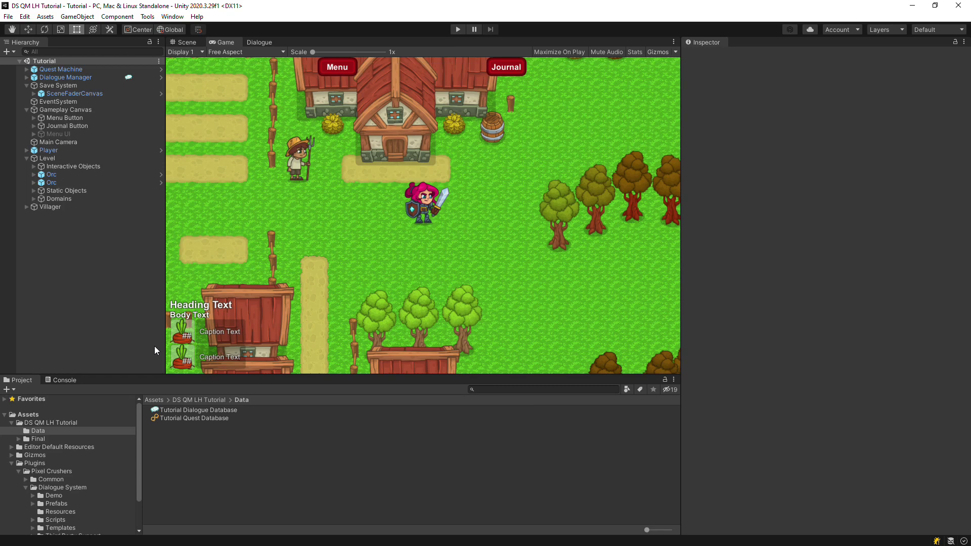
# Add a new quest slot to the Tutorial Quest Database and save it as KillOrc in DS QM LH Tutorial/Data.
pyautogui.click(180, 419)
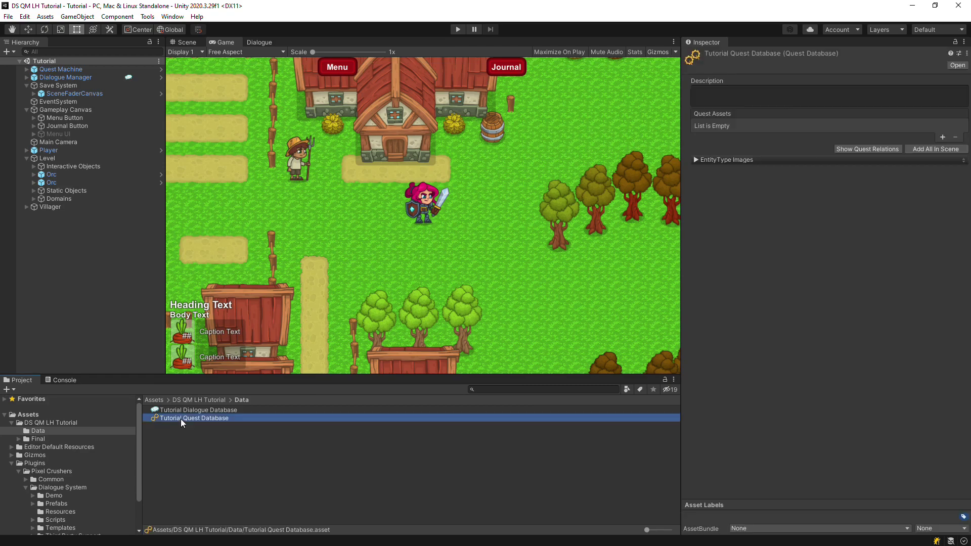
pyautogui.click(943, 137)
pyautogui.click(953, 126)
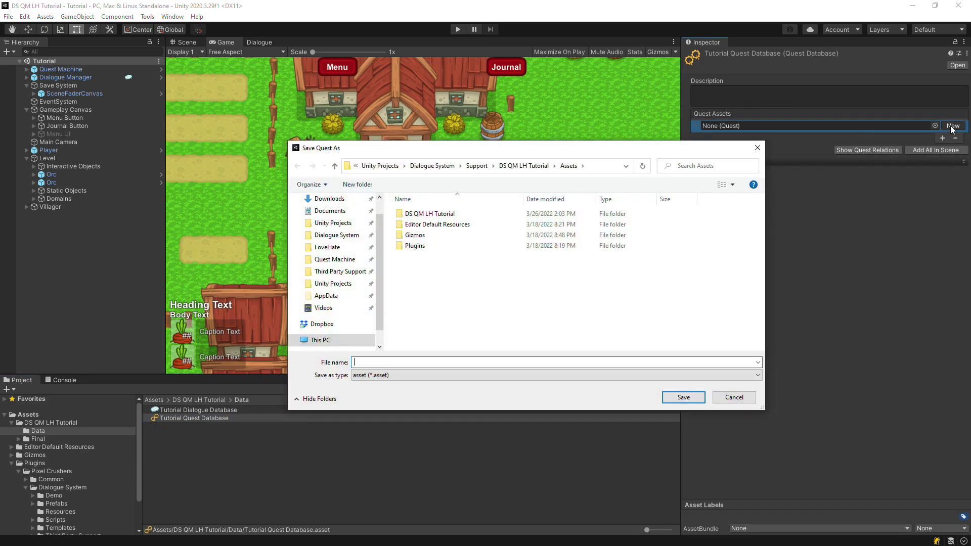
pyautogui.doubleClick(429, 214)
pyautogui.click(423, 216)
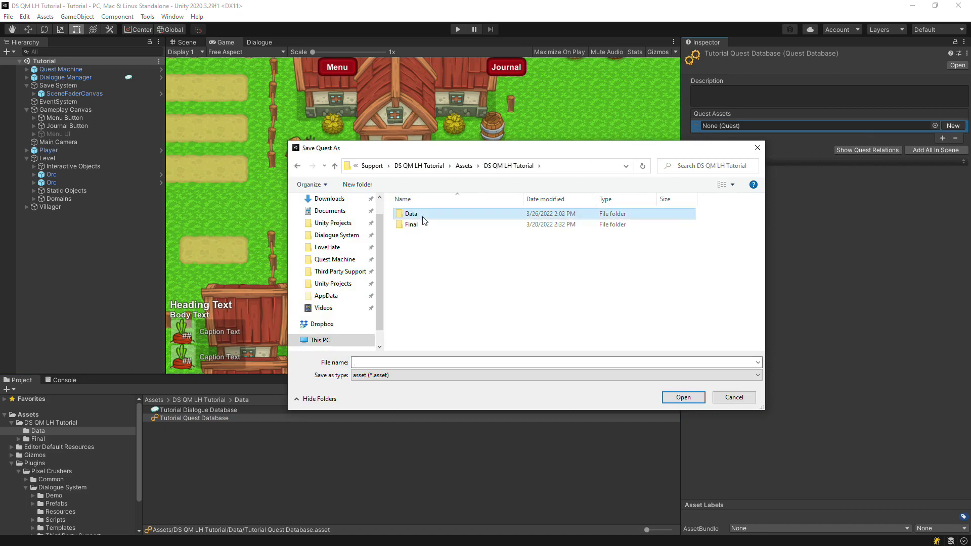
pyautogui.doubleClick(423, 217)
pyautogui.click(422, 364)
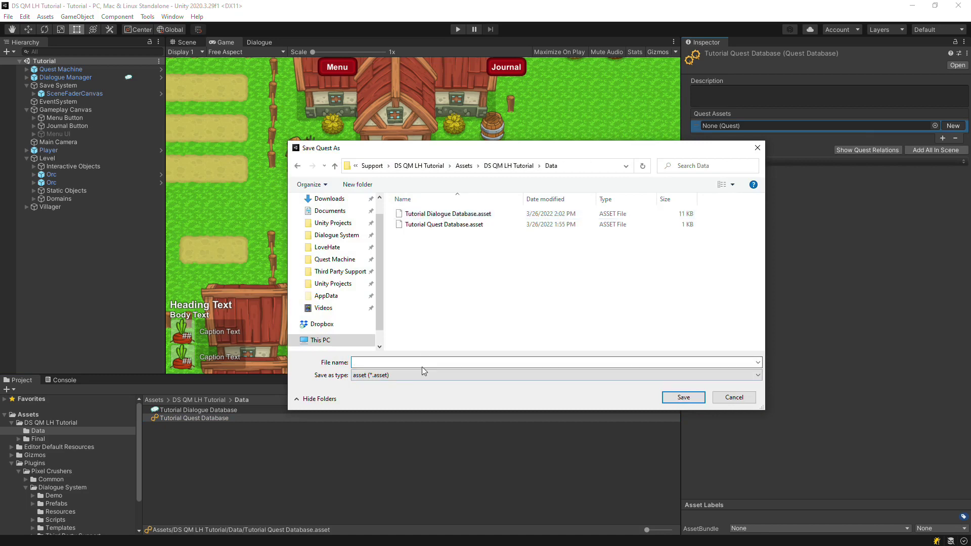
pyautogui.write('KillOrc')
pyautogui.press('Return')
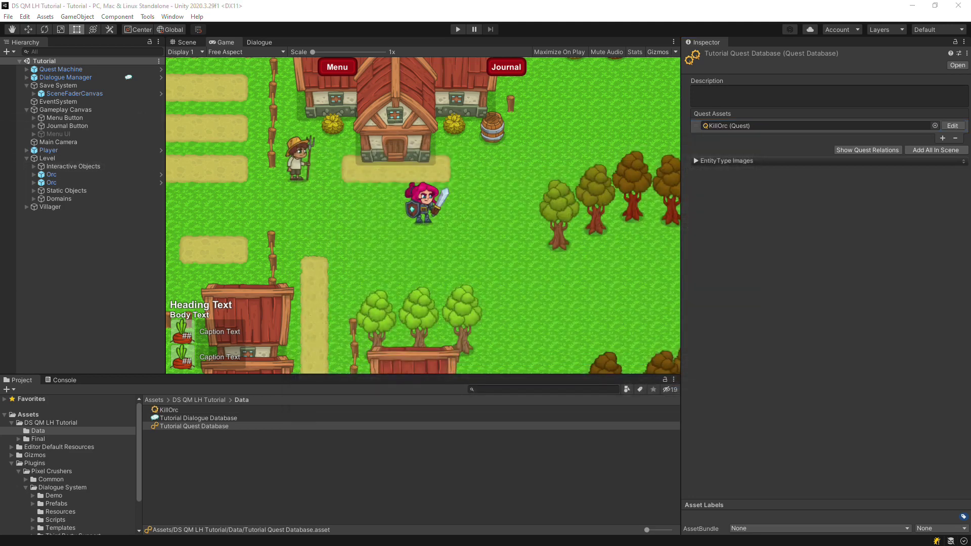
# Dock the quest editor beside the Game view and retitle the KillOrc quest 'Kill Orc'.
pyautogui.moveTo(253, 135); pyautogui.dragTo(321, 45)
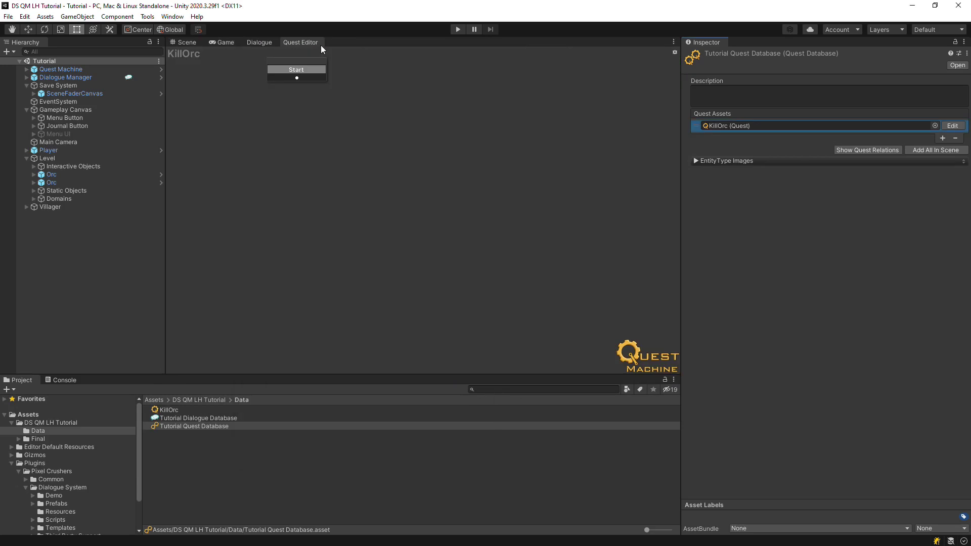
pyautogui.click(310, 70)
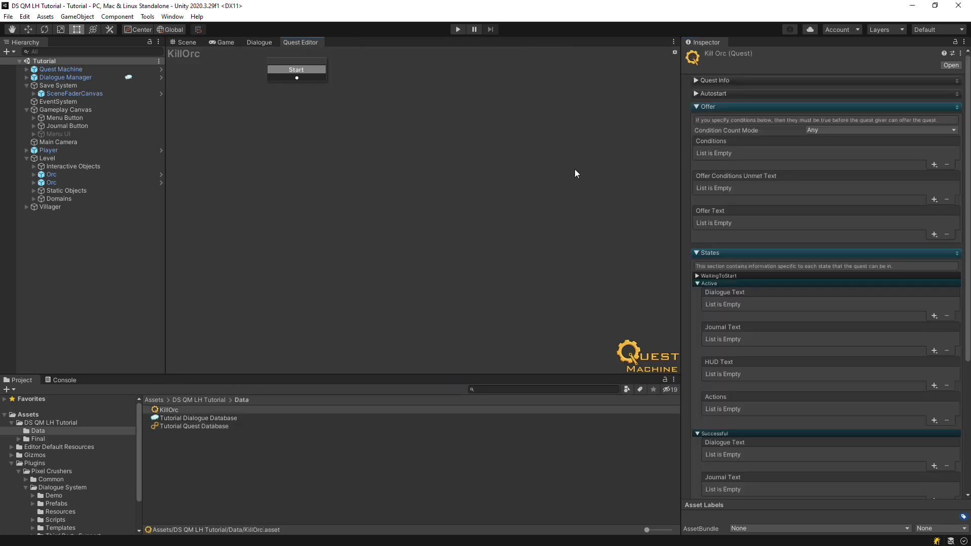
pyautogui.click(737, 81)
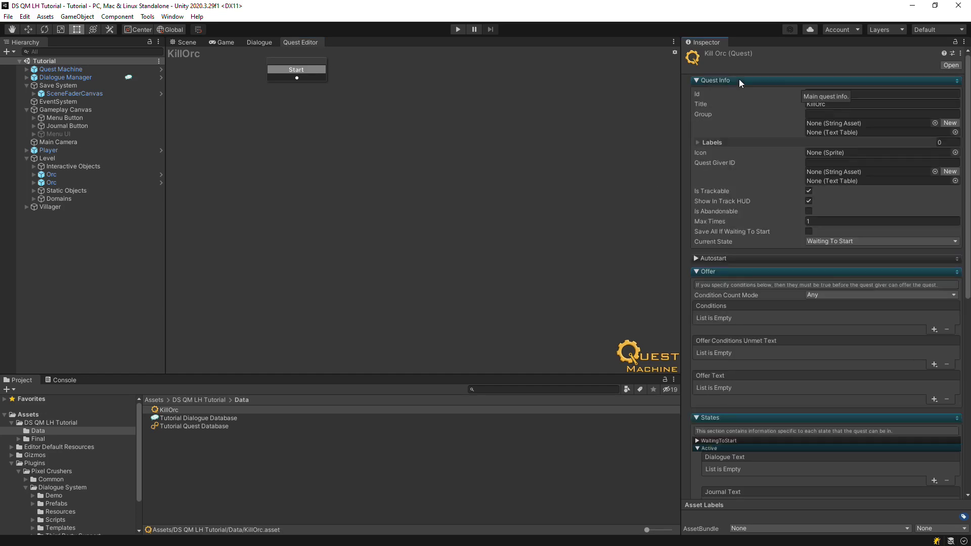
pyautogui.click(848, 105)
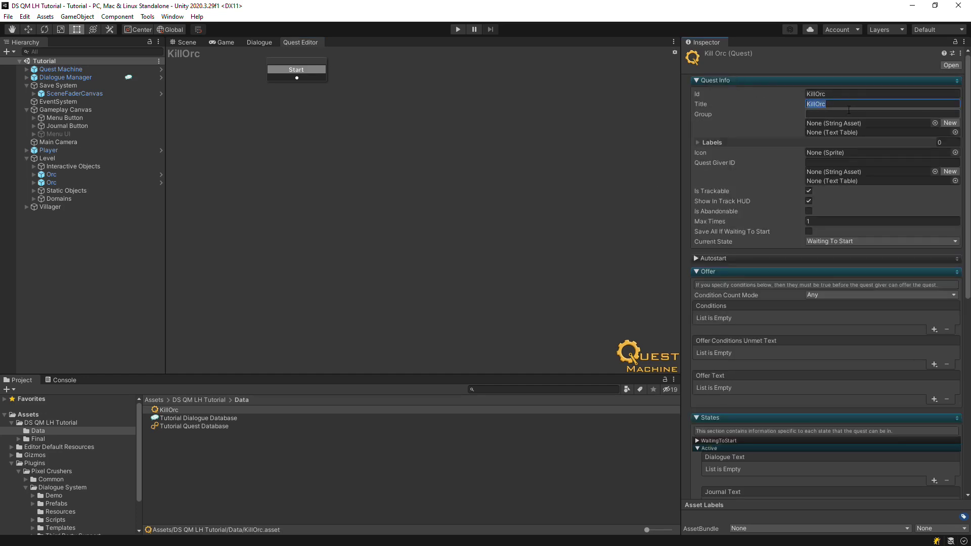
pyautogui.write('Kill Orc')
pyautogui.press('Return')
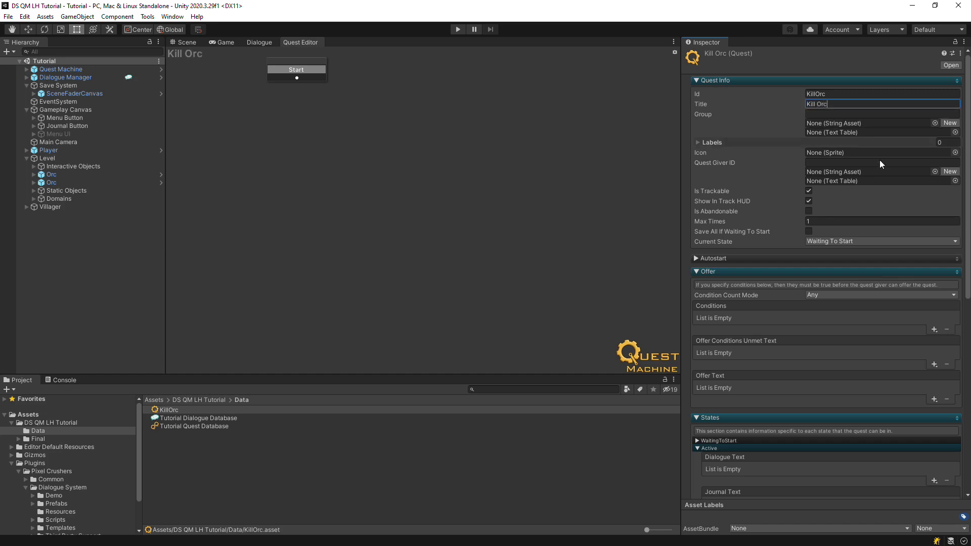
pyautogui.moveTo(968, 213); pyautogui.dragTo(963, 334)
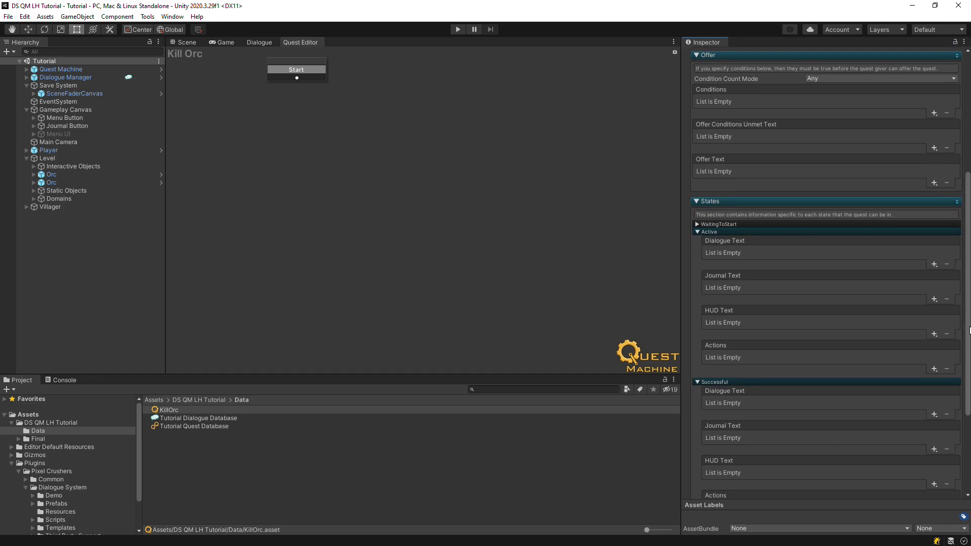
# Add Heading Text entries set to Use Quest Title under Active Journal Text and HUD Text.
pyautogui.click(934, 300)
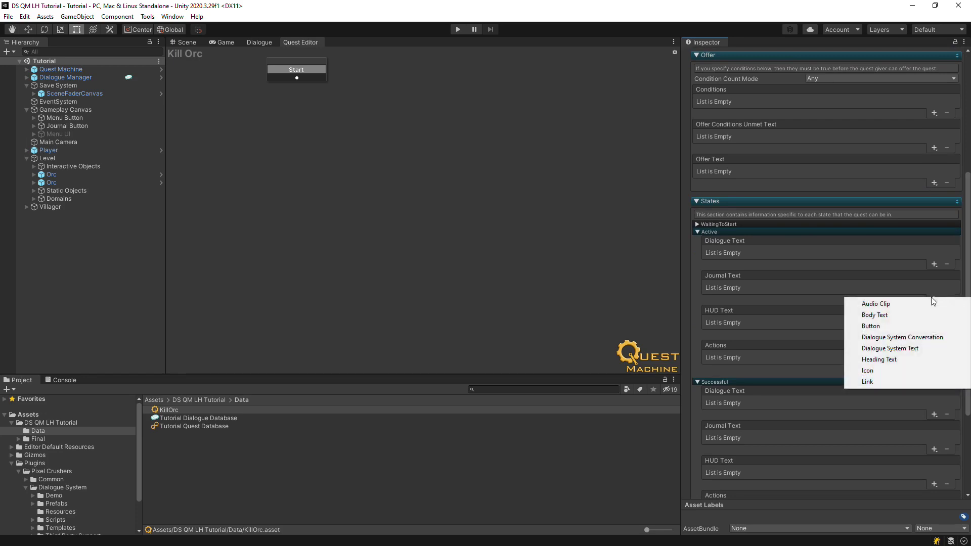
pyautogui.click(880, 359)
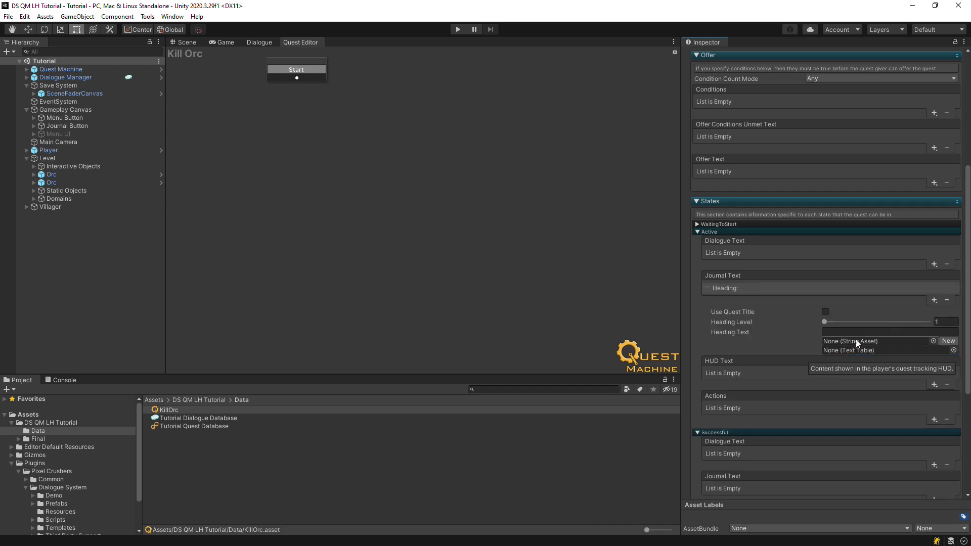
pyautogui.click(825, 311)
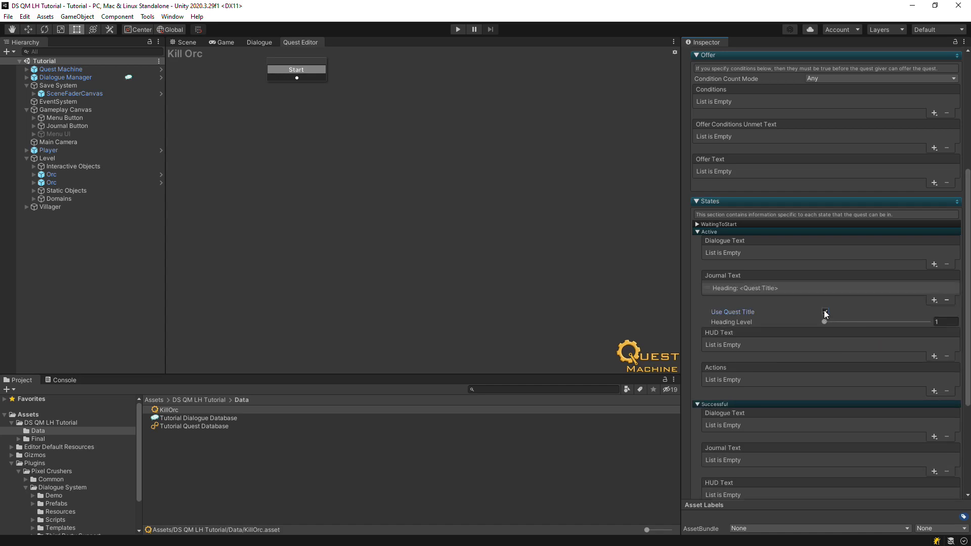
pyautogui.click(934, 357)
pyautogui.click(879, 417)
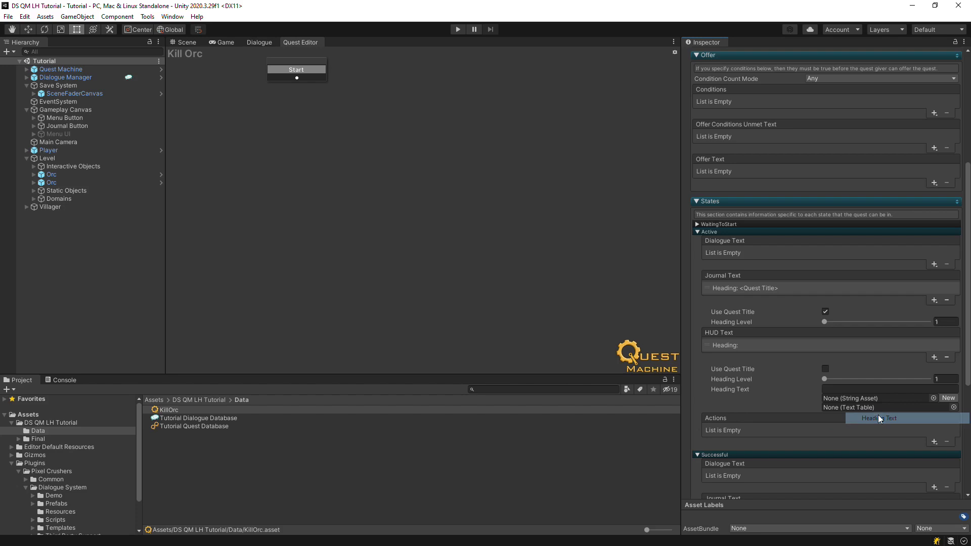
pyautogui.click(825, 369)
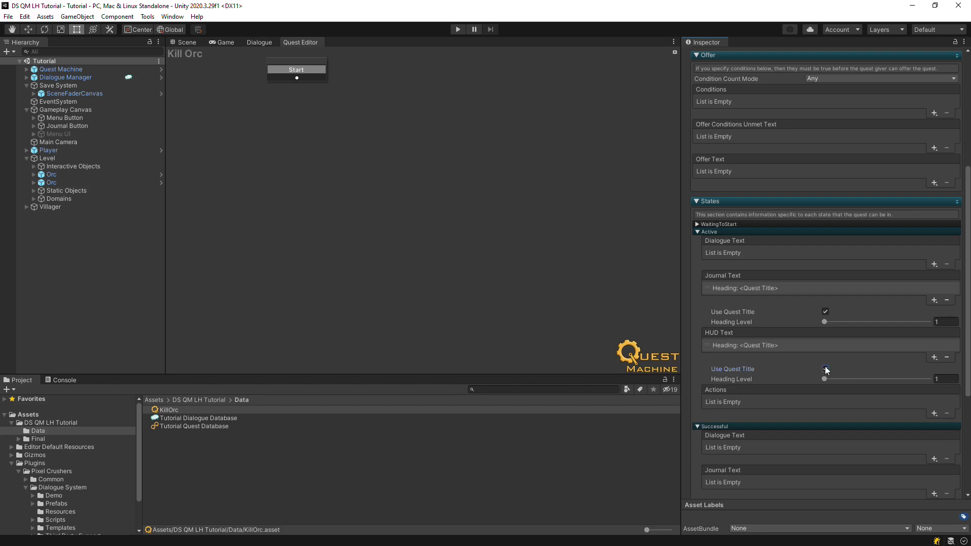
# Create a condition node after Start with Id KillOrc and internal name 'Kill Orc'.
pyautogui.rightClick(316, 78)
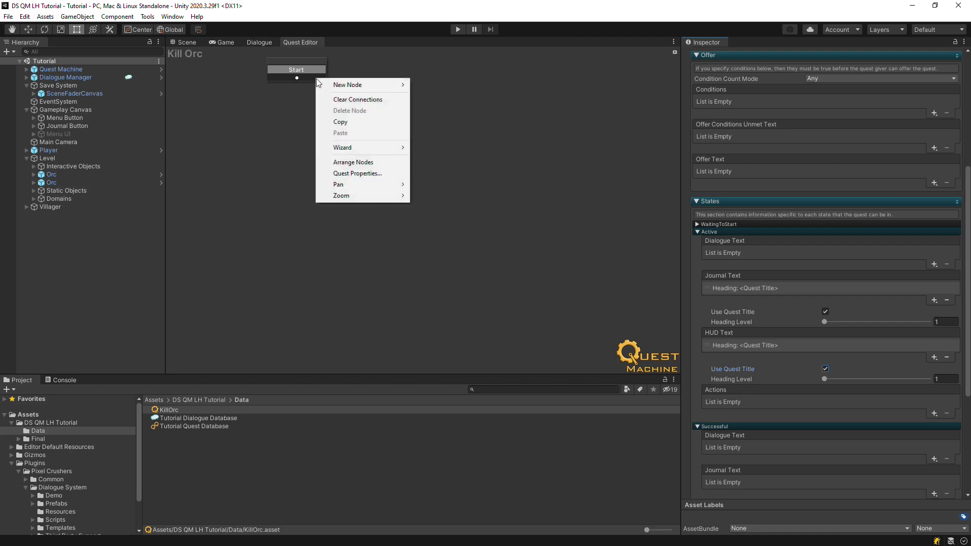
pyautogui.moveTo(354, 85)
pyautogui.click(444, 97)
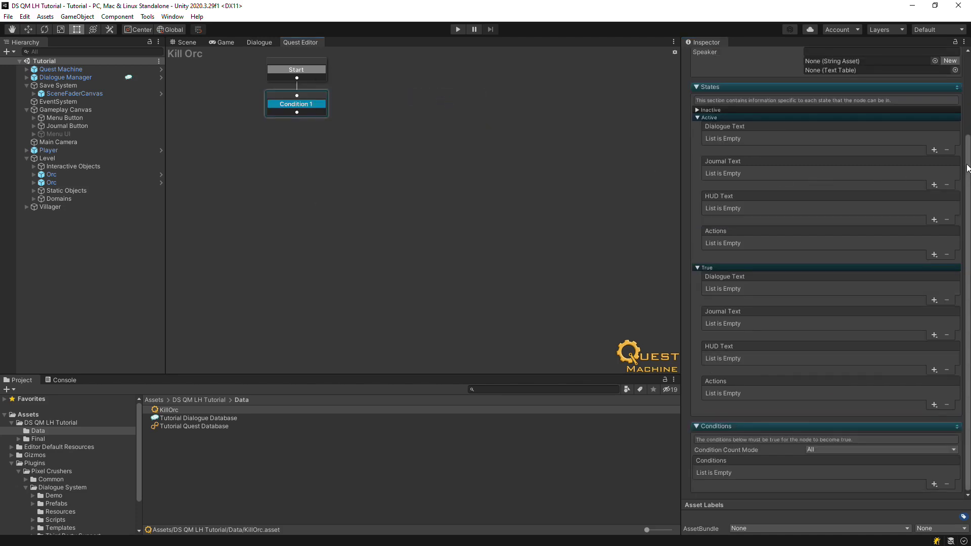
pyautogui.scroll(3, 966, 169)
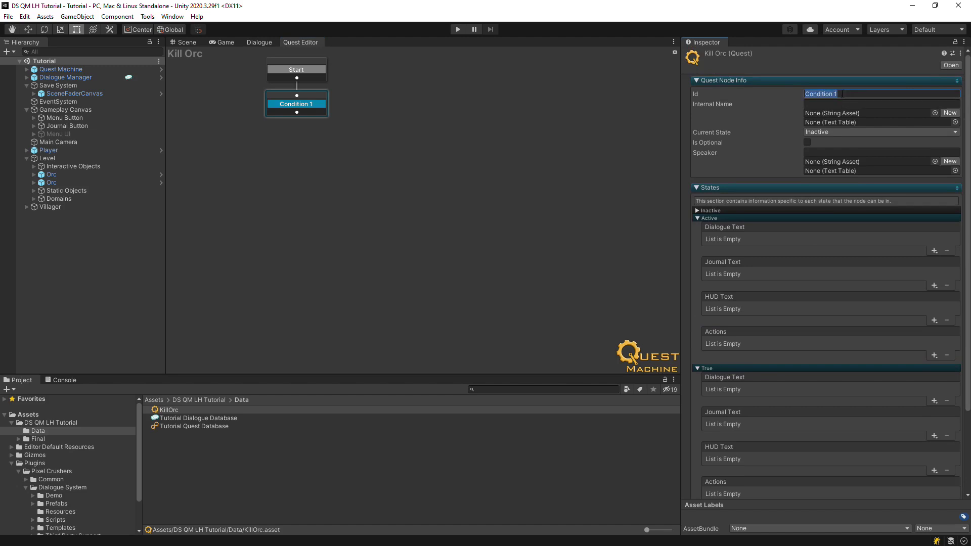
pyautogui.write('KillOrc')
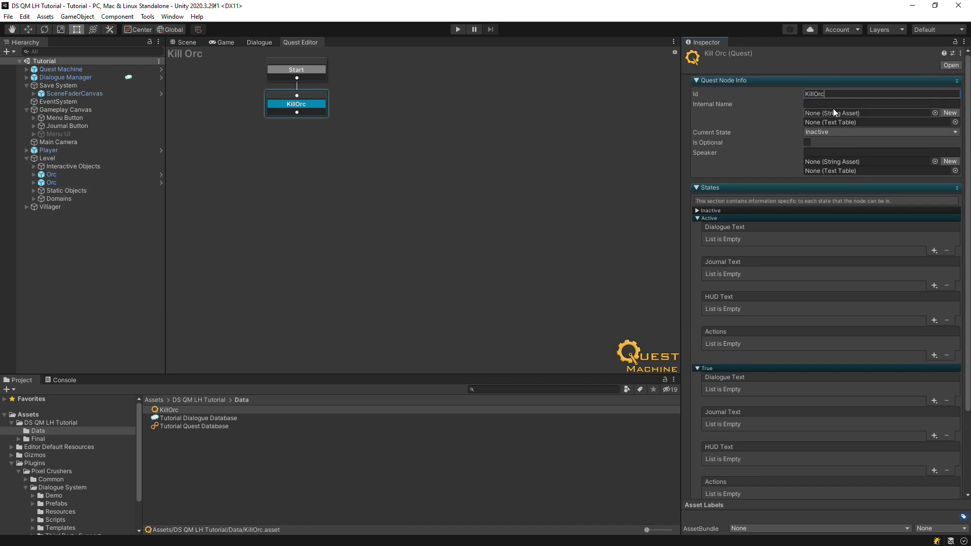
pyautogui.click(828, 103)
pyautogui.write('Kill Orc')
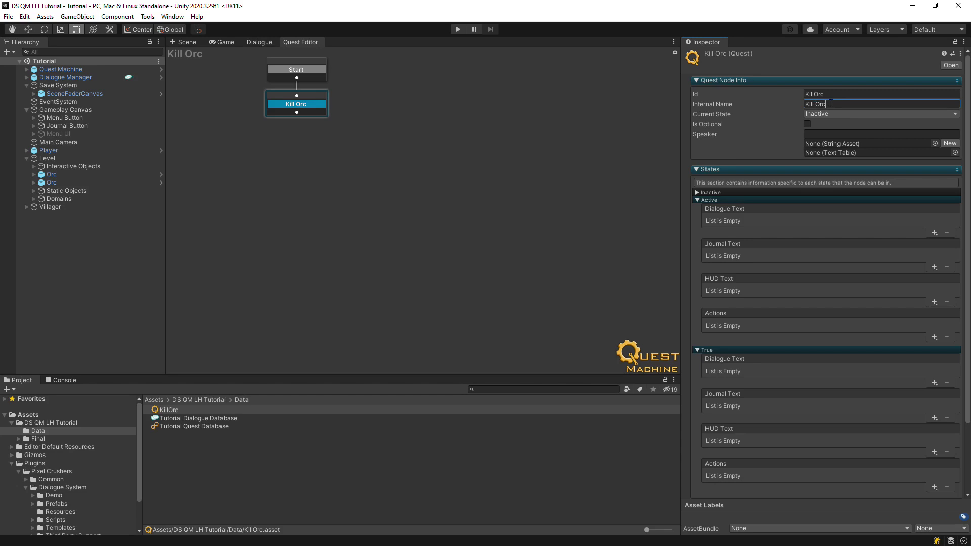
# Add Active journal body text 'I must defeat an Orc in the forest.' to the node.
pyautogui.click(934, 267)
pyautogui.click(904, 286)
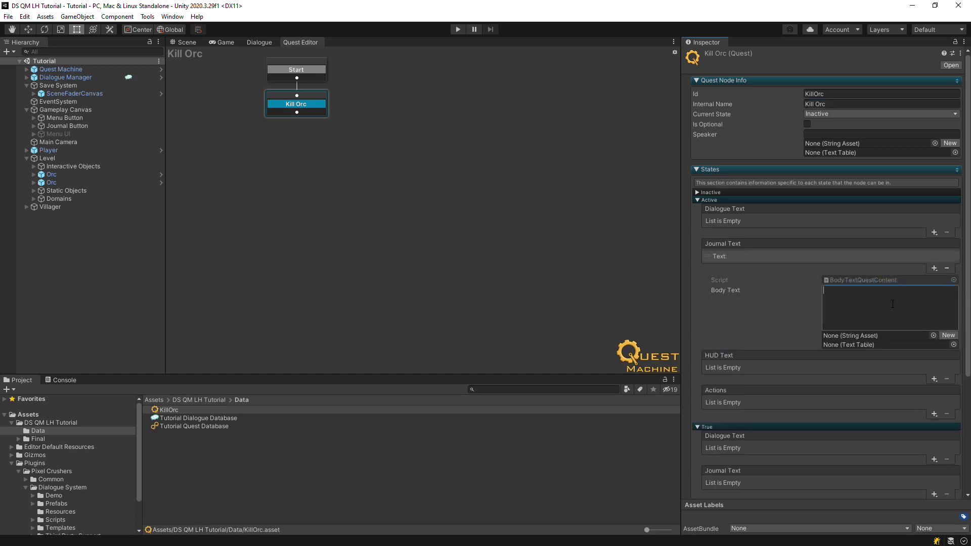
pyautogui.click(895, 304)
pyautogui.write('I must defe')
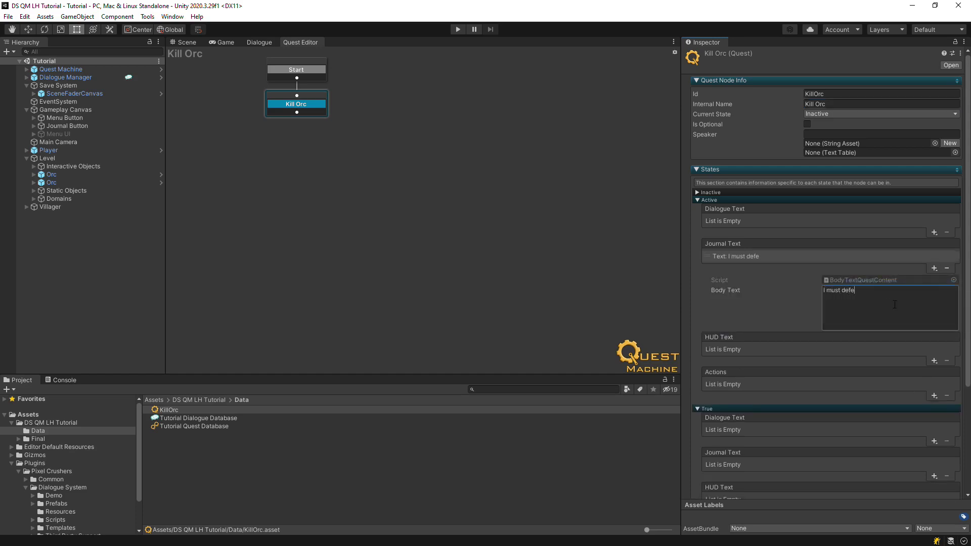
pyautogui.write('at an Orc in the forest.')
# Add Active HUD body text 'Defeat Orc' to the node.
pyautogui.click(933, 360)
pyautogui.click(903, 379)
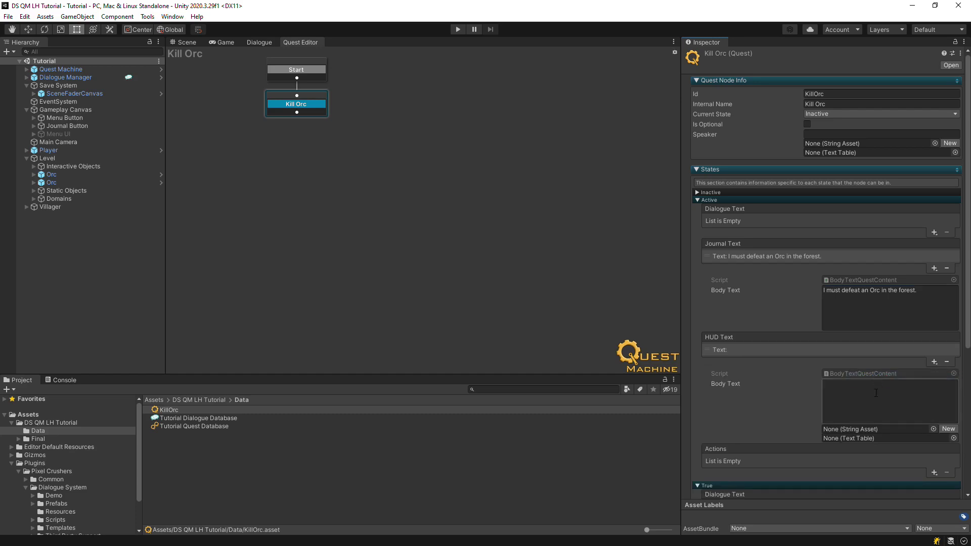
pyautogui.write('Defeat Orc')
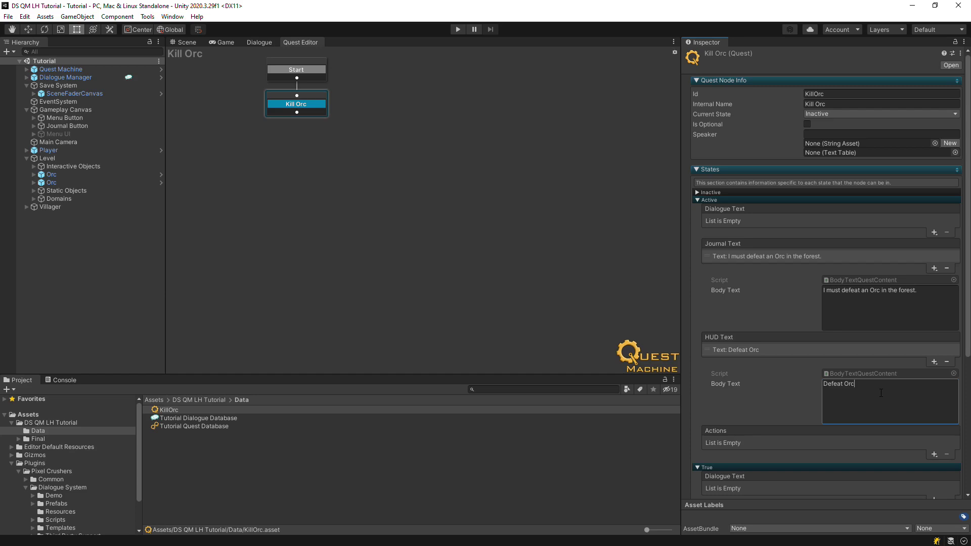
# Add a Message condition to Kill Orc listening for message 'Kill' with parameter 'Orc'.
pyautogui.scroll(-6, 965, 331)
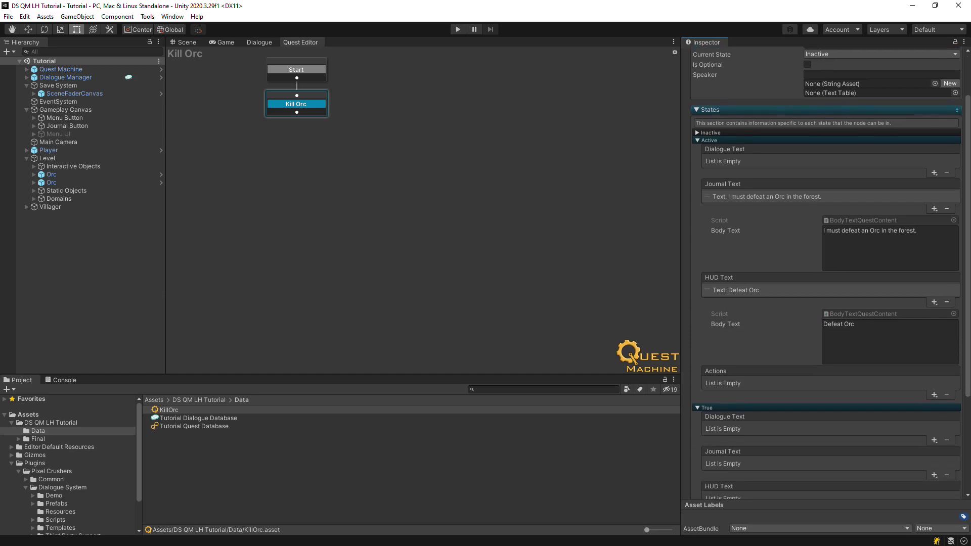
pyautogui.scroll(-1, 906, 489)
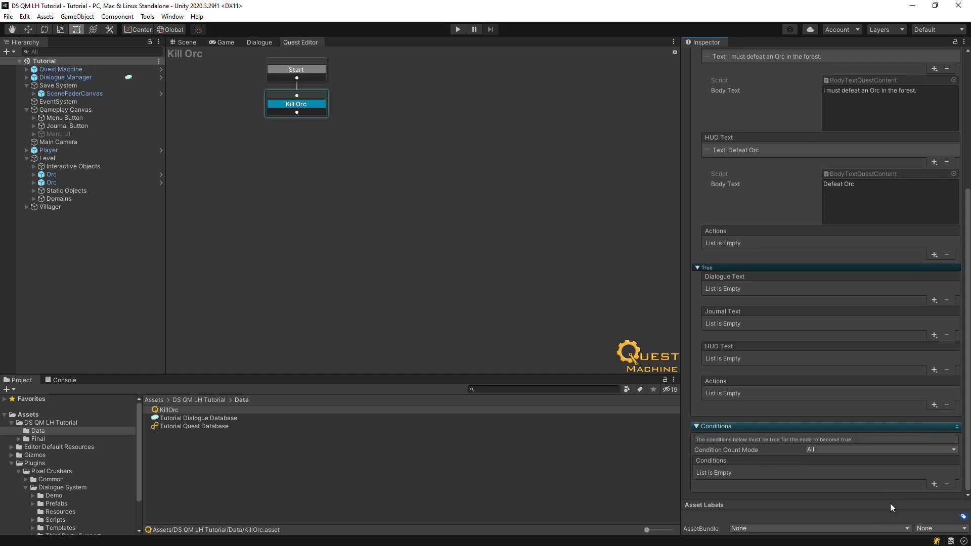
pyautogui.click(934, 485)
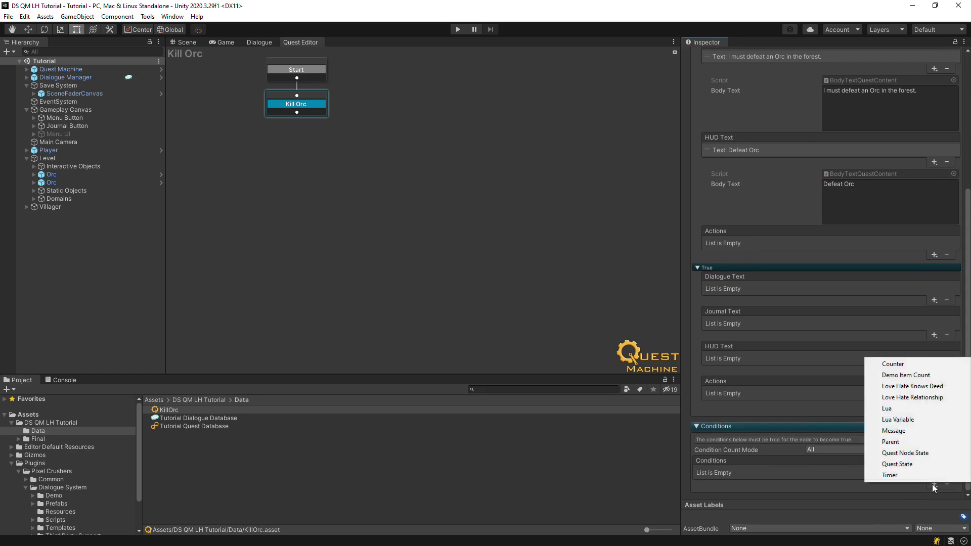
pyautogui.click(904, 430)
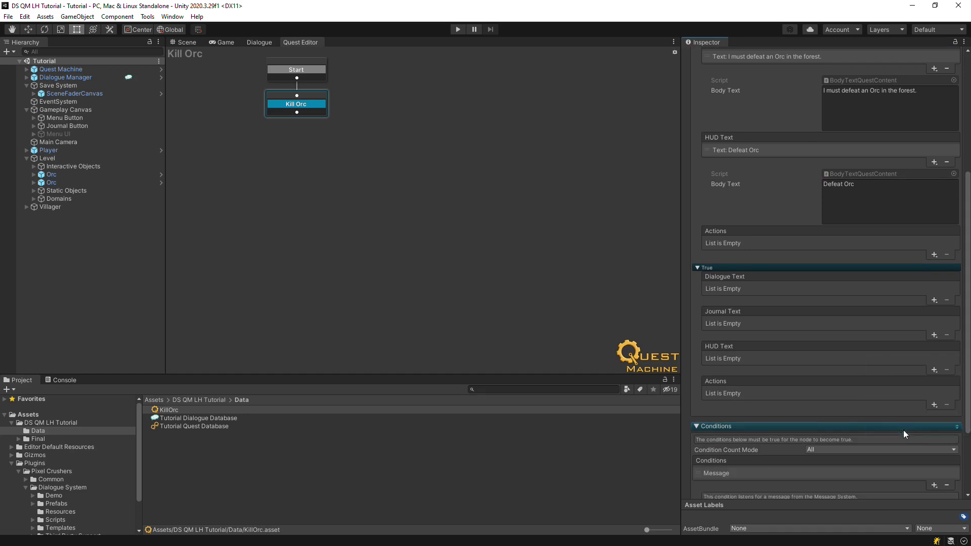
pyautogui.scroll(-3, 898, 455)
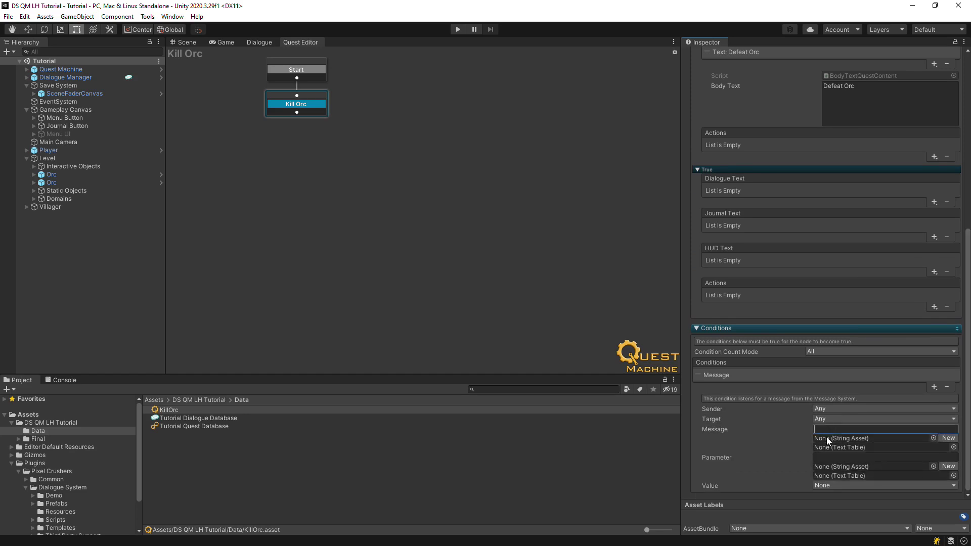
pyautogui.write('Kill')
pyautogui.press('Tab')
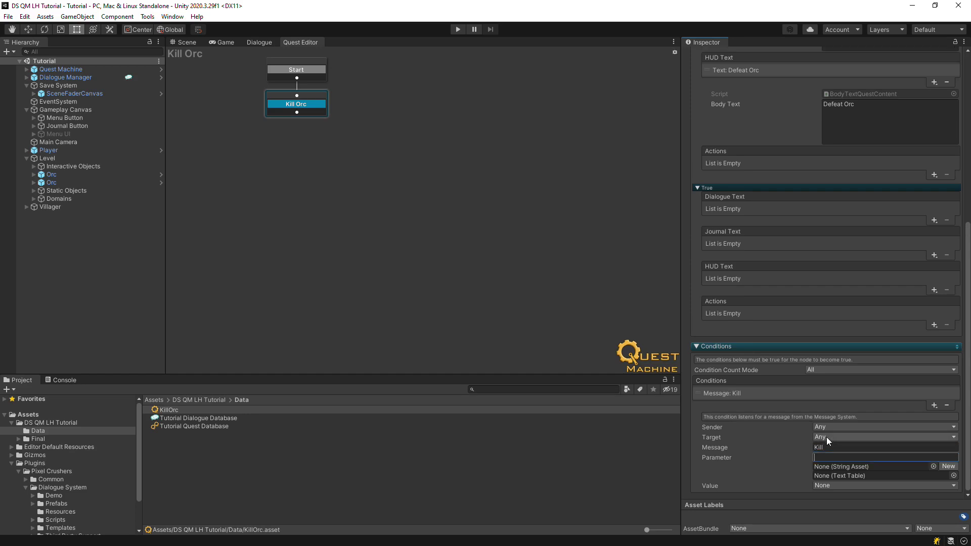
pyautogui.write('Orc')
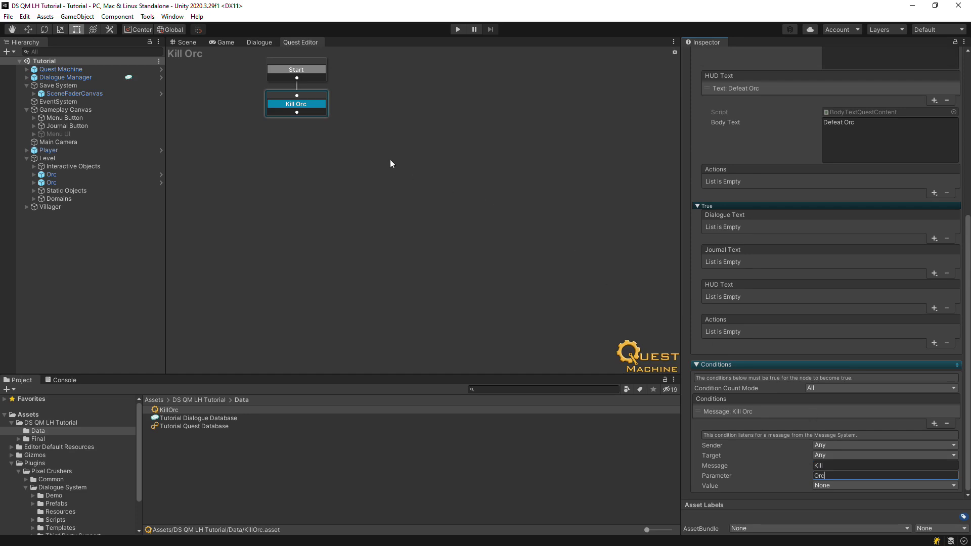
# Create a condition node after Kill Orc with Id Return and internal name 'Return to NPC'.
pyautogui.rightClick(314, 115)
pyautogui.moveTo(349, 119)
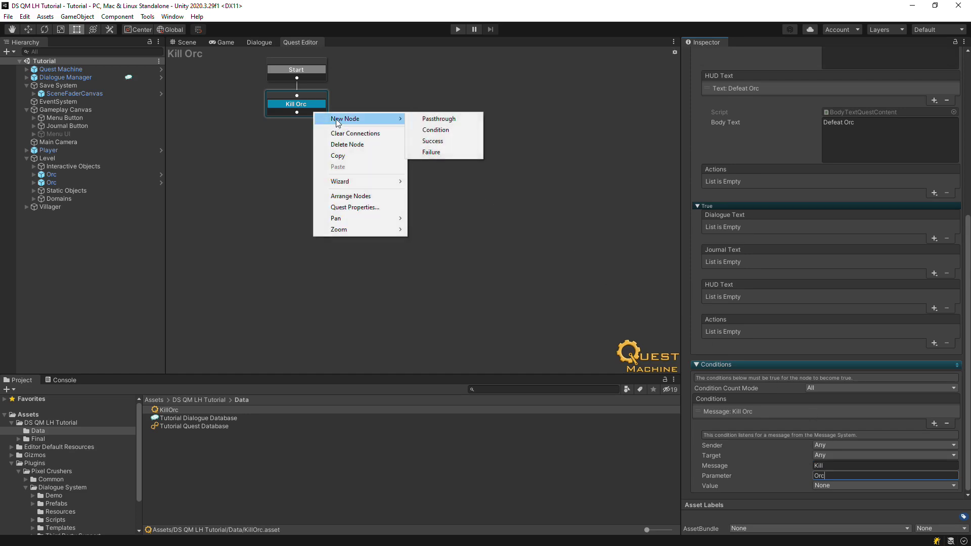
pyautogui.click(422, 129)
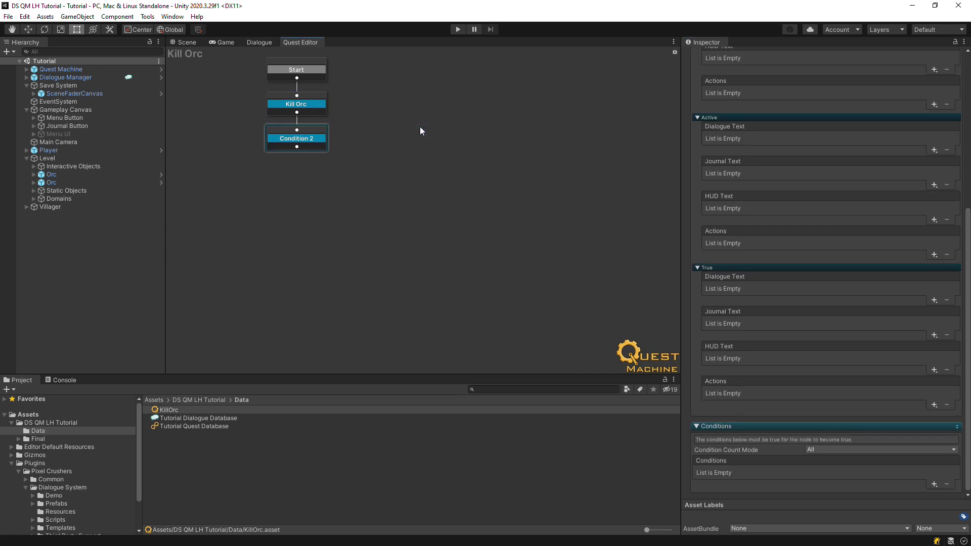
pyautogui.scroll(10, 906, 202)
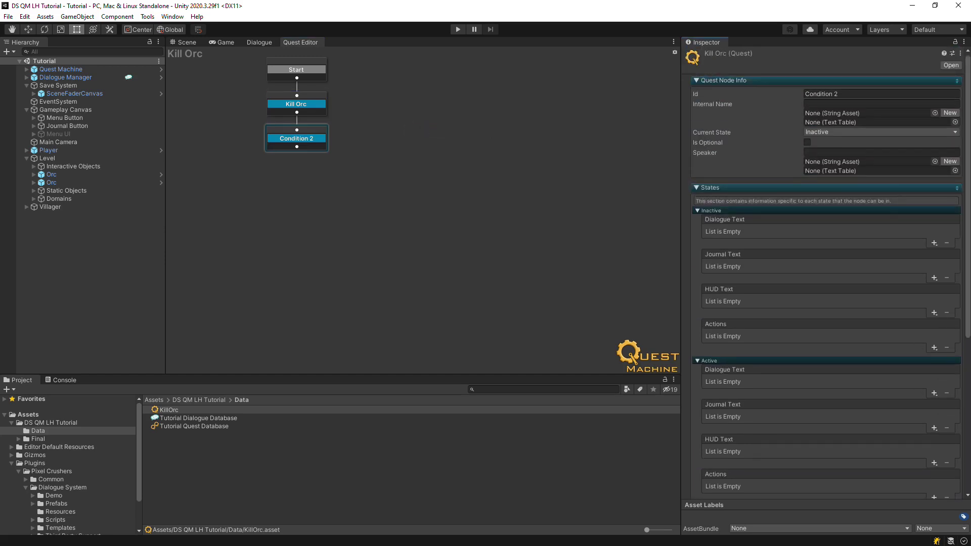
pyautogui.click(874, 93)
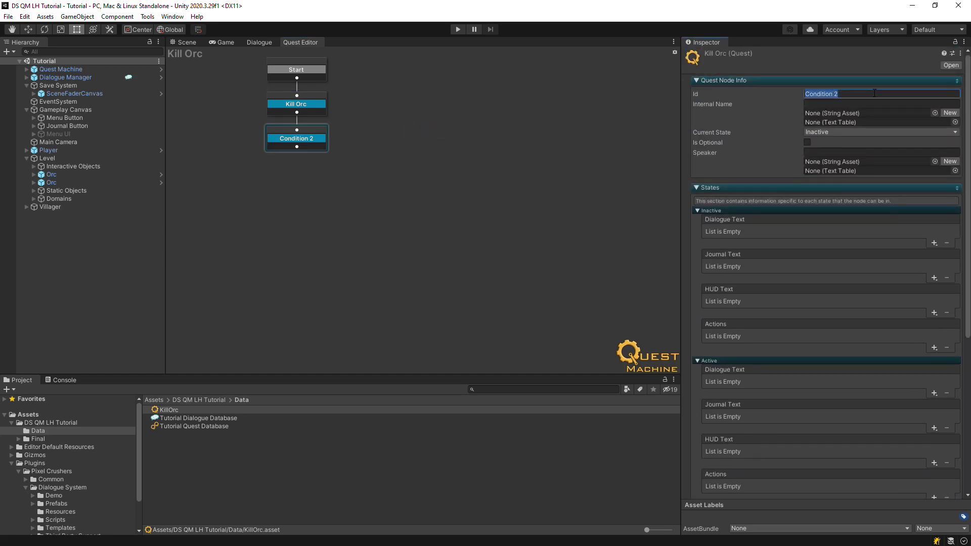
pyautogui.write('Return')
pyautogui.press('Tab')
pyautogui.write('Return to N')
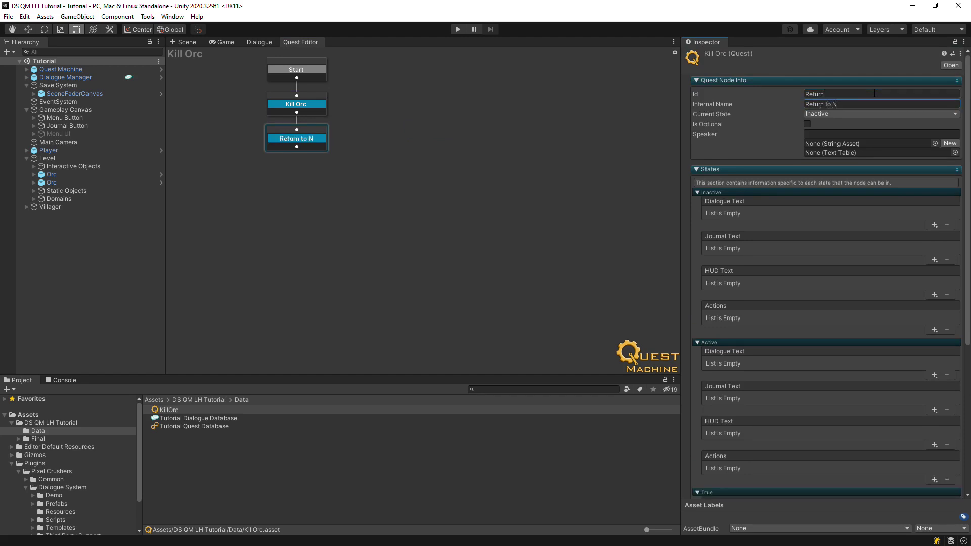
pyautogui.write('PC')
# Add a blank Message condition to the Return to NPC node's Conditions list.
pyautogui.scroll(-5, 967, 253)
pyautogui.scroll(-1, 960, 415)
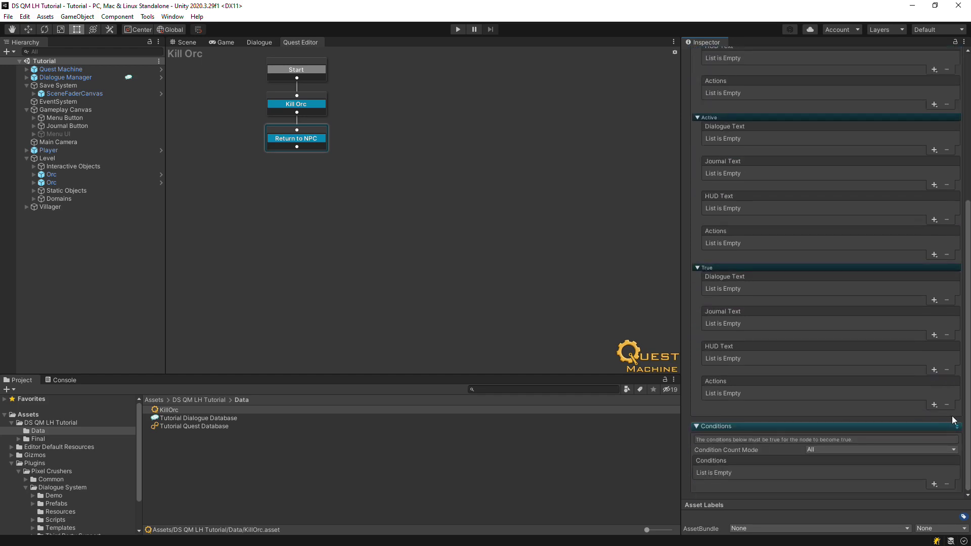
pyautogui.click(934, 484)
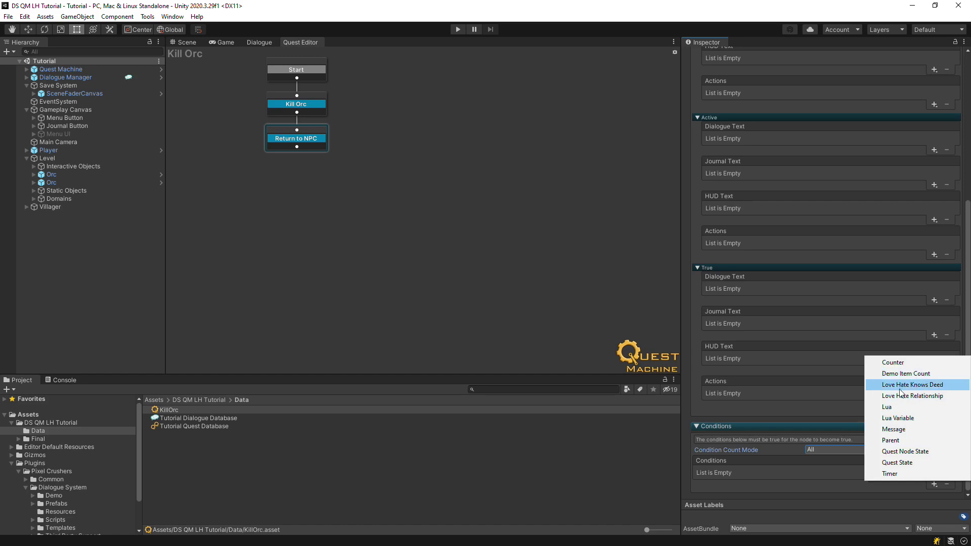
pyautogui.click(895, 429)
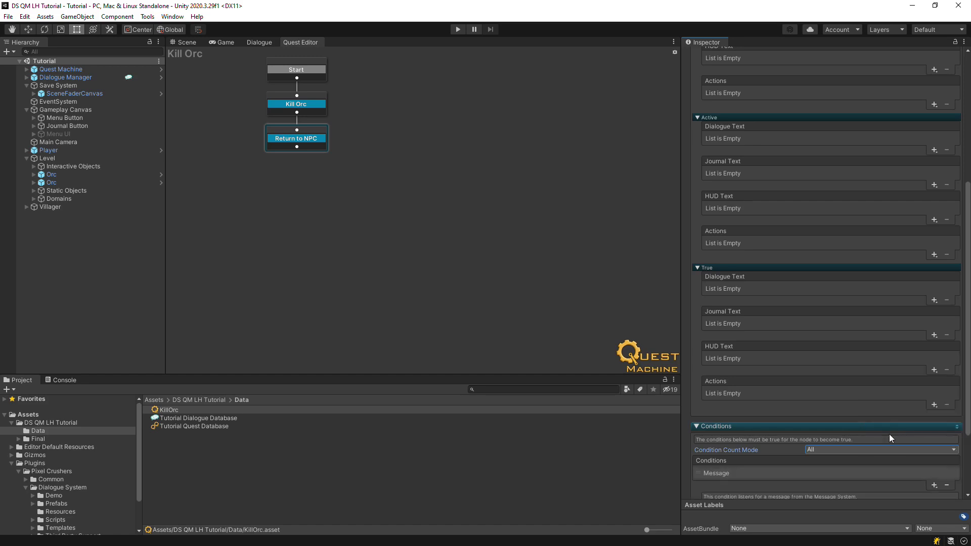
pyautogui.scroll(-5, 889, 434)
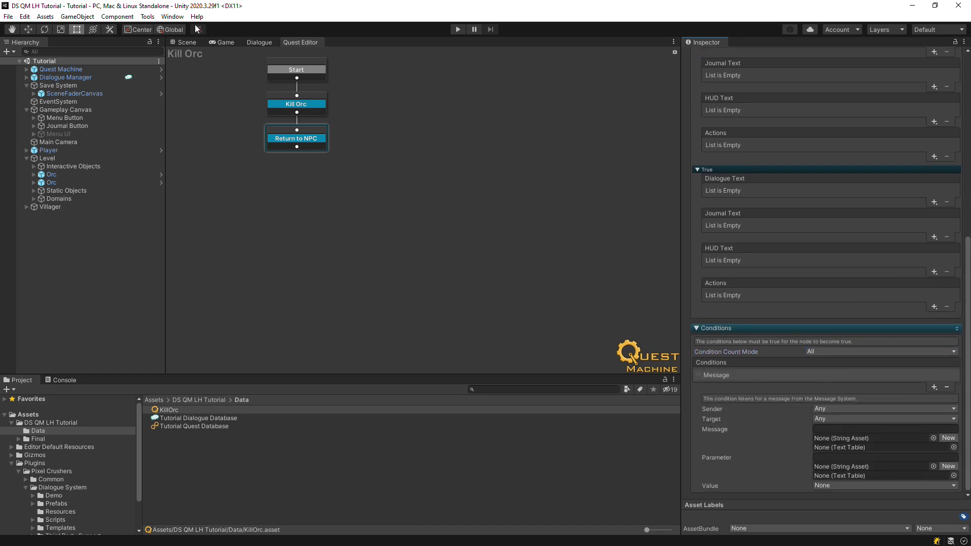
# Copy the Discussed Quest message name from the Quest Machine Quest Reference Messages list.
pyautogui.click(147, 17)
pyautogui.moveTo(161, 29)
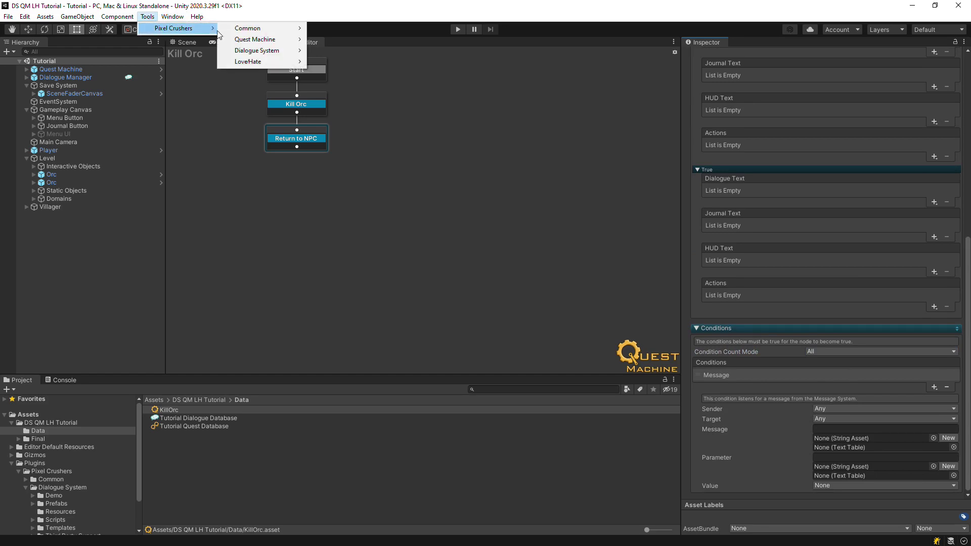
pyautogui.moveTo(273, 39)
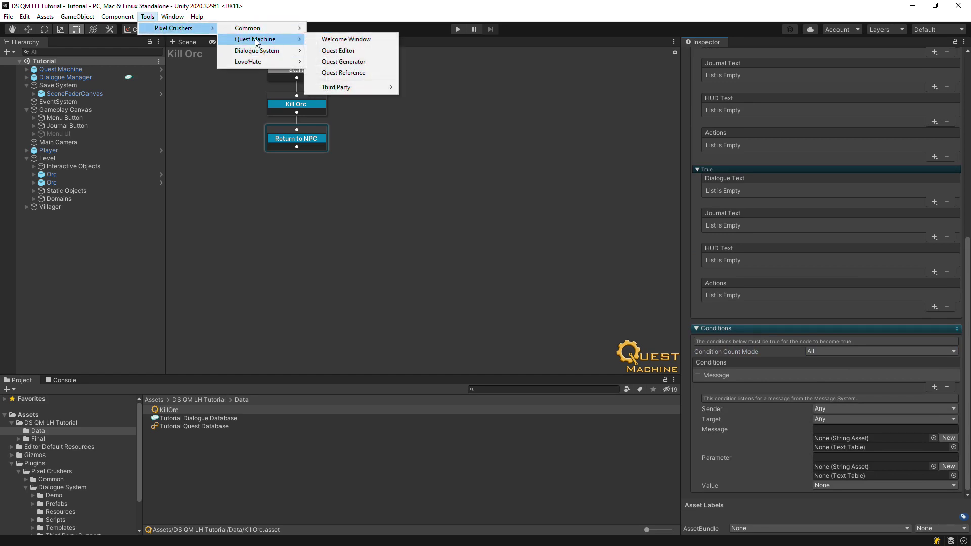
pyautogui.click(334, 73)
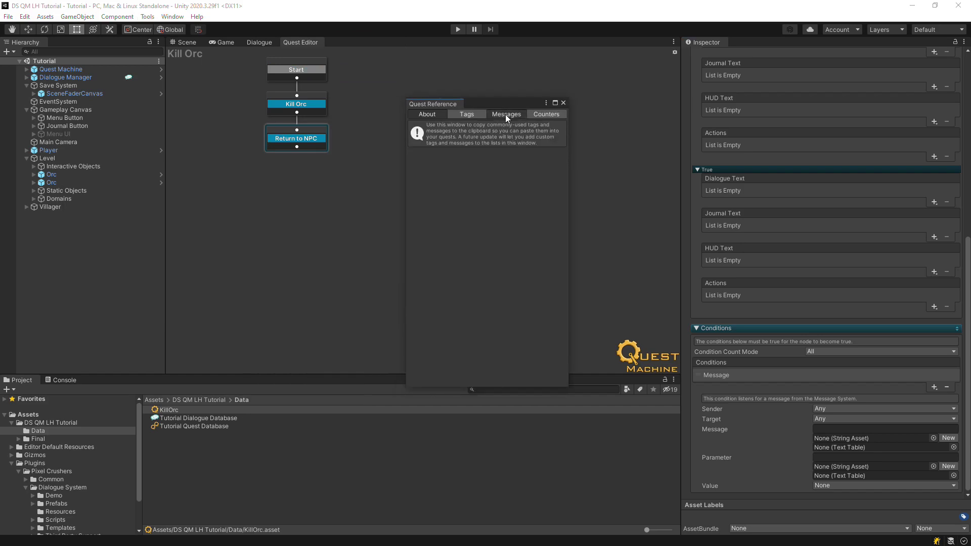
pyautogui.click(505, 115)
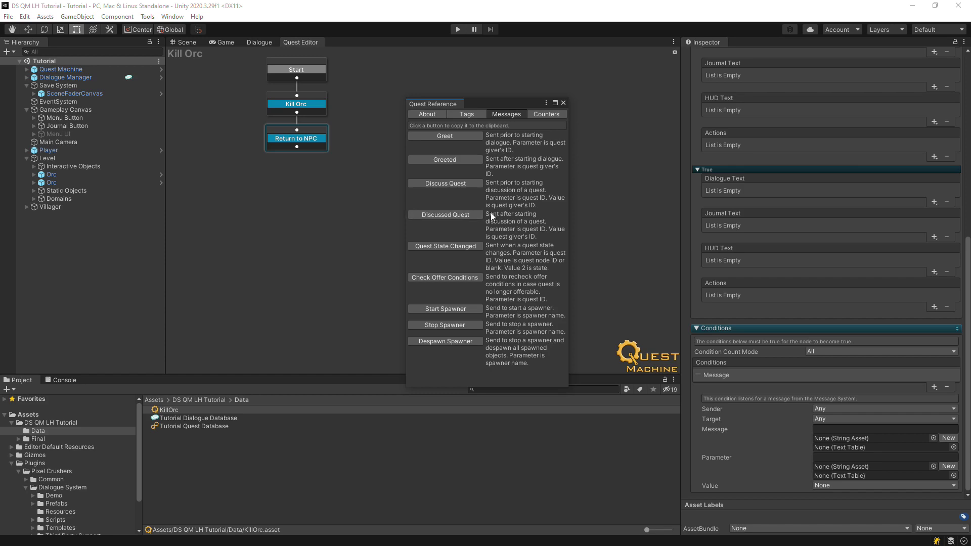
pyautogui.click(431, 215)
pyautogui.click(563, 104)
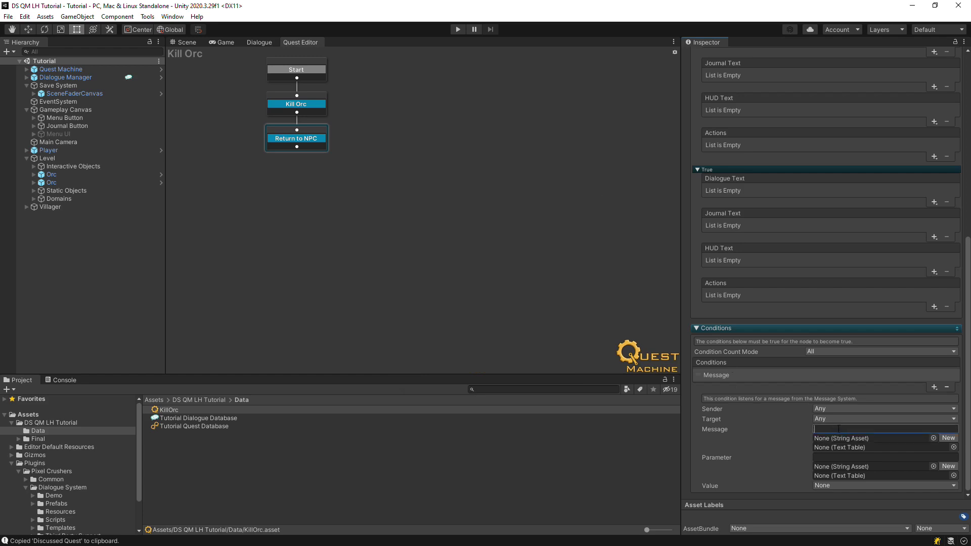
# Paste Discussed Quest as the awaited message and set its parameter to KillOrc.
pyautogui.write('Discussed Quest')
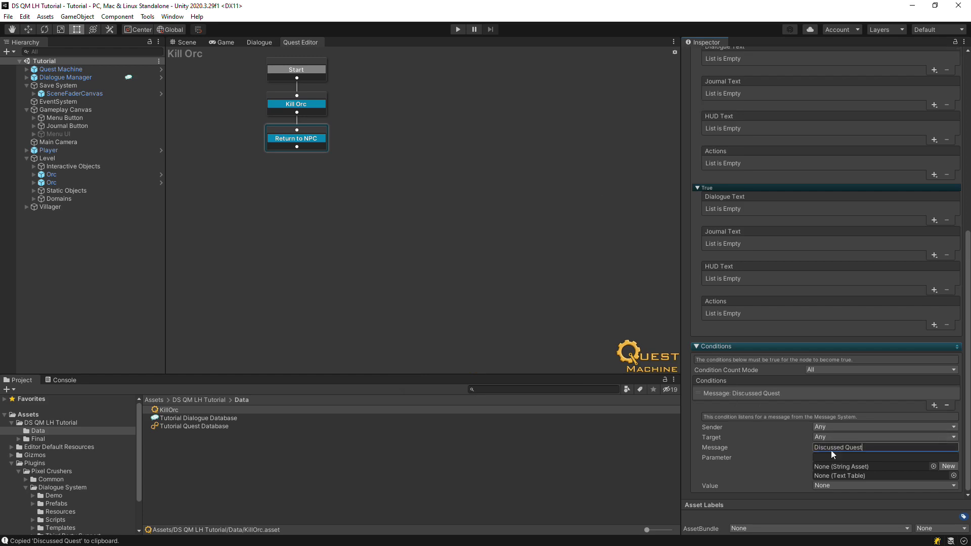
pyautogui.click(831, 457)
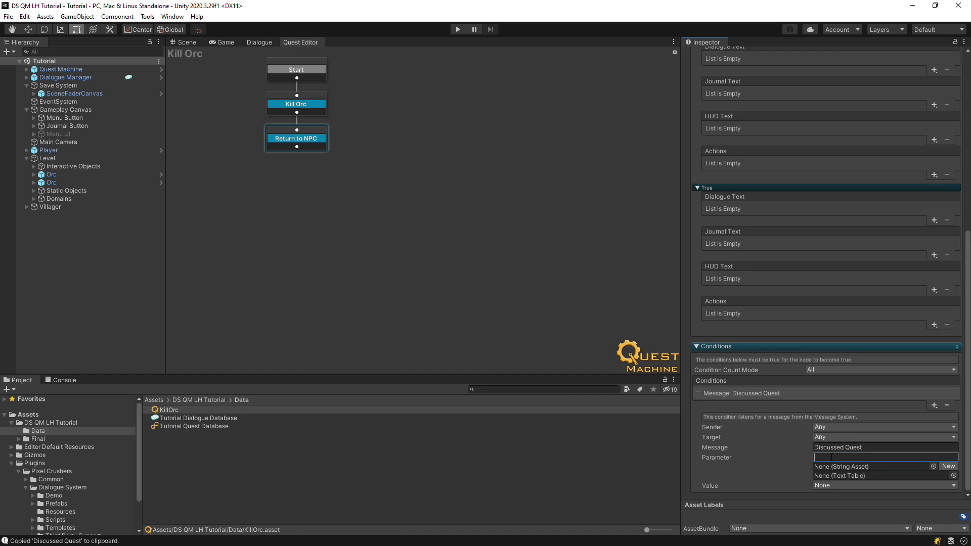
pyautogui.write('Ki')
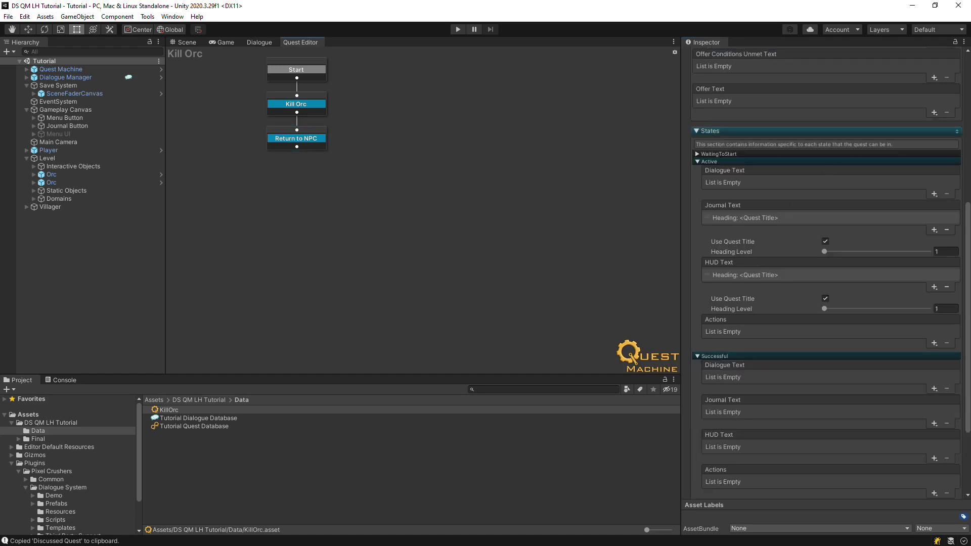
# Add a green Success node following Return to NPC in the quest graph.
pyautogui.moveTo(966, 269); pyautogui.dragTo(966, 123)
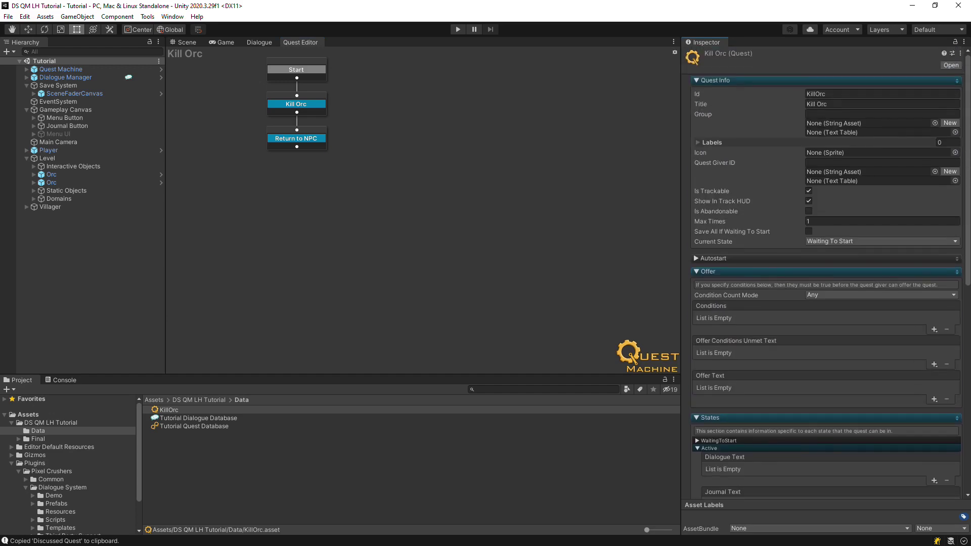
pyautogui.click(230, 109)
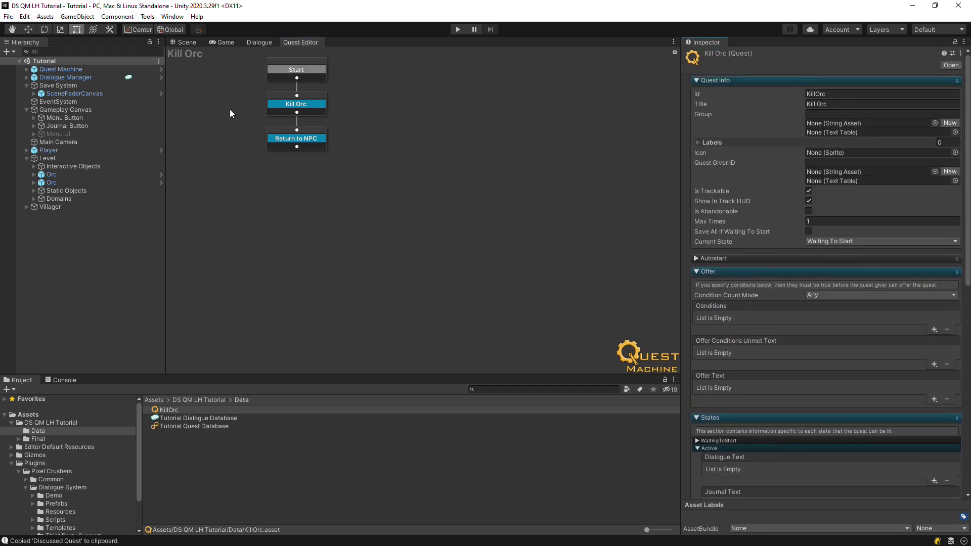
pyautogui.rightClick(303, 151)
pyautogui.moveTo(334, 152)
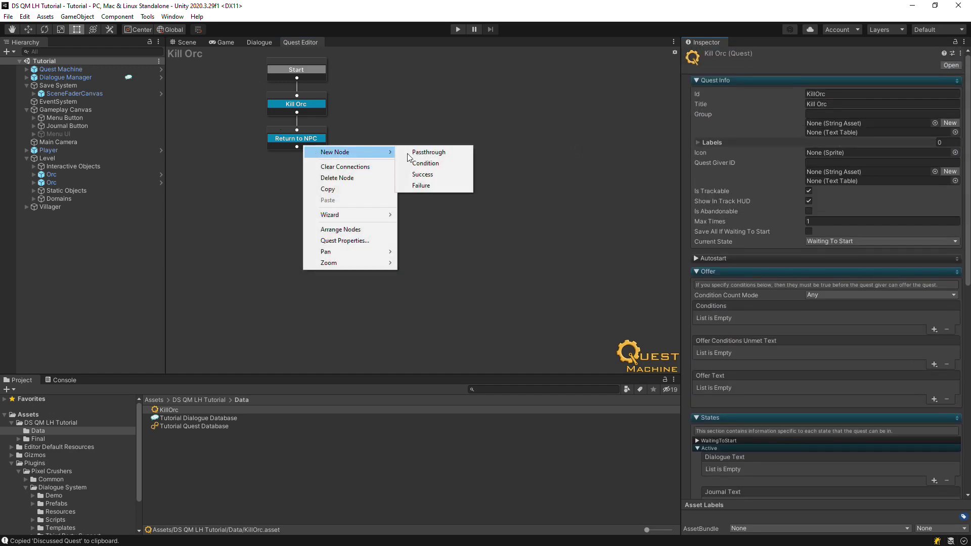
pyautogui.click(422, 174)
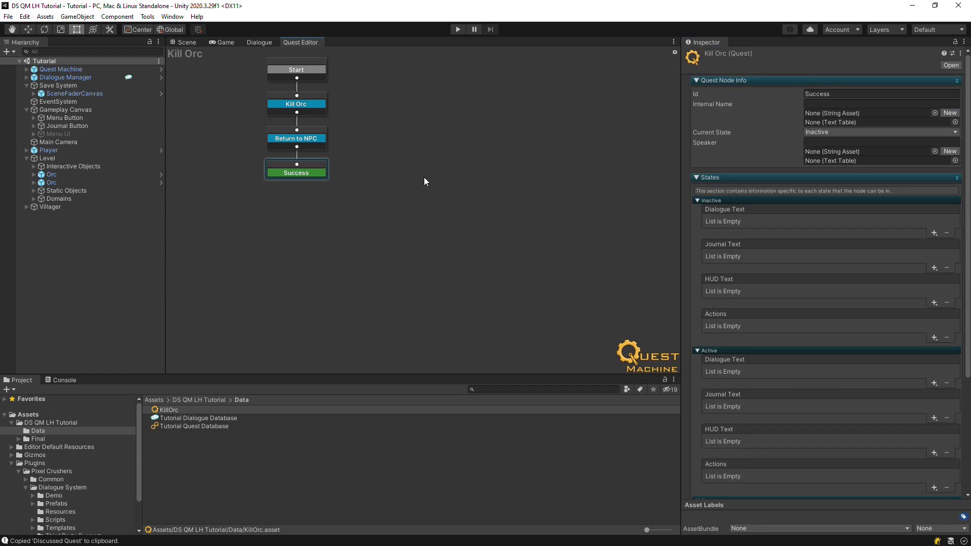
# Give the Return to NPC node's Active journal the body text 'I should return to the Villager.'.
pyautogui.click(302, 136)
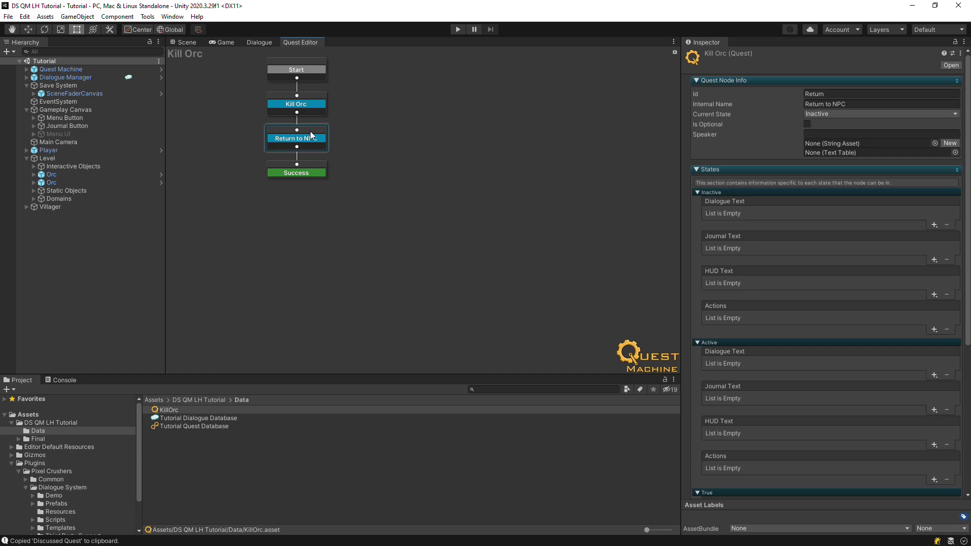
pyautogui.click(933, 409)
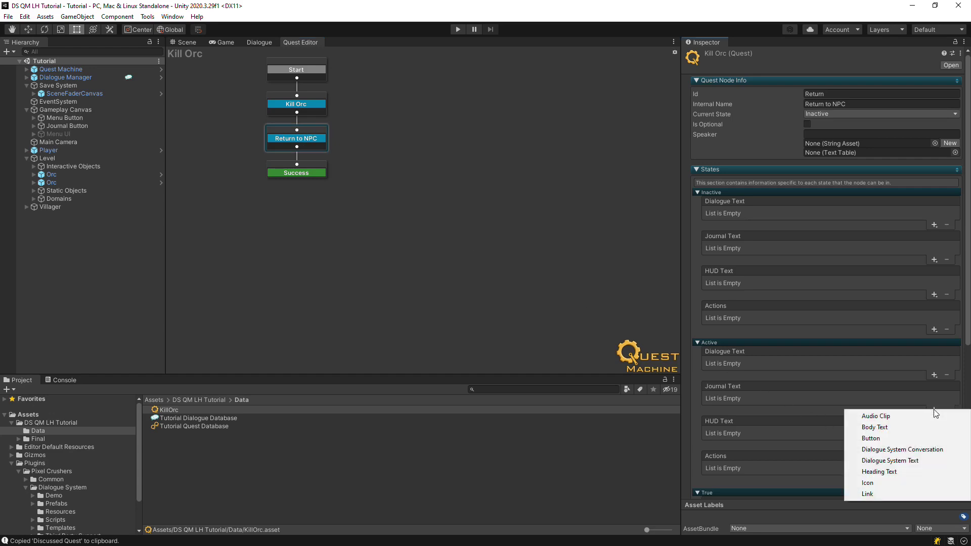
pyautogui.click(896, 427)
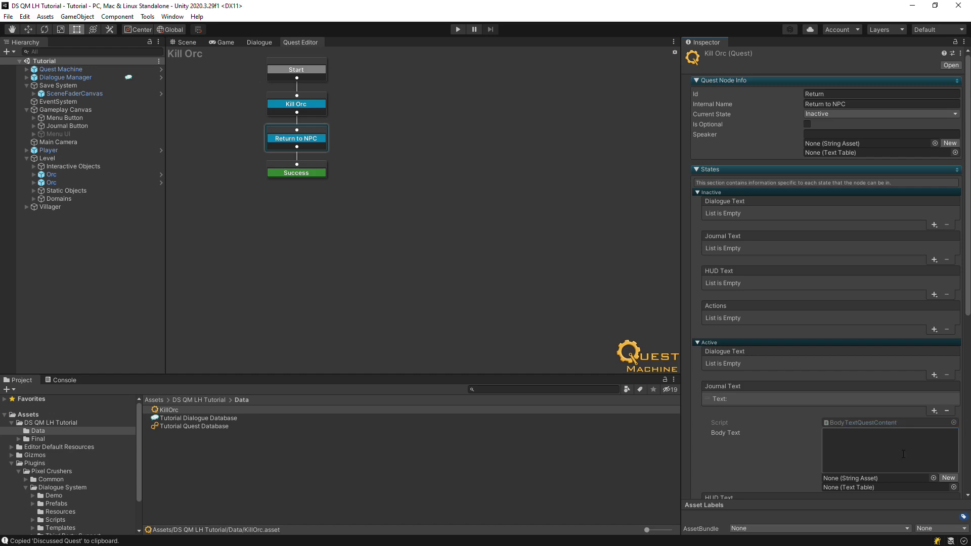
pyautogui.write('I should')
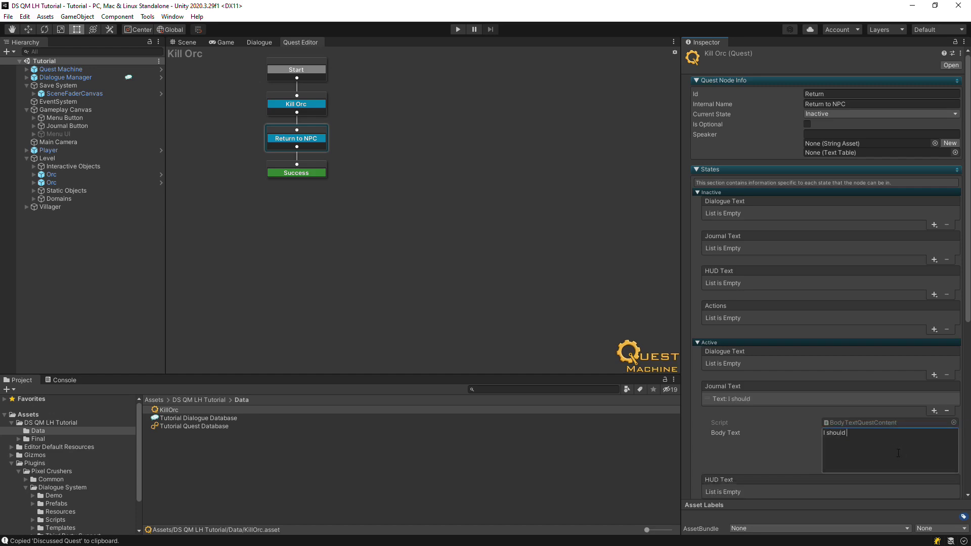
pyautogui.write('turn to the Villager.')
# Add HUD body text 'Return to Villager' to the Active state.
pyautogui.moveTo(967, 311); pyautogui.dragTo(967, 392)
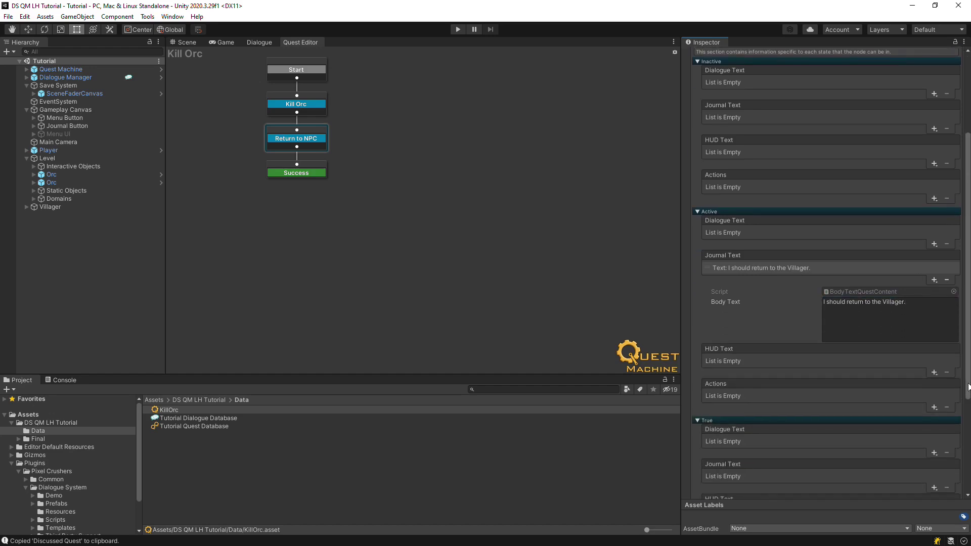
pyautogui.click(934, 373)
pyautogui.click(896, 392)
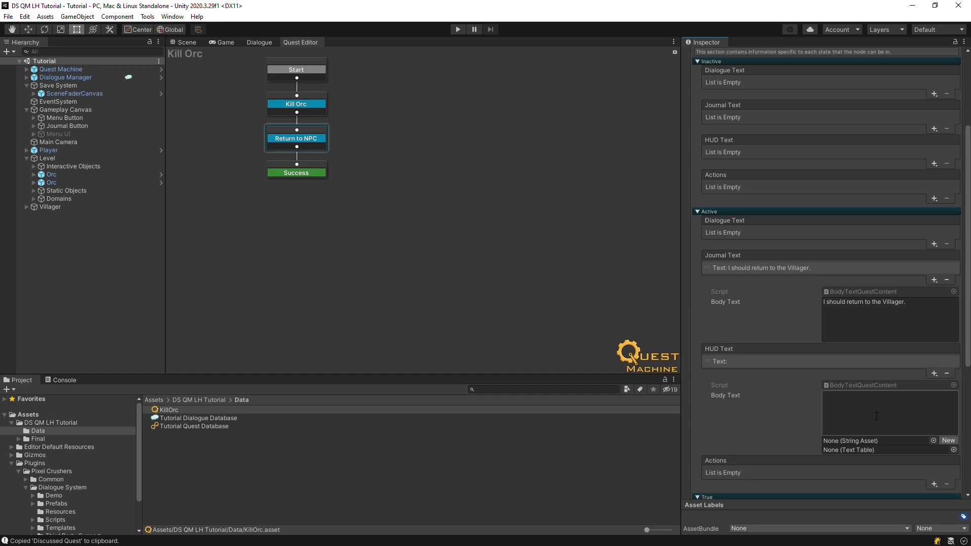
pyautogui.write('Return to')
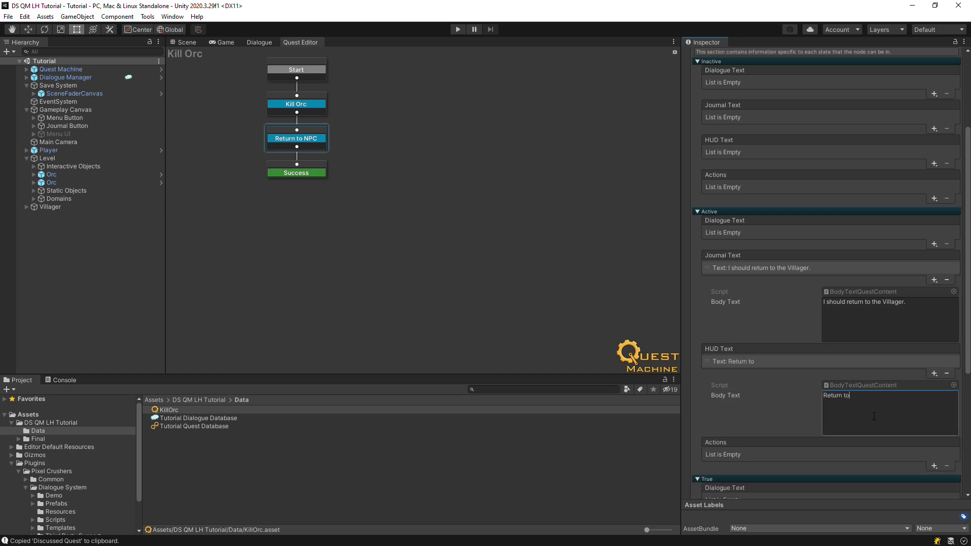
pyautogui.write(' Villager')
# Add a heading that uses the quest title to the Kill Orc Successful journal text.
pyautogui.click(551, 270)
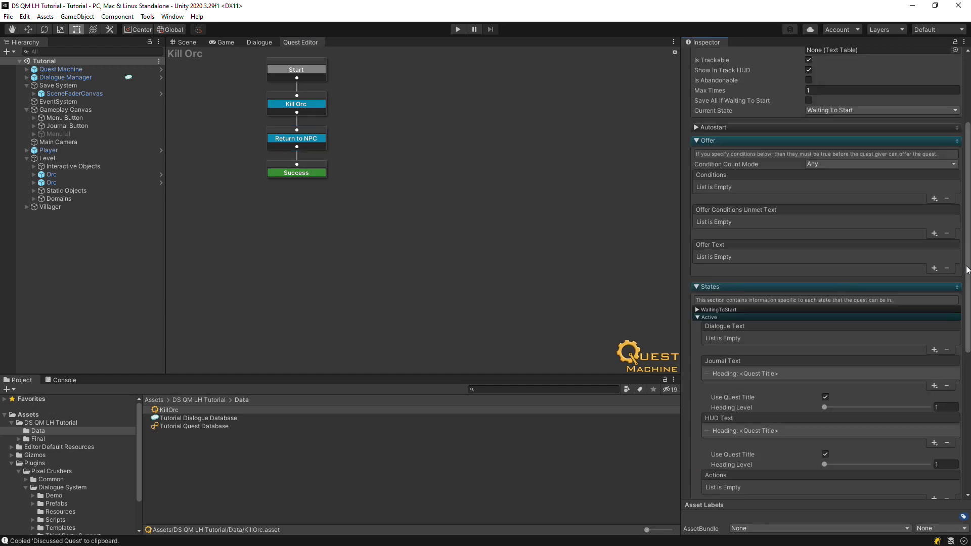
pyautogui.moveTo(967, 273); pyautogui.dragTo(967, 405)
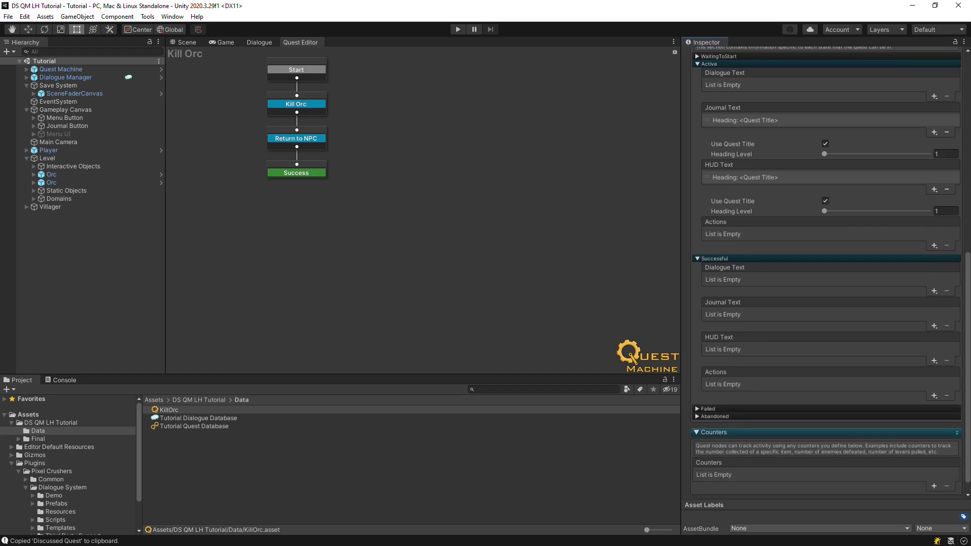
pyautogui.click(934, 325)
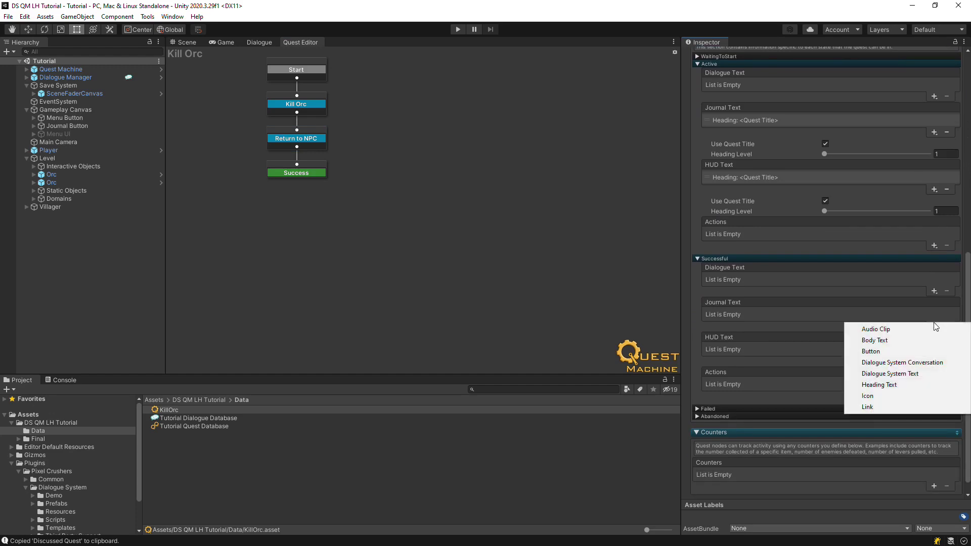
pyautogui.click(875, 388)
pyautogui.click(825, 338)
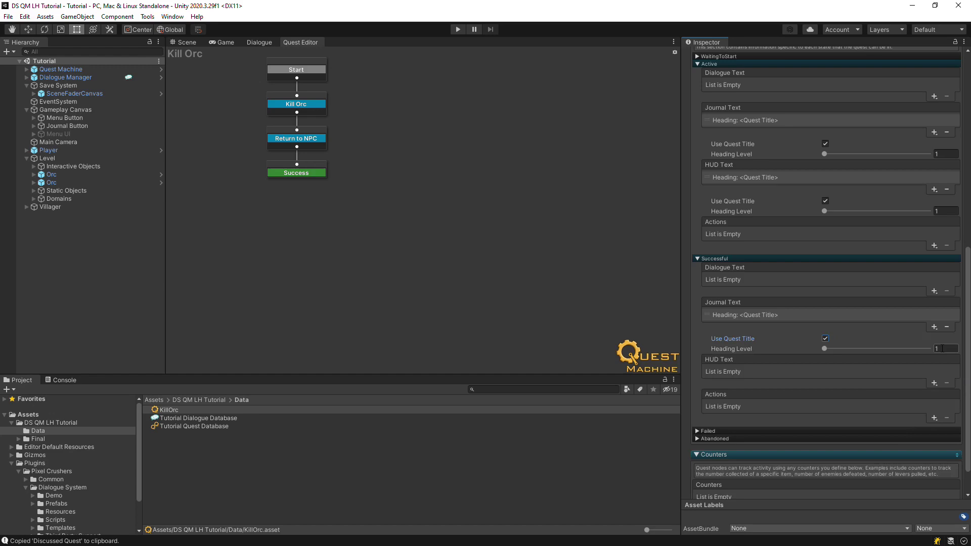
# Add the body text 'I defeated an Orc in the Forest.' to the Successful journal.
pyautogui.click(933, 327)
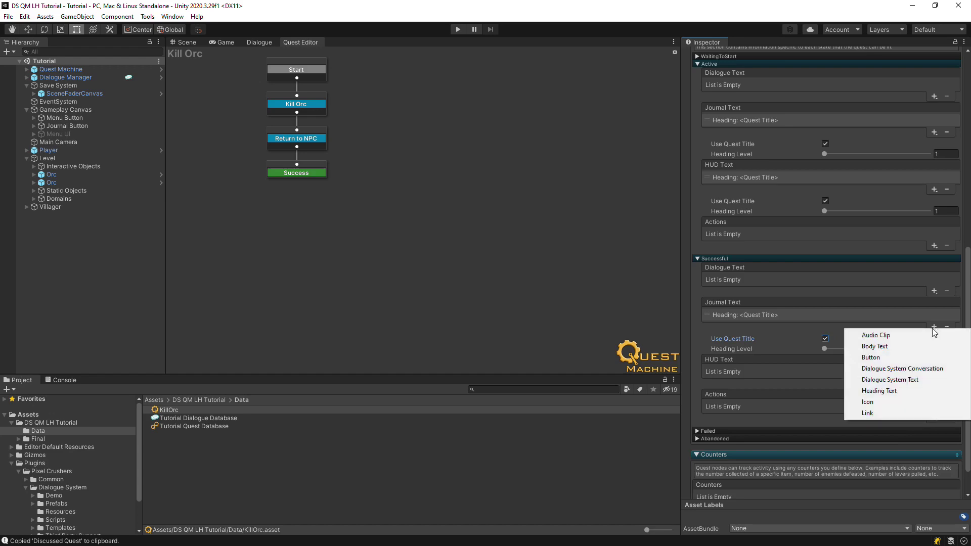
pyautogui.click(895, 343)
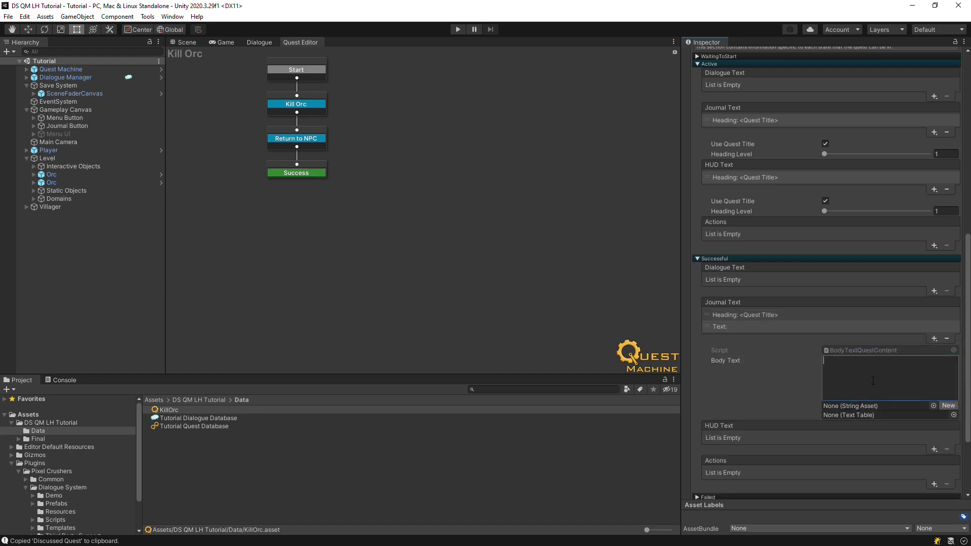
pyautogui.write('I defeated an ')
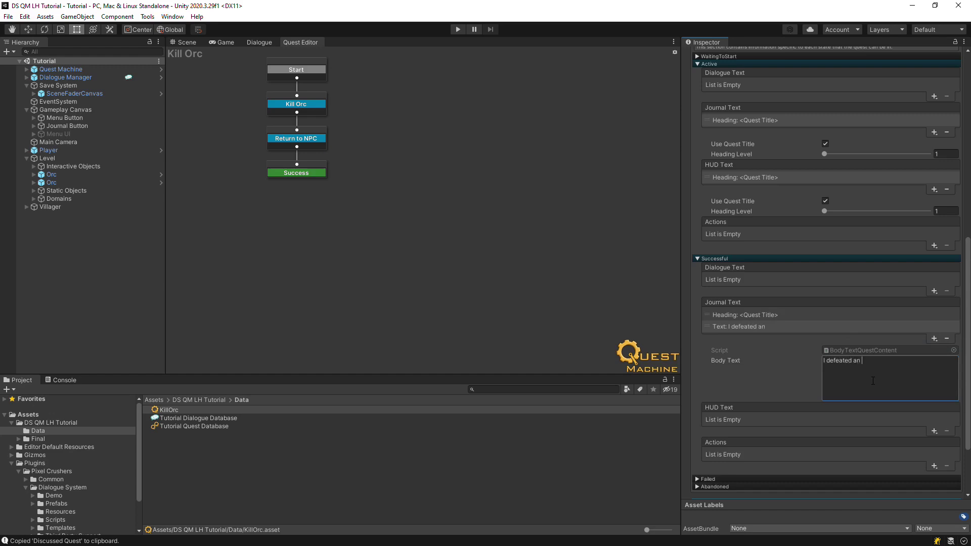
pyautogui.write('Orc in the Forest.')
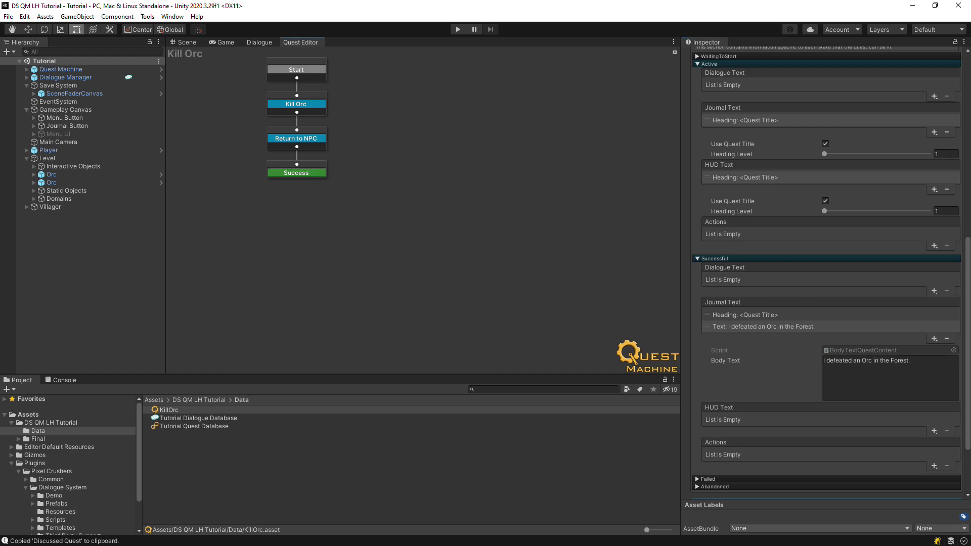
pyautogui.moveTo(967, 286); pyautogui.dragTo(969, 97)
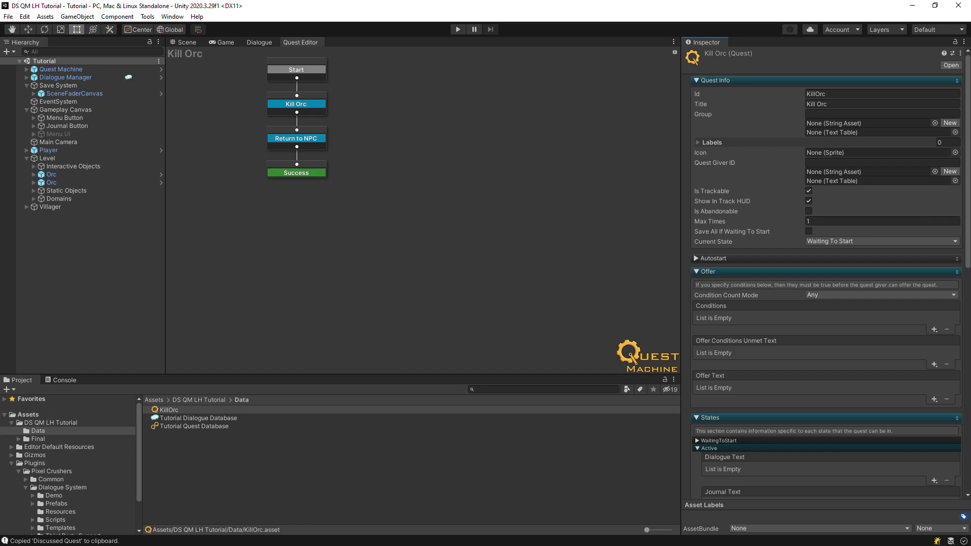
pyautogui.click(934, 400)
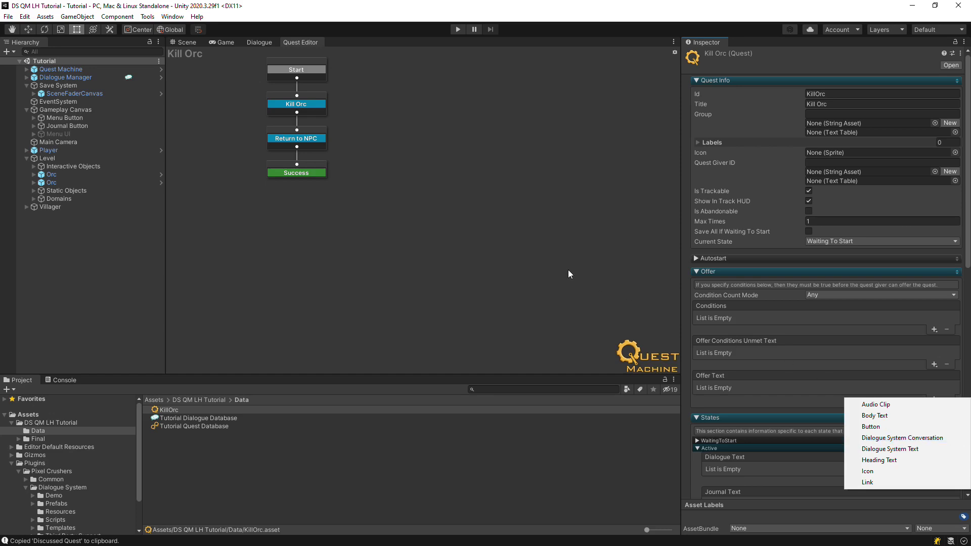
pyautogui.click(546, 267)
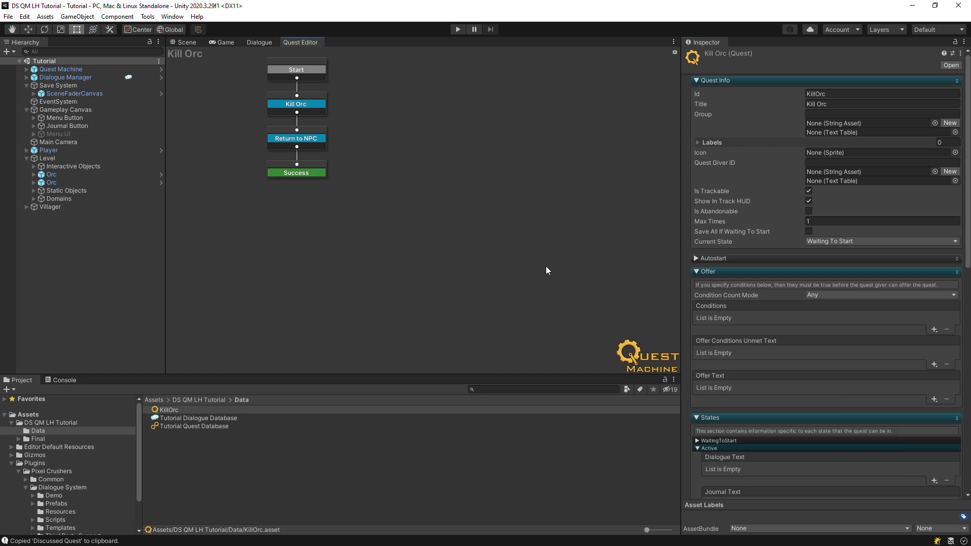
# Add three more child entries under START and auto-arrange the conversation nodes.
pyautogui.click(253, 44)
pyautogui.rightClick(248, 97)
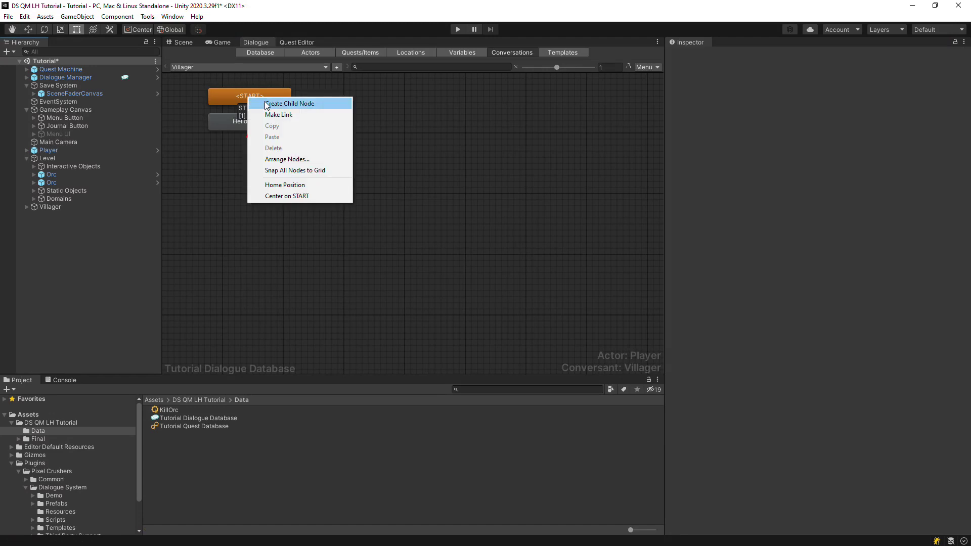
pyautogui.click(267, 103)
pyautogui.rightClick(253, 97)
pyautogui.click(263, 103)
pyautogui.rightClick(251, 96)
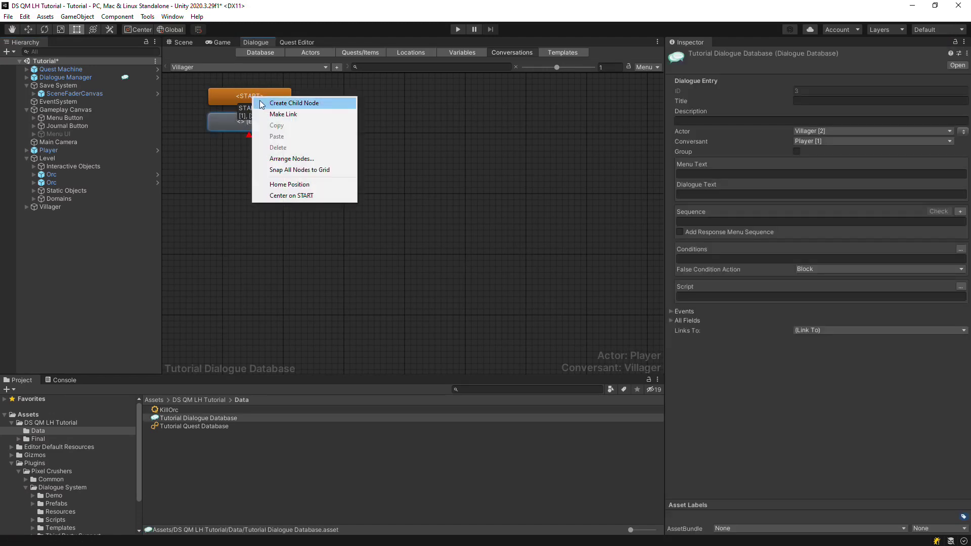
pyautogui.click(262, 103)
pyautogui.rightClick(412, 246)
pyautogui.click(433, 261)
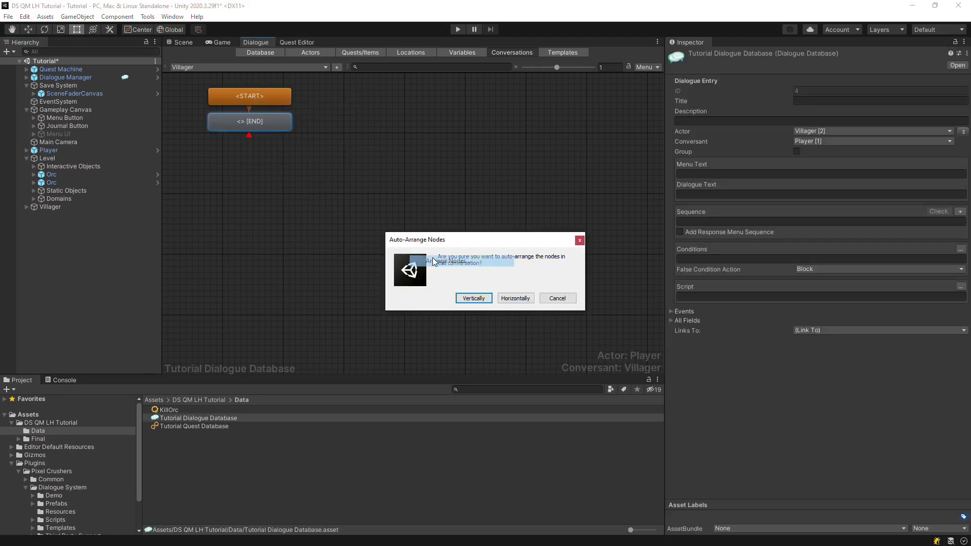
pyautogui.click(474, 298)
# Add an ending child node under each of the four START entries.
pyautogui.rightClick(211, 119)
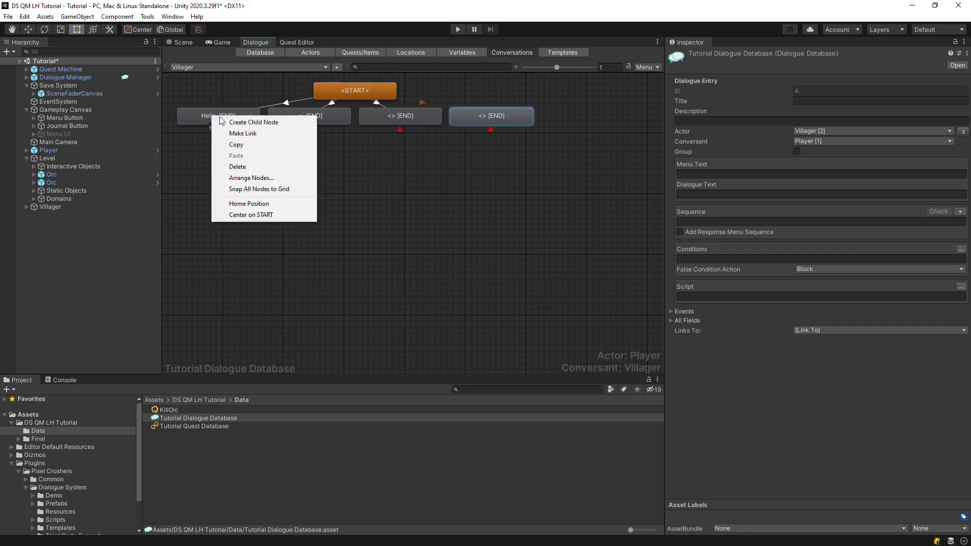
pyautogui.click(227, 125)
pyautogui.rightClick(293, 119)
pyautogui.click(308, 126)
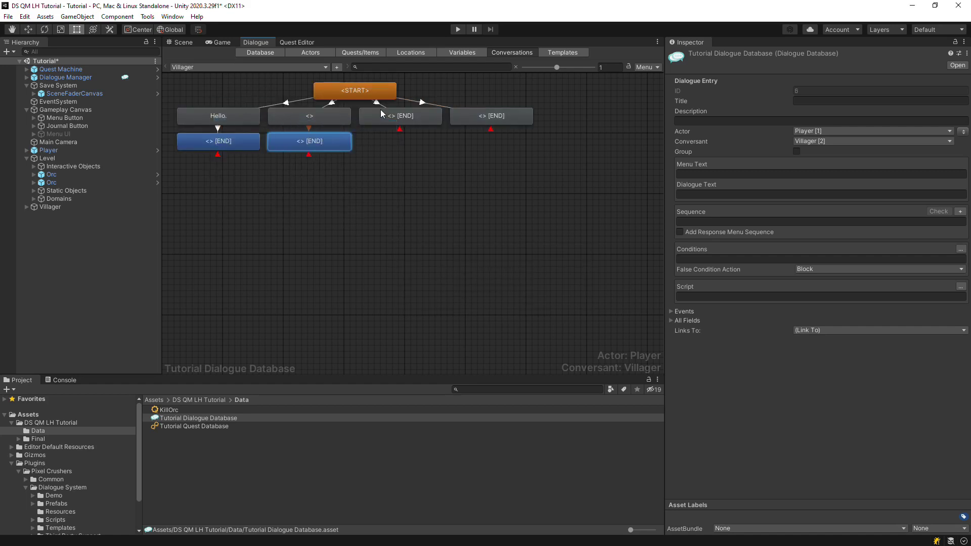
pyautogui.rightClick(387, 117)
pyautogui.click(404, 125)
pyautogui.rightClick(474, 118)
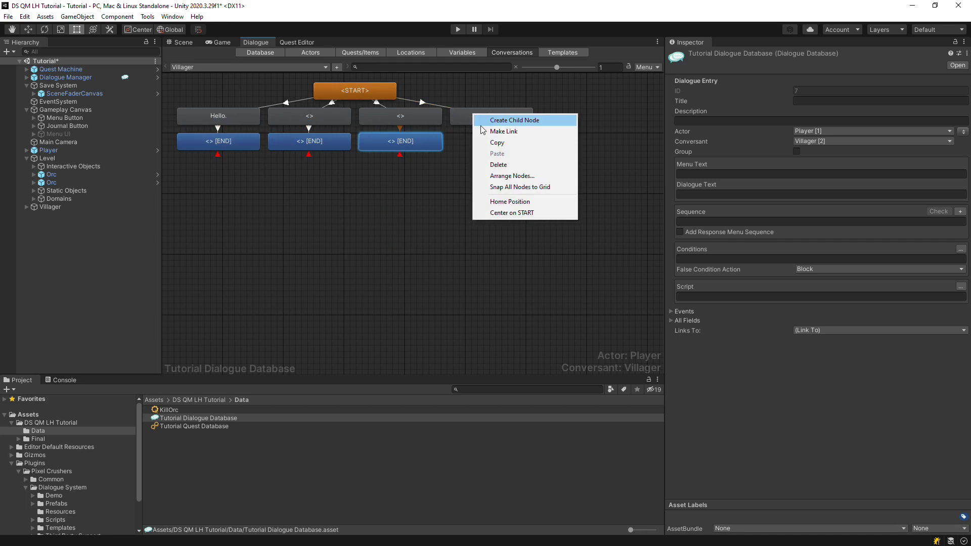
pyautogui.click(481, 125)
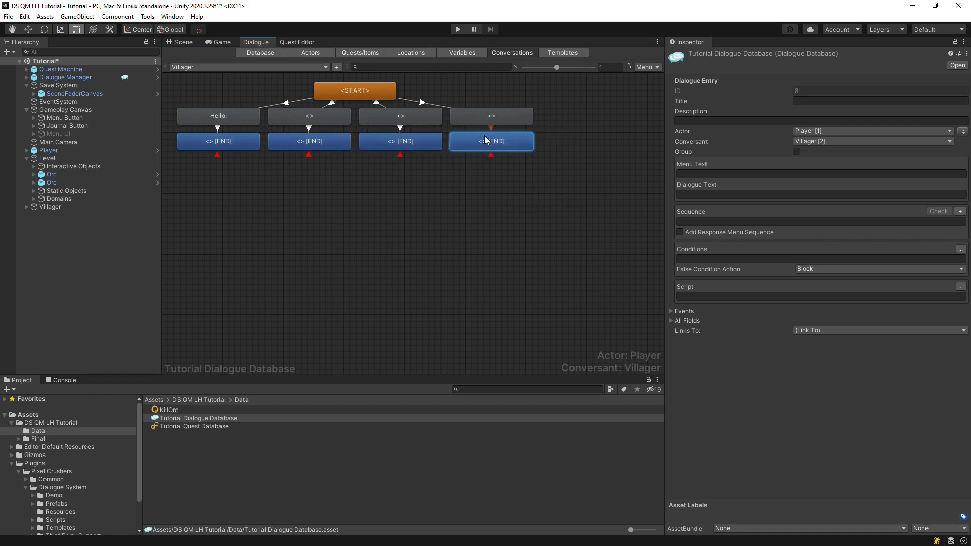
# Write the Orc quest offer 'An Orc is terrorizing the Forest. Can you defeat it' and reply 'Yes. I accept the quest.'.
pyautogui.click(218, 120)
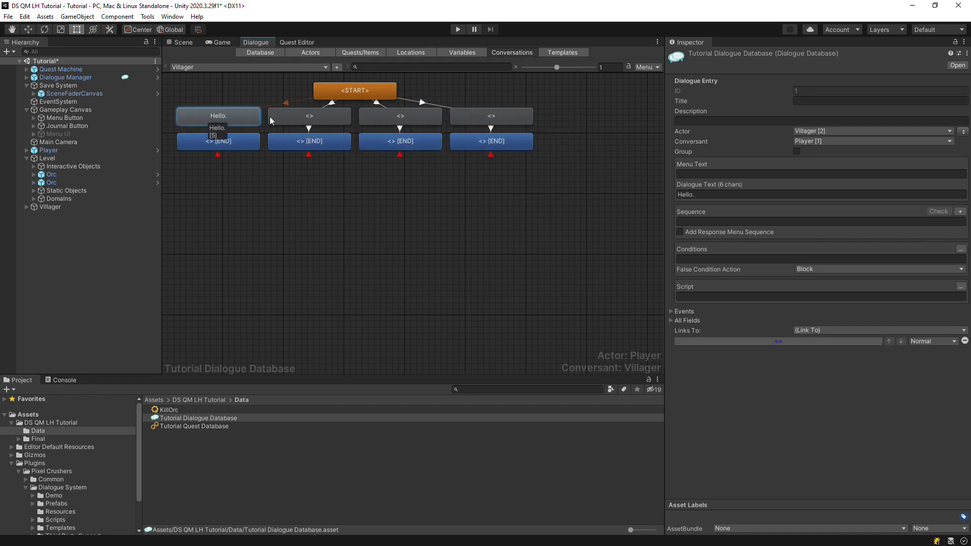
pyautogui.click(789, 194)
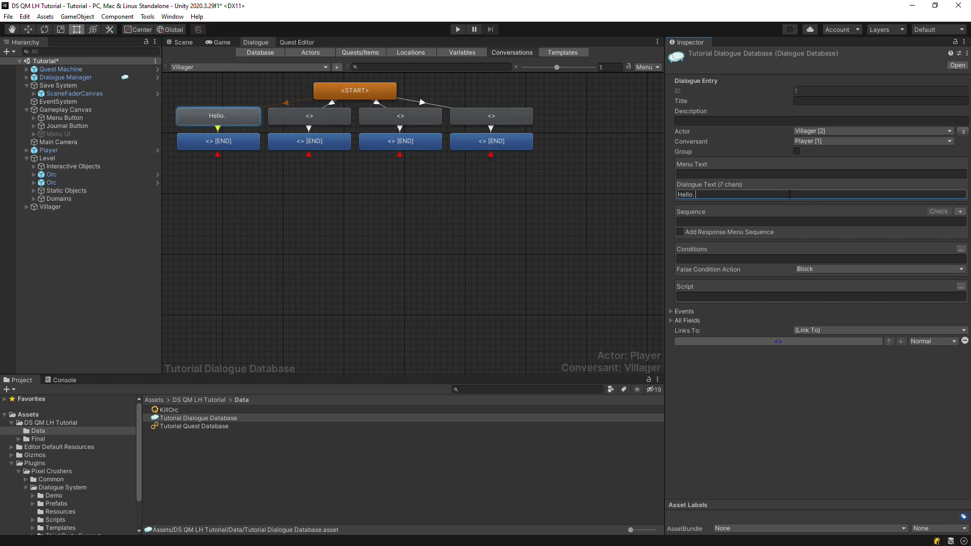
pyautogui.write('An Orc is terrorizing the Forest')
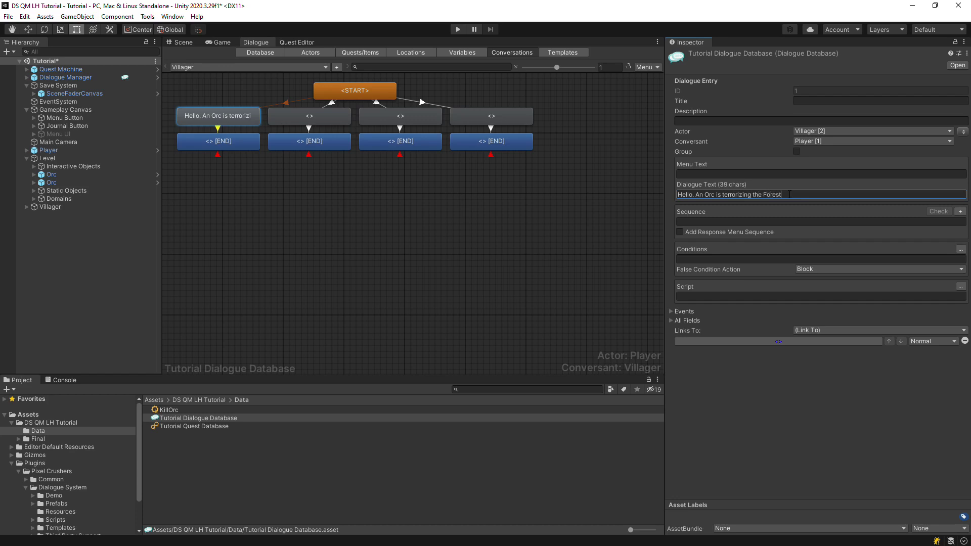
pyautogui.write('. Can you defeat it?')
pyautogui.click(219, 145)
pyautogui.click(702, 195)
pyautogui.write('Y')
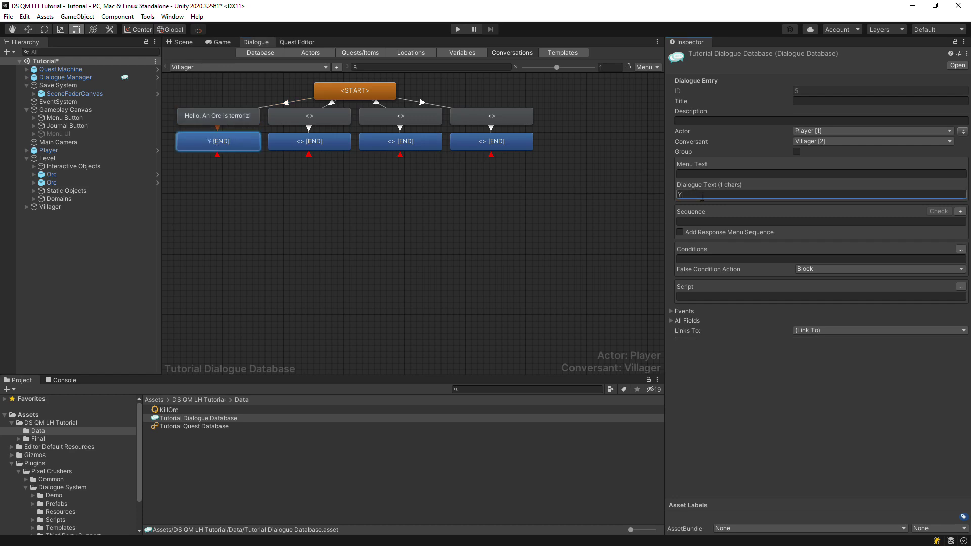
pyautogui.write('es. I accept the quest.')
# Write the progress line 'Any luck defeating the Orc?' and its reply 'Not yet. I'll be back.'.
pyautogui.click(296, 120)
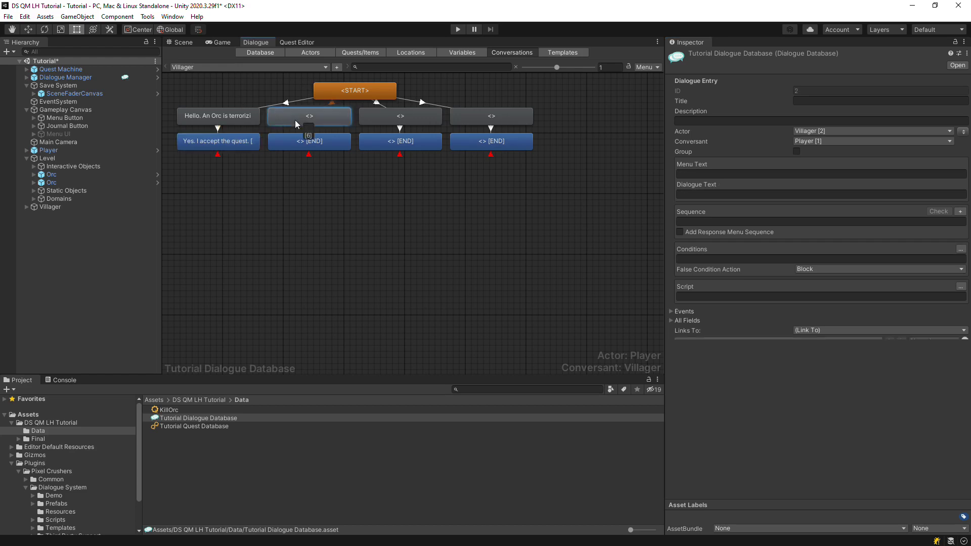
pyautogui.click(741, 195)
pyautogui.write('A')
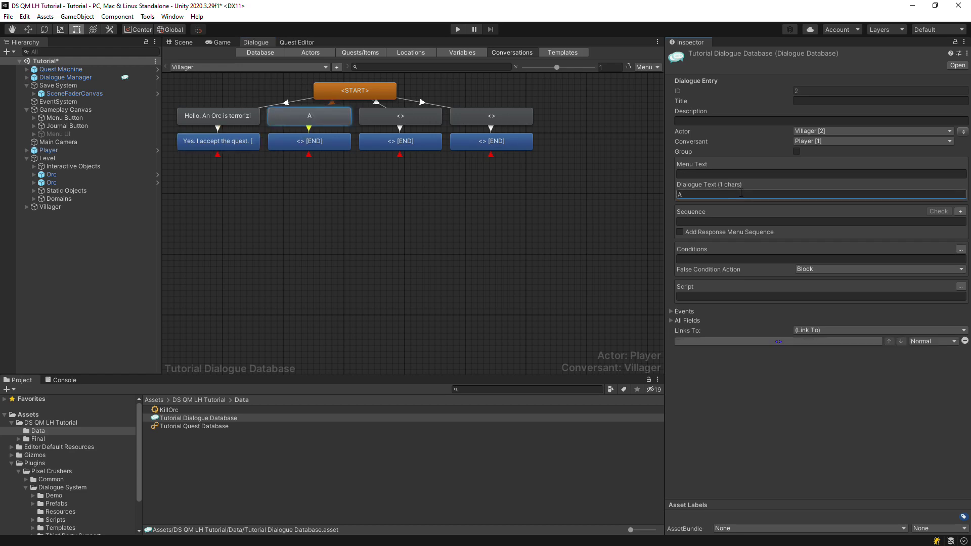
pyautogui.write('ny luck defeating the Orc?')
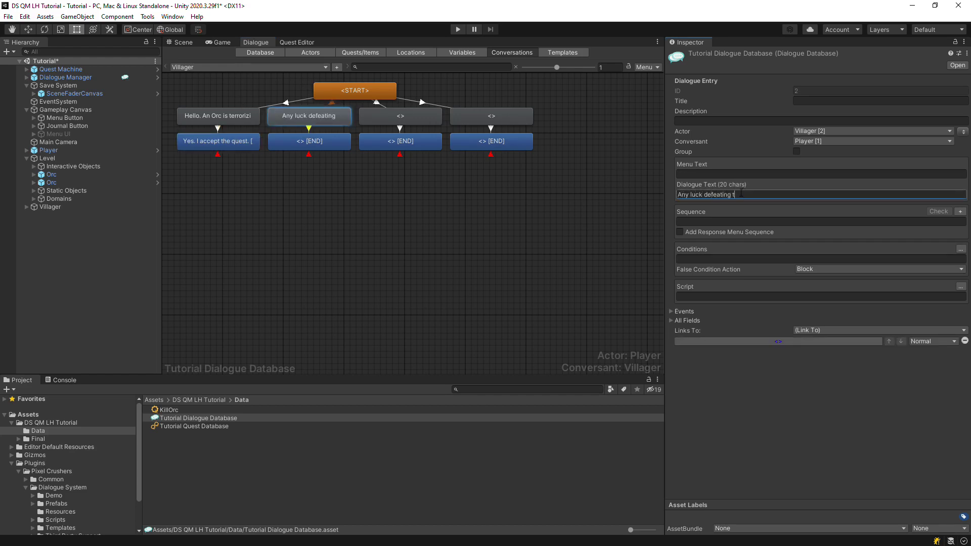
pyautogui.click(734, 222)
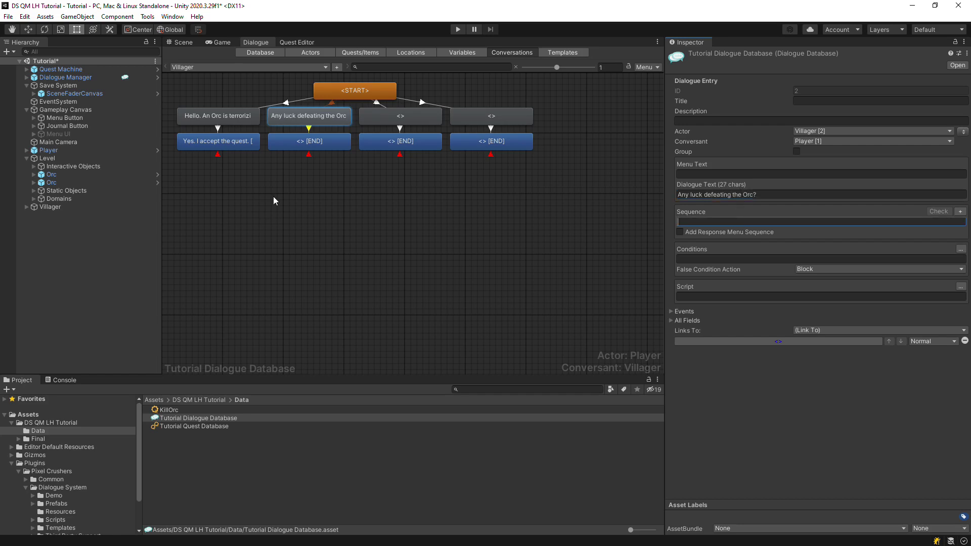
pyautogui.click(310, 146)
pyautogui.click(739, 195)
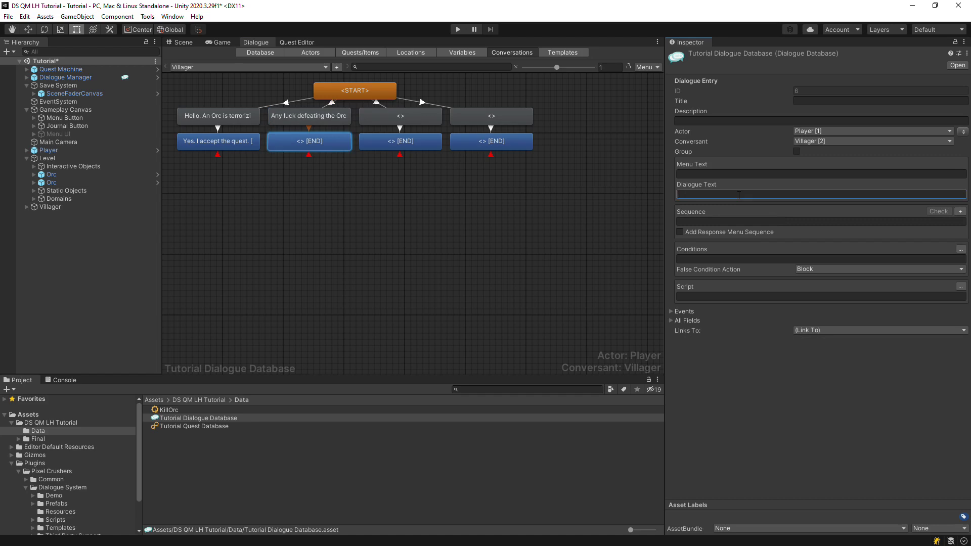
pyautogui.write("Not yet. I'll be ba")
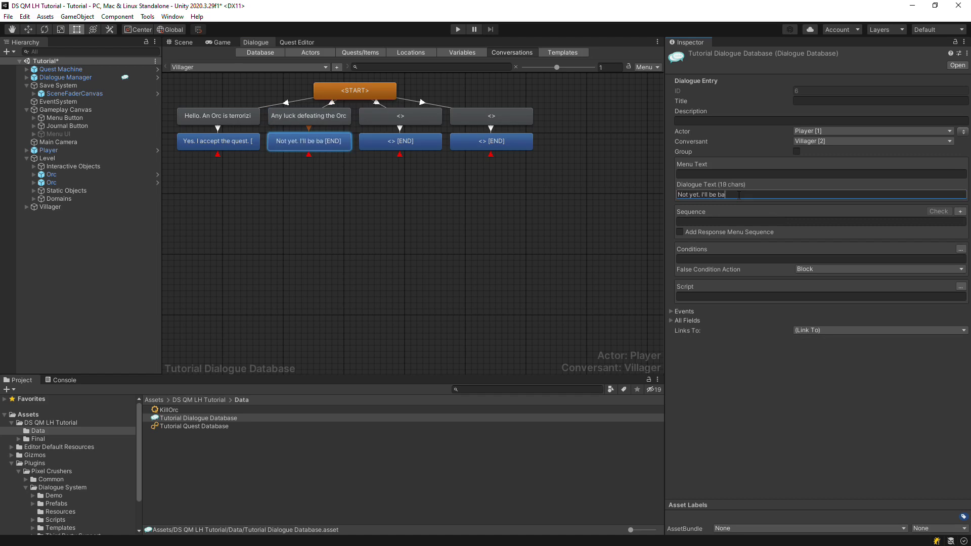
pyautogui.write('ck.')
# Write the thank-you 'You did it! Thanks for defeating the Orc.' and reply 'All in a day's work.'.
pyautogui.click(381, 121)
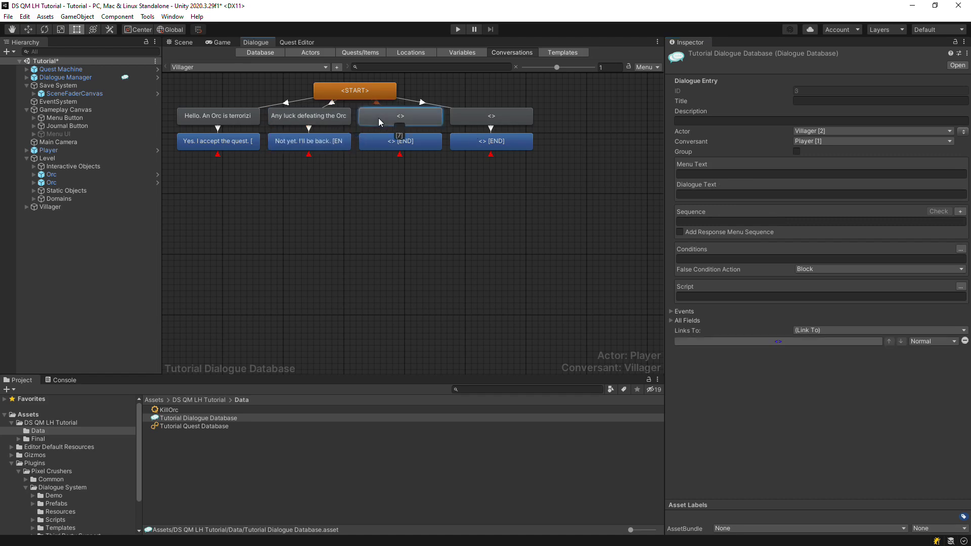
pyautogui.click(701, 196)
pyautogui.write('You did it!')
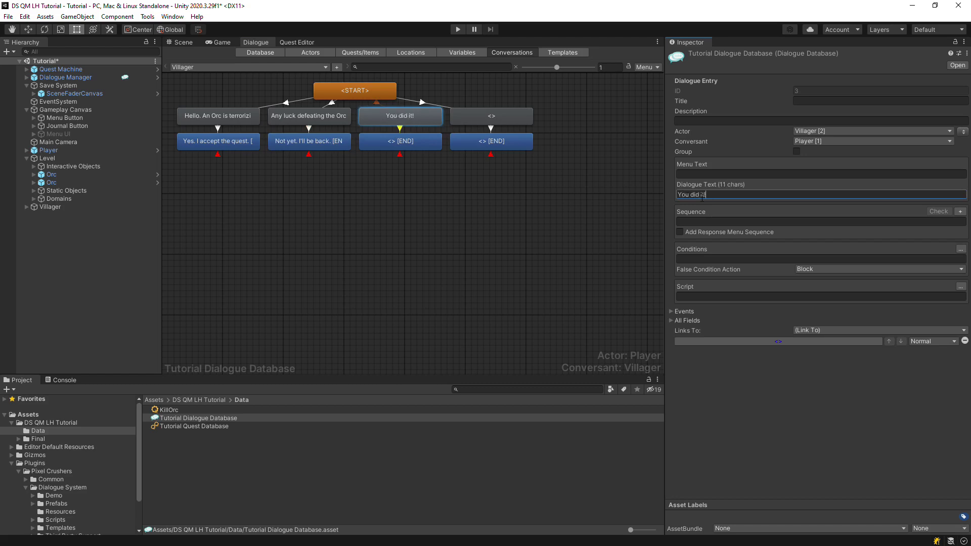
pyautogui.write(' Thanks for def')
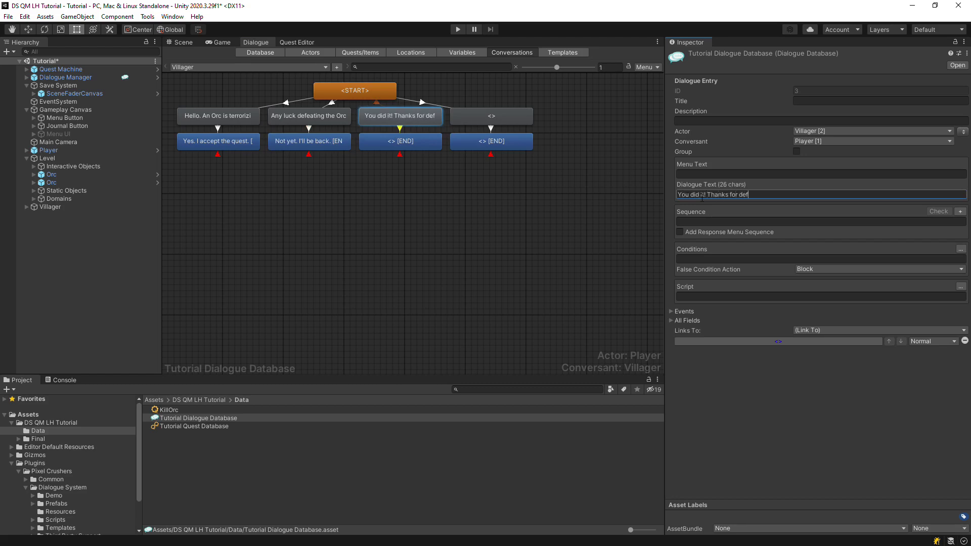
pyautogui.write('eating the ORc.')
pyautogui.press('BackSpace')
pyautogui.press('BackSpace')
pyautogui.press('BackSpace')
pyautogui.write('rc.')
pyautogui.click(390, 146)
pyautogui.click(693, 194)
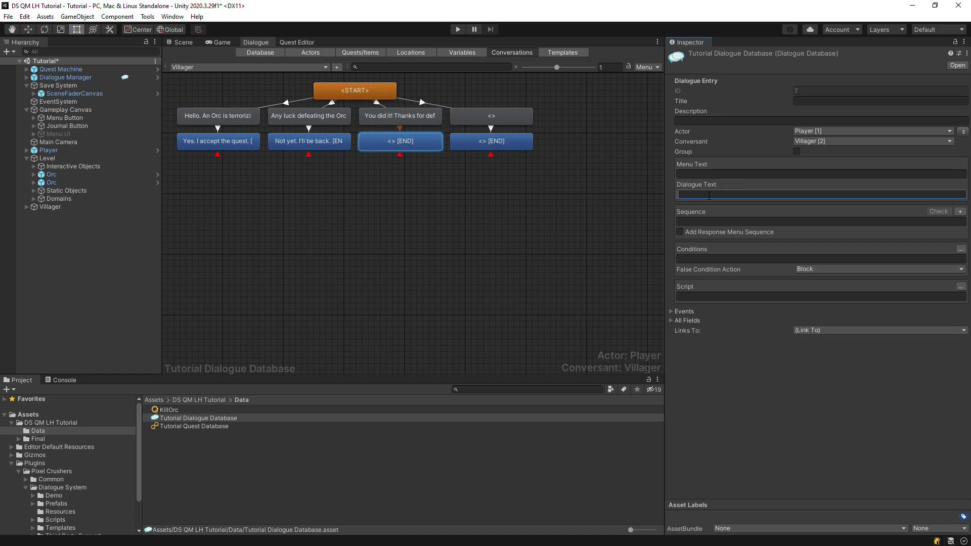
pyautogui.write("All in a day's work.")
# Write the last villager line 'Hello.' and its player reply 'Goodbye.'.
pyautogui.click(477, 116)
pyautogui.click(710, 194)
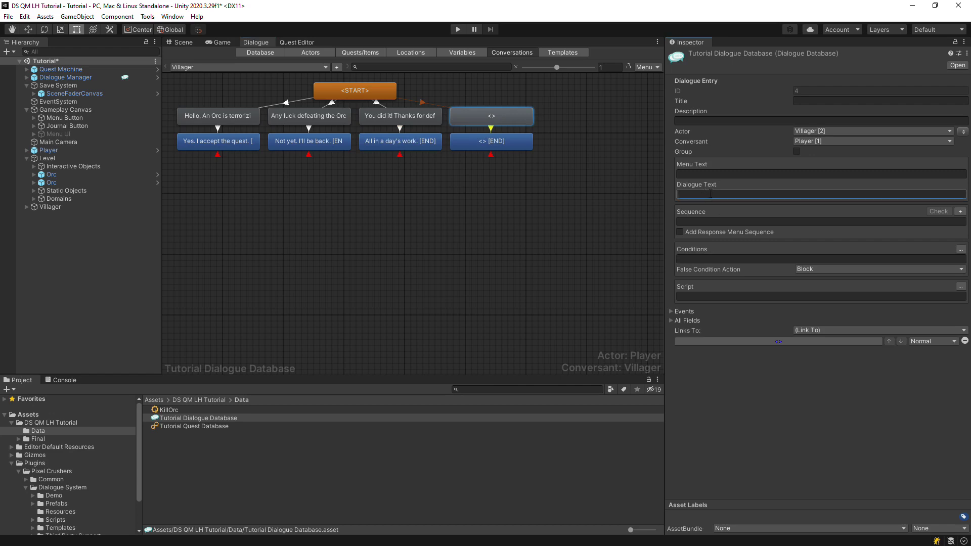
pyautogui.write('Hello.')
pyautogui.click(491, 143)
pyautogui.click(741, 195)
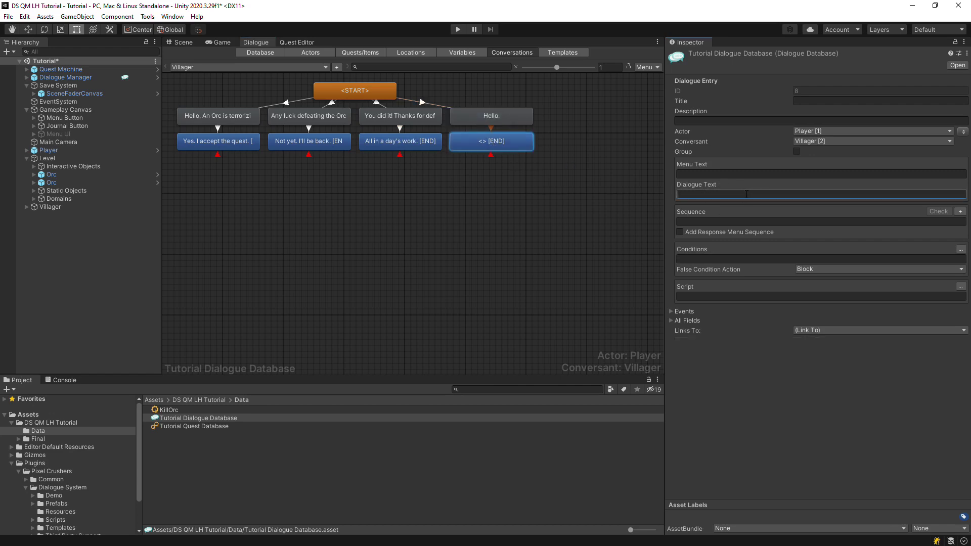
pyautogui.write('Goodbye.')
# Add a new quest named KillOrc in the Quests/Items list.
pyautogui.click(362, 53)
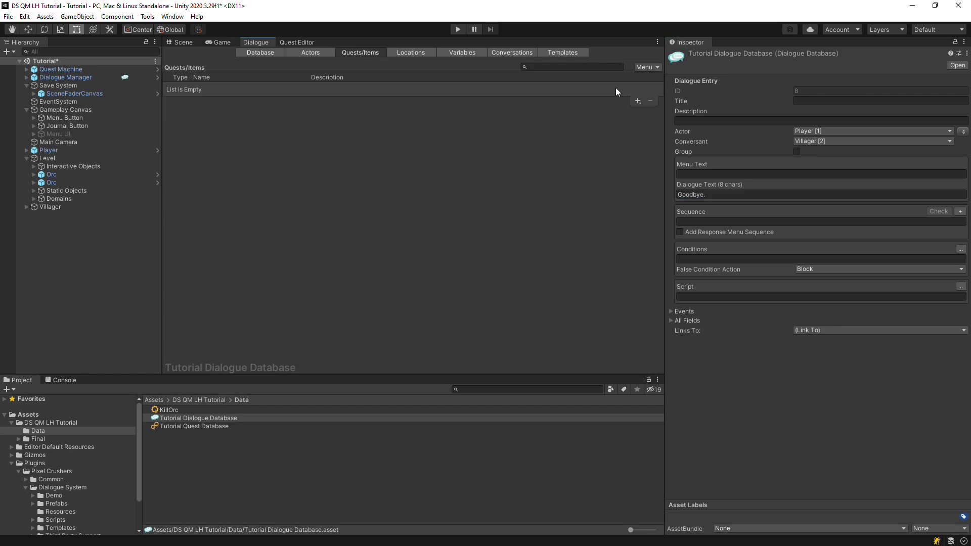
pyautogui.click(637, 101)
pyautogui.click(653, 104)
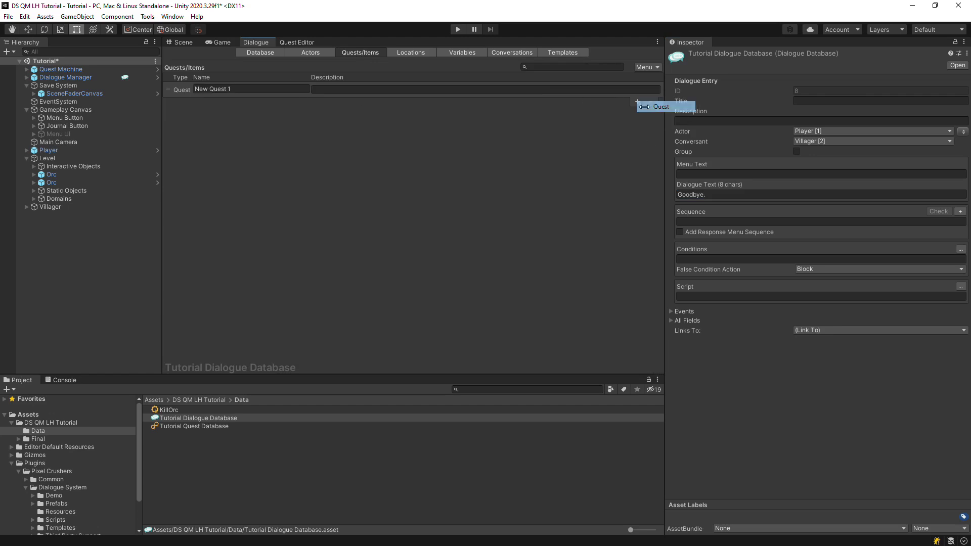
pyautogui.click(284, 89)
pyautogui.write('Kiu')
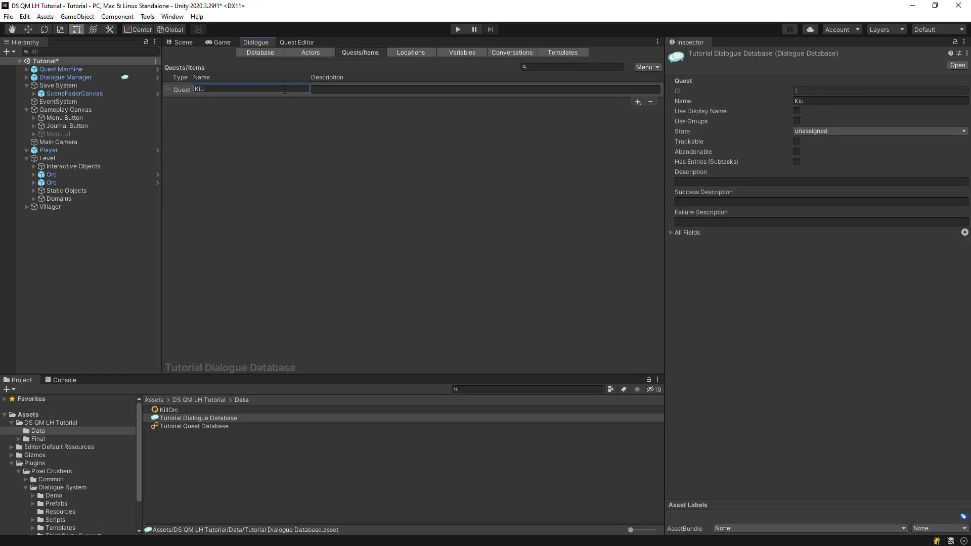
pyautogui.write('lOrc')
# Check the KillOrc quest asset's node graph in the Quest Editor.
pyautogui.click(169, 410)
pyautogui.click(303, 42)
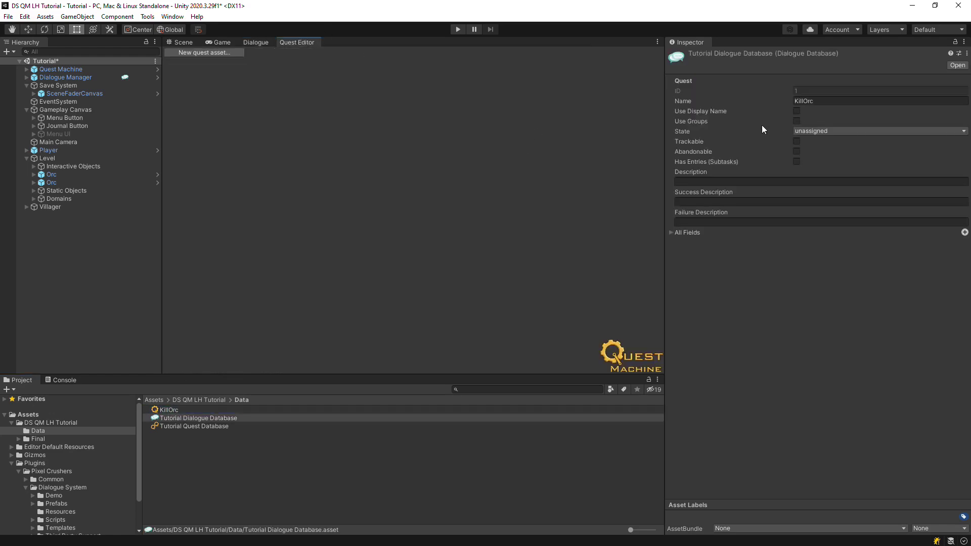
pyautogui.click(171, 412)
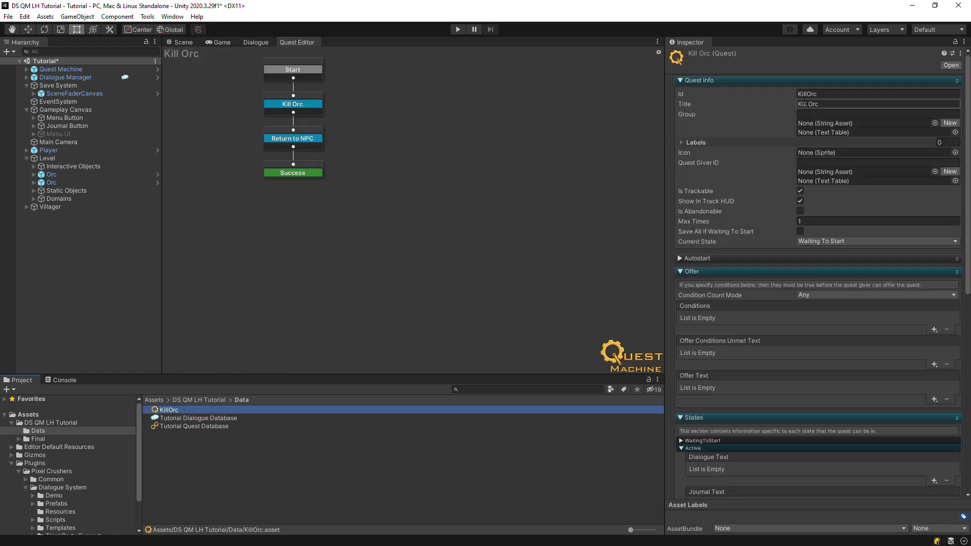
pyautogui.click(252, 42)
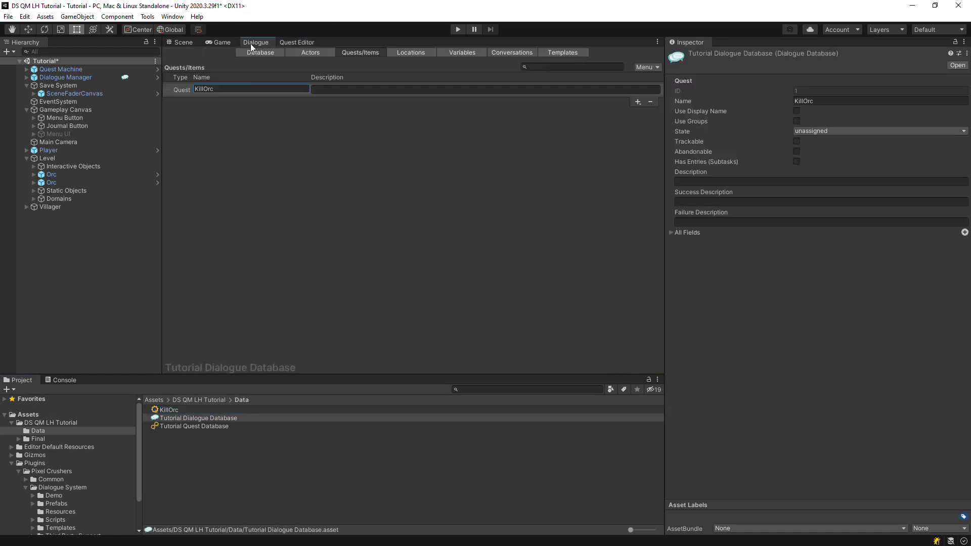
# Give the 'Hello. An Orc is terrorizing…' line the condition HasQuest KillOrc Is Not true.
pyautogui.click(494, 52)
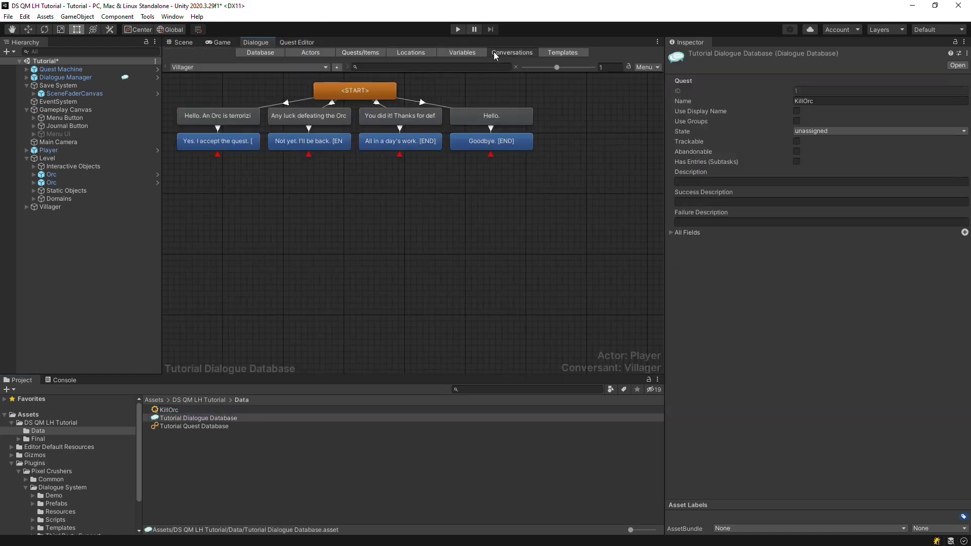
pyautogui.click(224, 114)
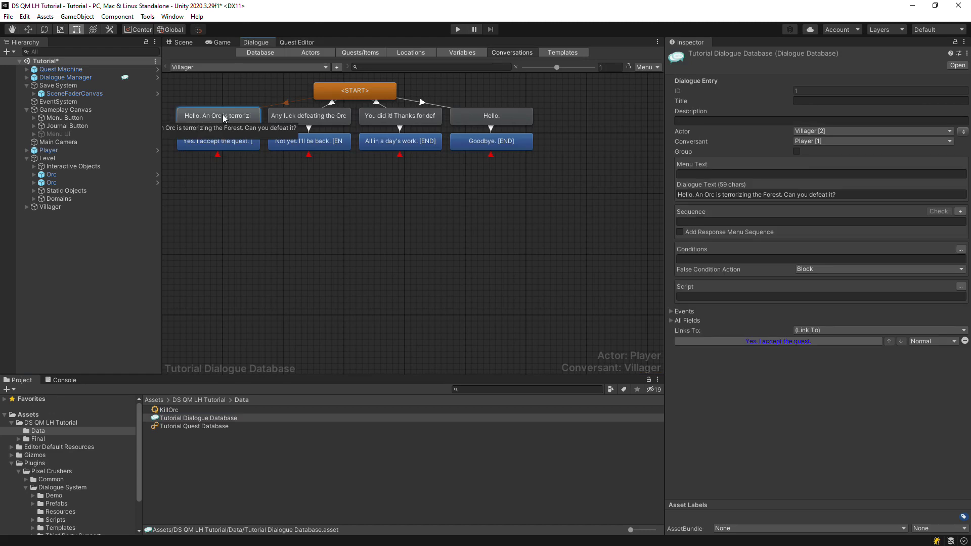
pyautogui.click(961, 249)
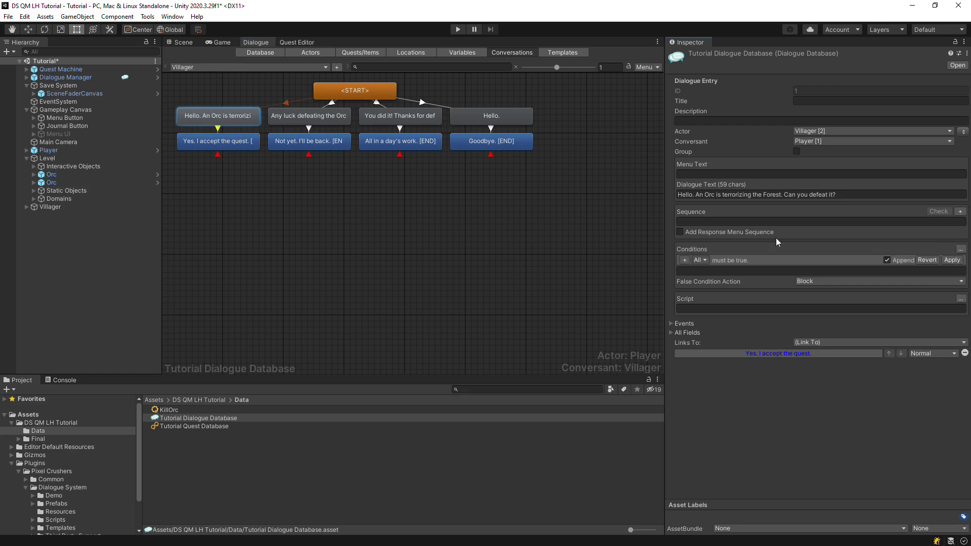
pyautogui.click(686, 260)
pyautogui.click(692, 260)
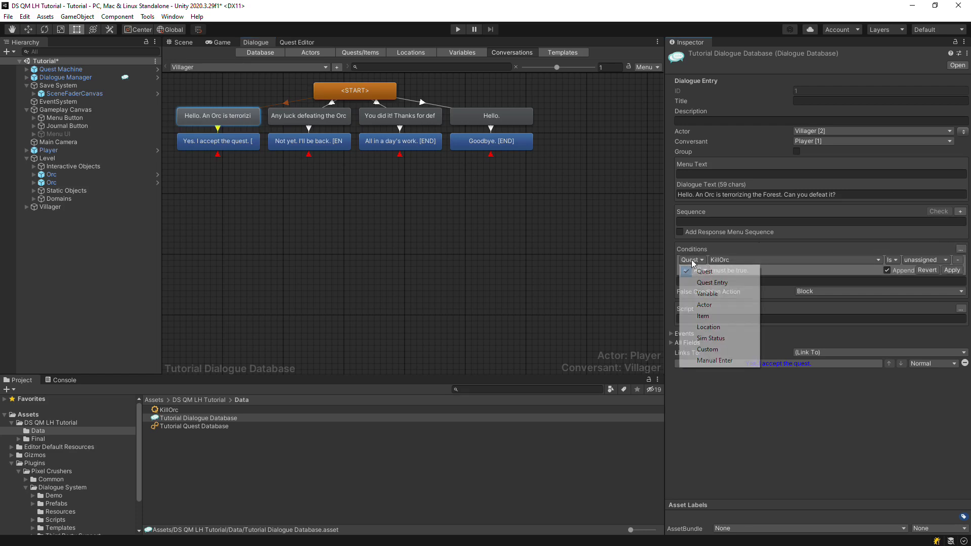
pyautogui.click(707, 349)
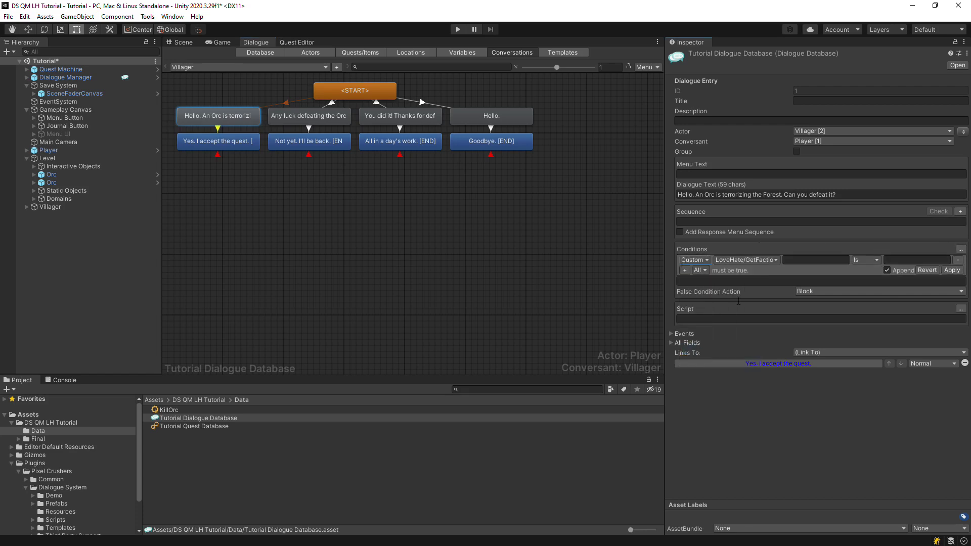
pyautogui.click(745, 261)
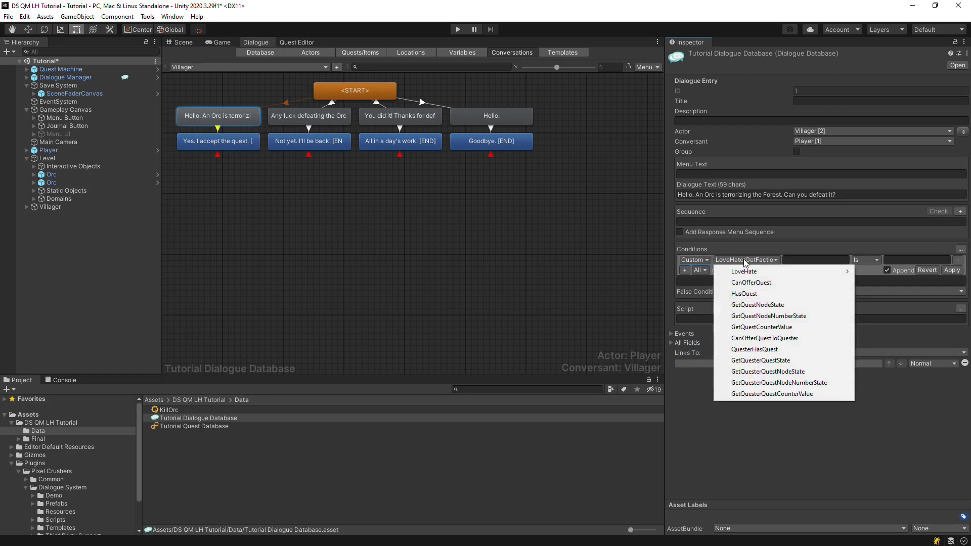
pyautogui.click(752, 293)
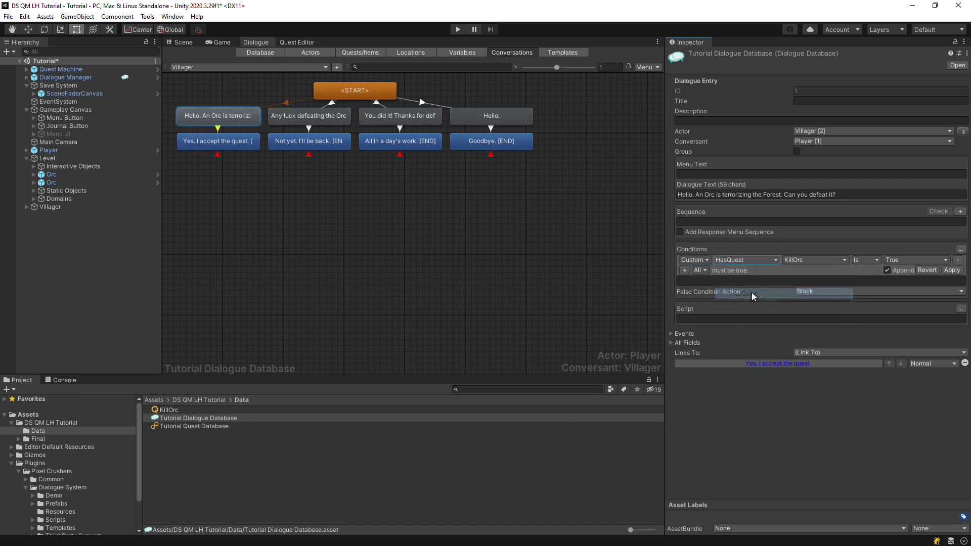
pyautogui.click(862, 260)
pyautogui.click(867, 279)
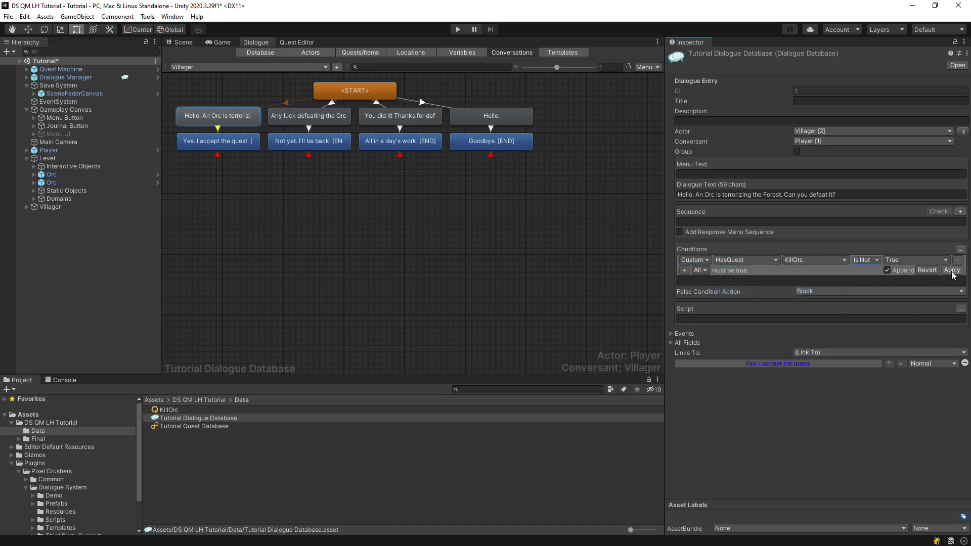
pyautogui.click(951, 270)
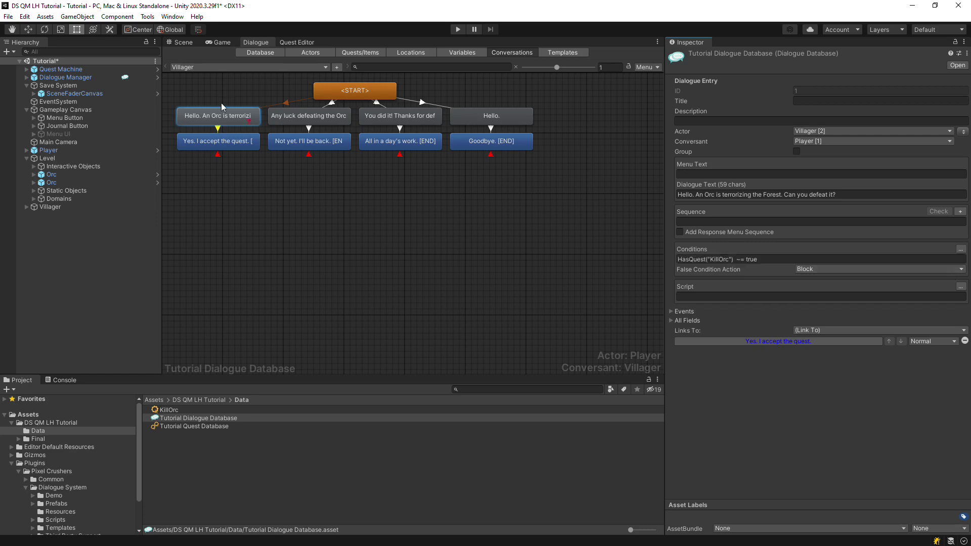
# Add a GiveQuest script action on the accept reply, with the Villager giving KillOrc.
pyautogui.click(214, 141)
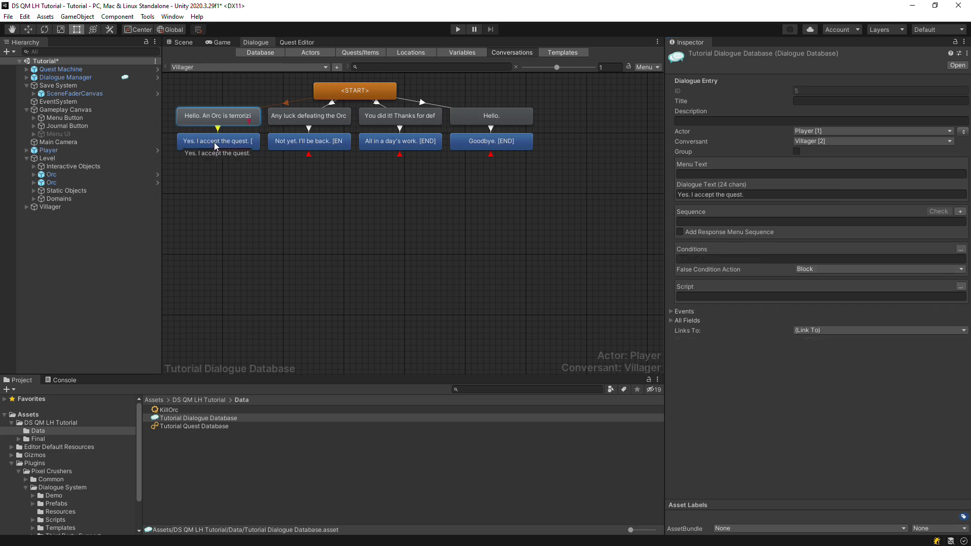
pyautogui.click(960, 286)
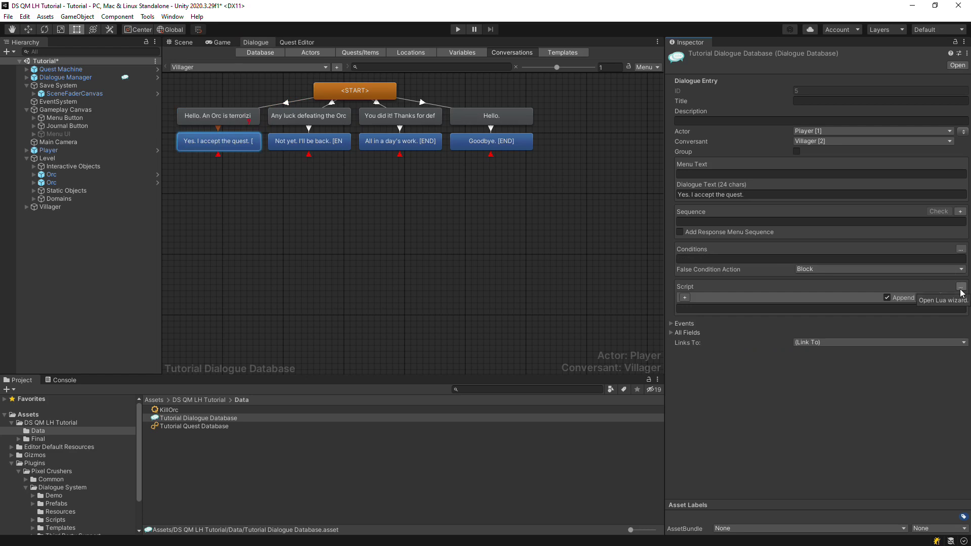
pyautogui.click(685, 298)
pyautogui.click(703, 298)
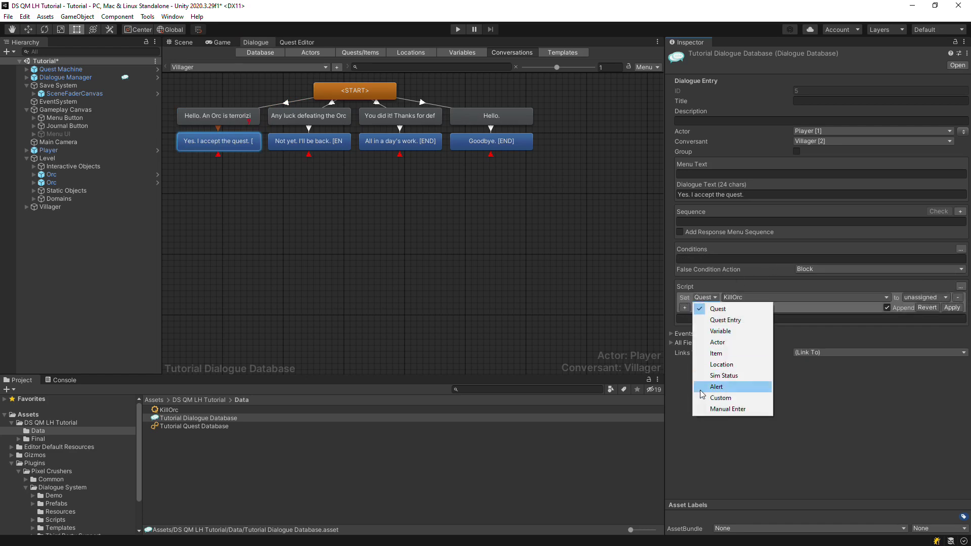
pyautogui.click(715, 397)
pyautogui.click(756, 298)
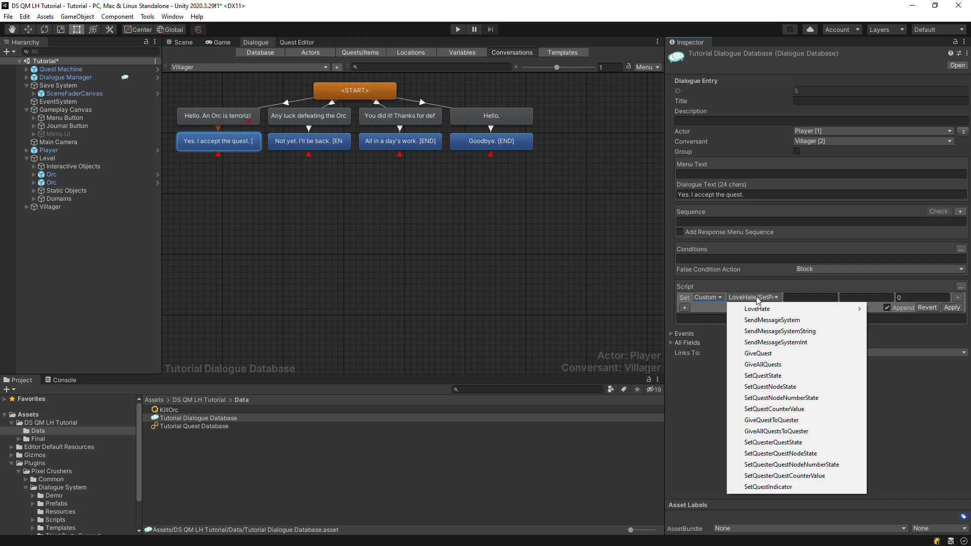
pyautogui.click(756, 354)
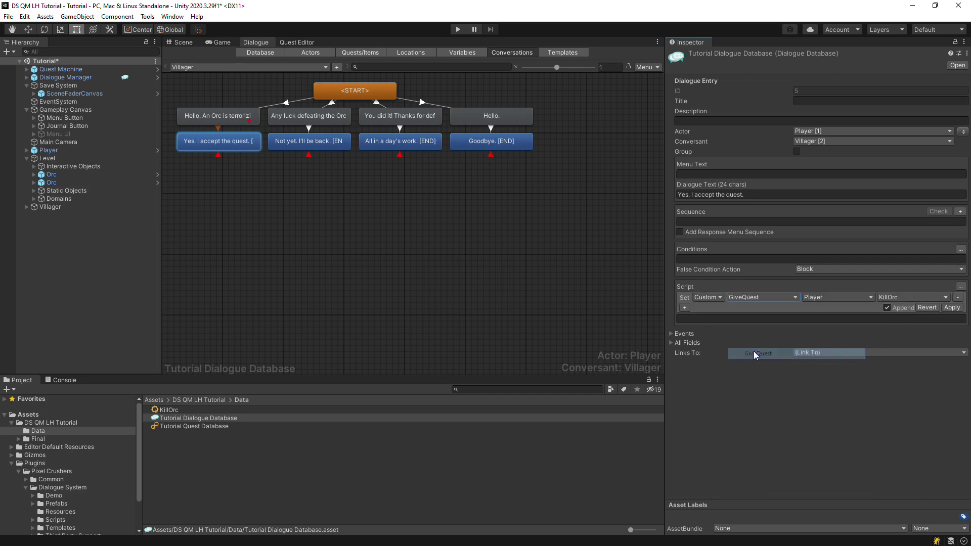
pyautogui.click(809, 297)
pyautogui.click(810, 319)
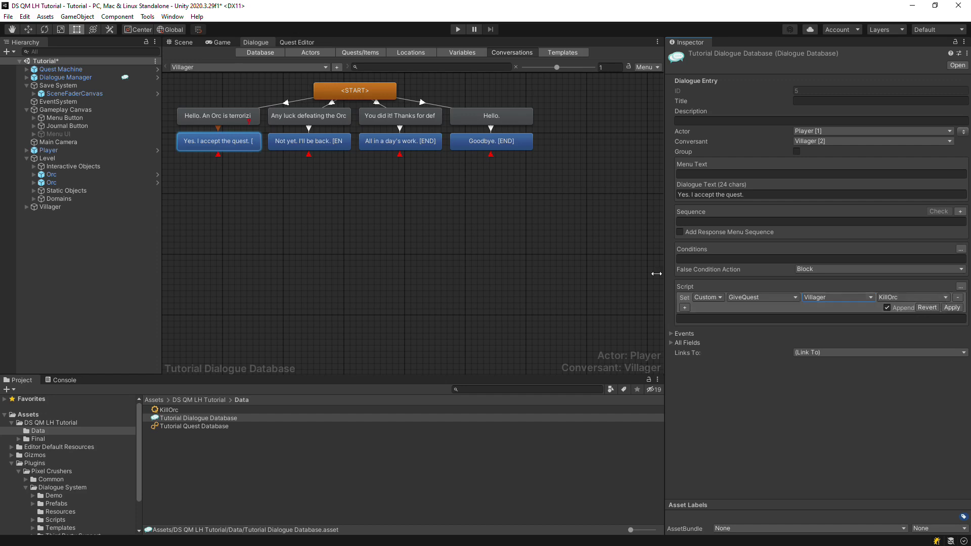
# Add a second action showing the alert 'New Quest: Kill Orc' and apply the script.
pyautogui.click(684, 308)
pyautogui.click(704, 307)
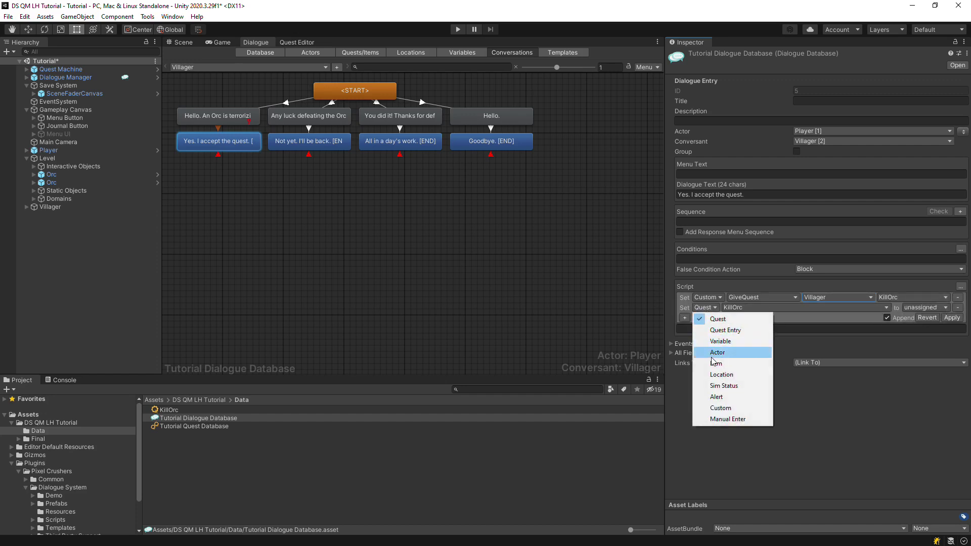
pyautogui.click(717, 397)
pyautogui.click(751, 309)
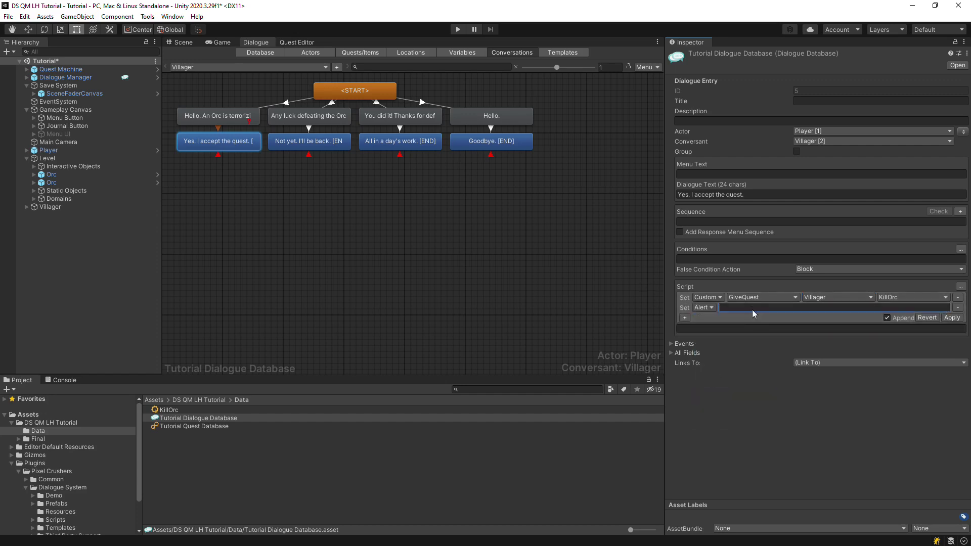
pyautogui.write('New Ques')
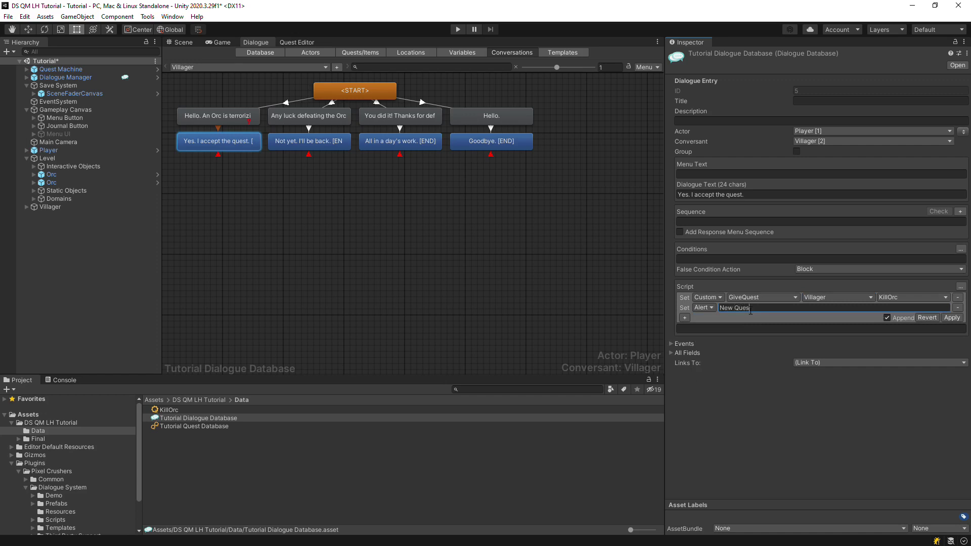
pyautogui.write('t: Kill Orc')
pyautogui.click(953, 318)
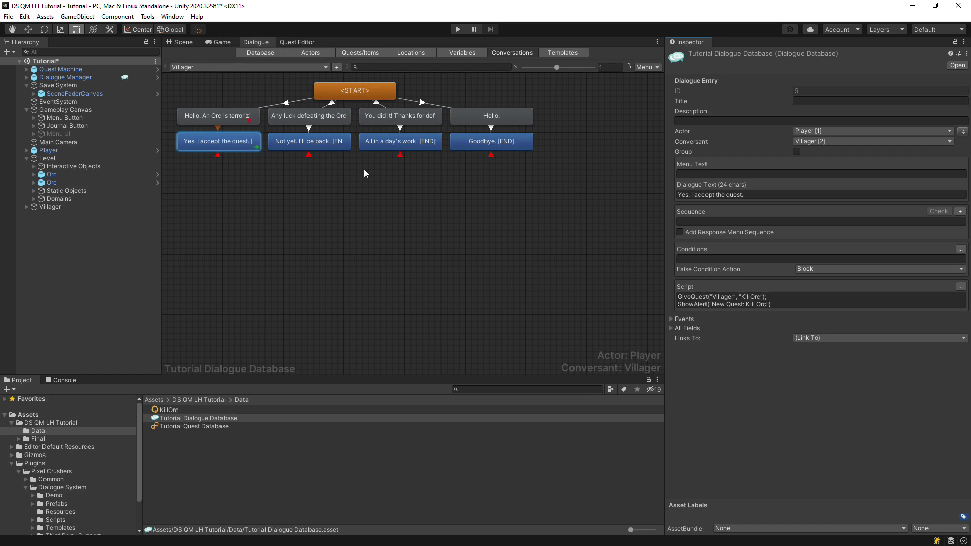
# Require the KillOrc quest to be active on the 'Any luck defeating the Orc?' line.
pyautogui.click(323, 115)
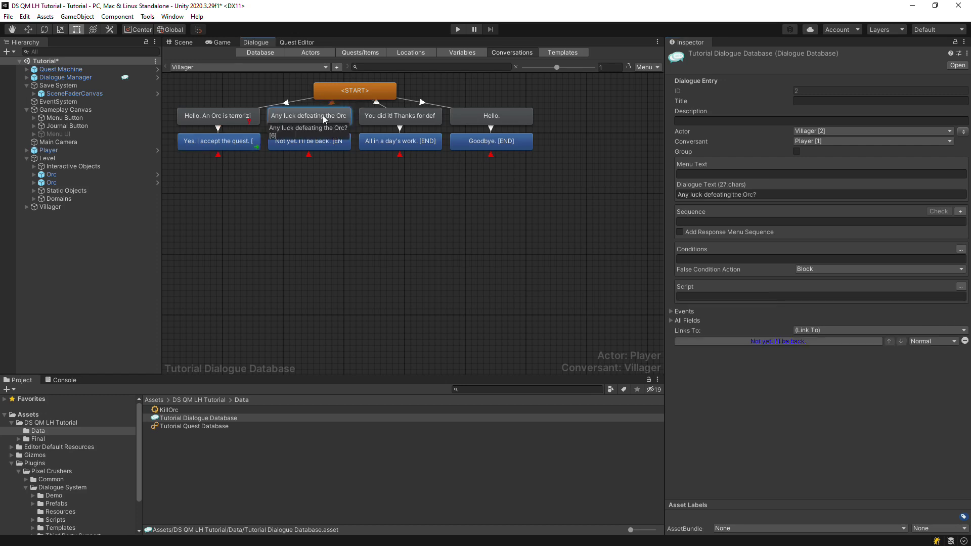
pyautogui.click(960, 249)
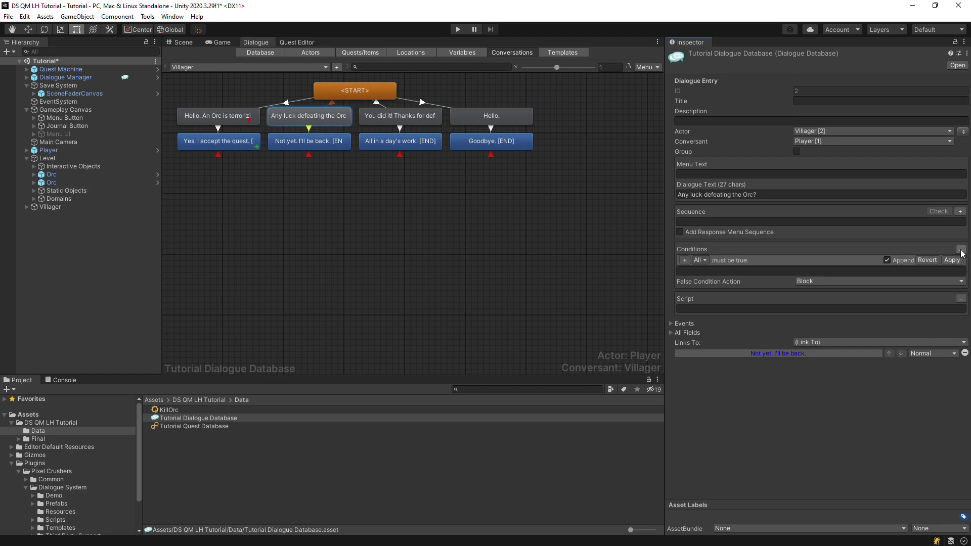
pyautogui.click(684, 260)
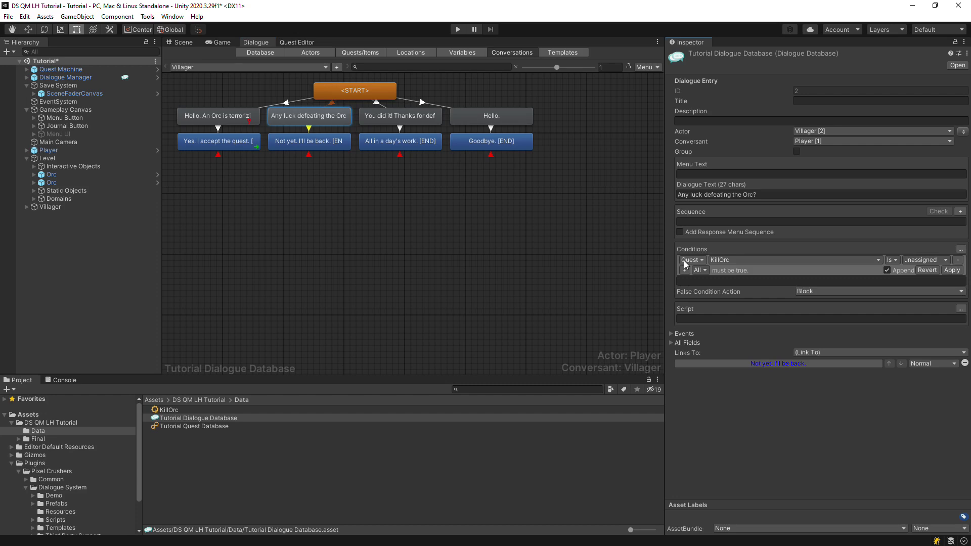
pyautogui.click(925, 260)
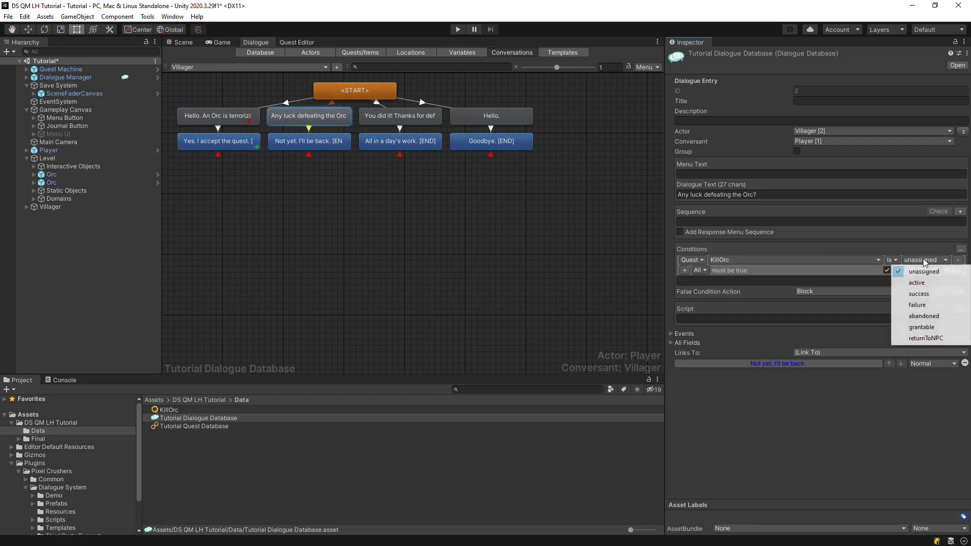
pyautogui.click(915, 283)
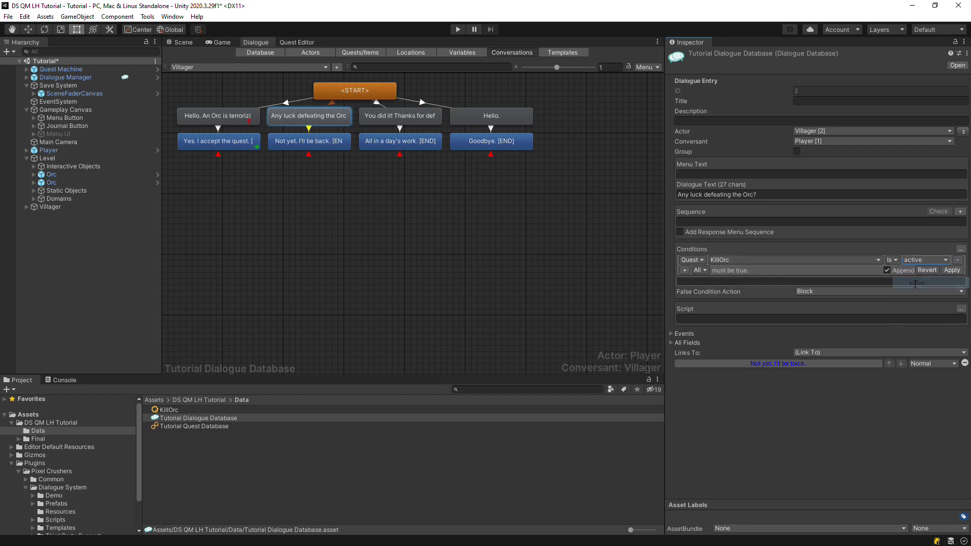
# Add a GetQuestNodeState condition requiring the KillOrc node to be 'active', and apply both.
pyautogui.click(686, 271)
pyautogui.click(693, 270)
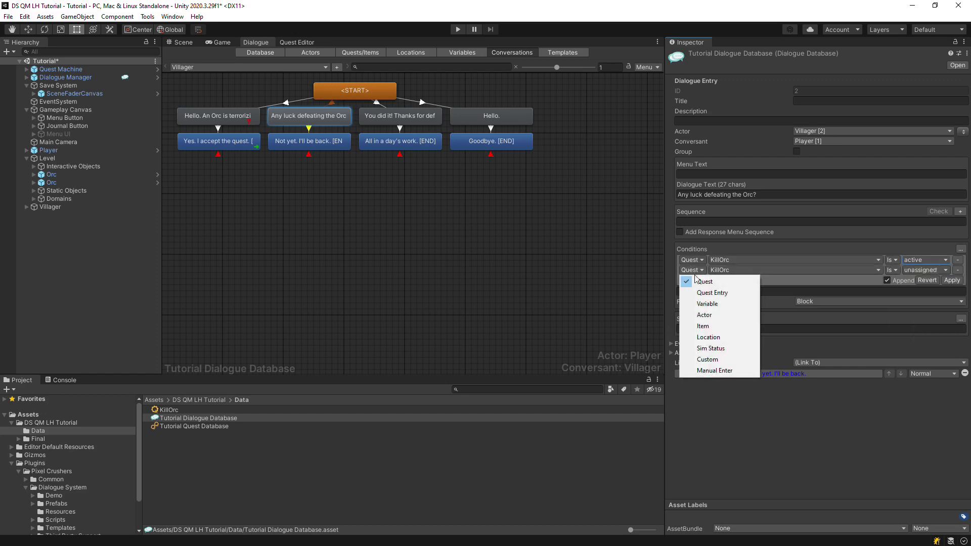
pyautogui.click(708, 360)
pyautogui.click(741, 271)
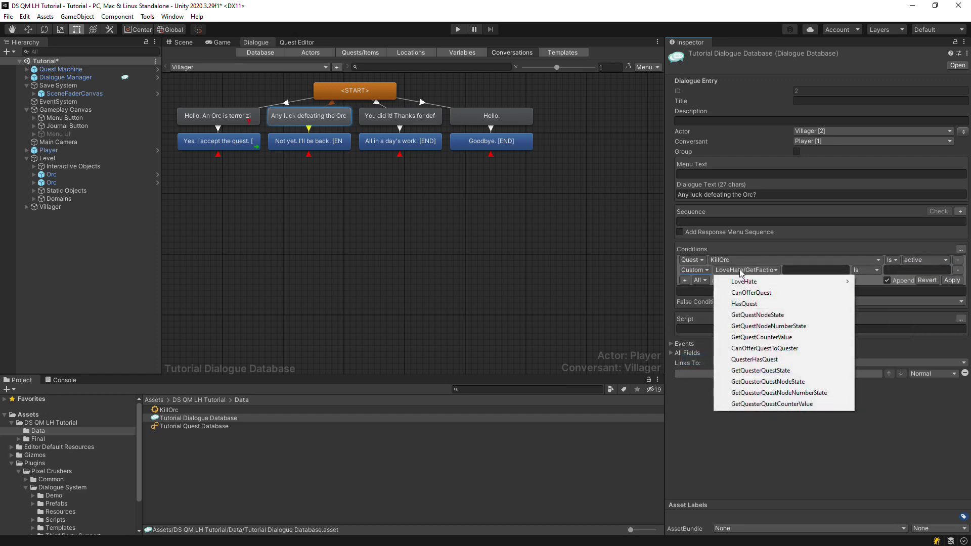
pyautogui.click(744, 316)
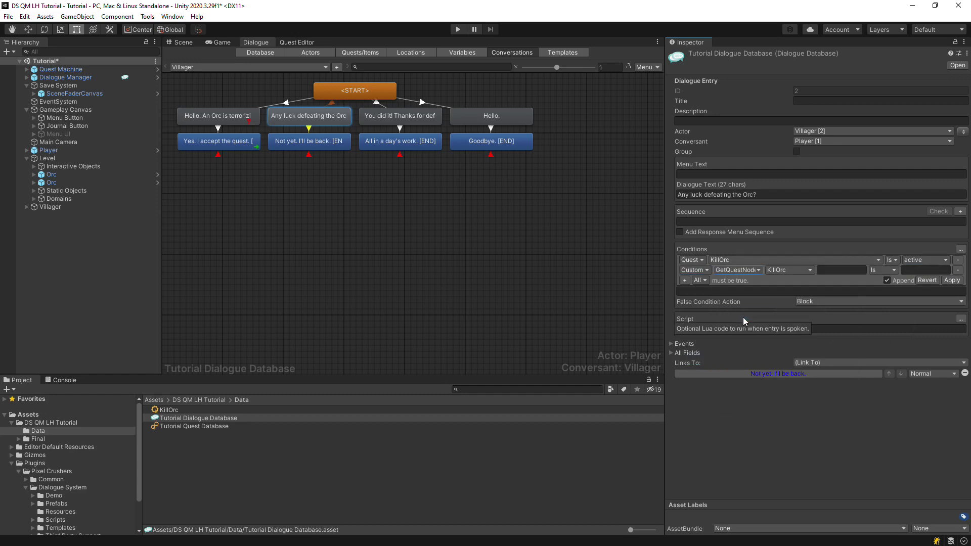
pyautogui.click(847, 271)
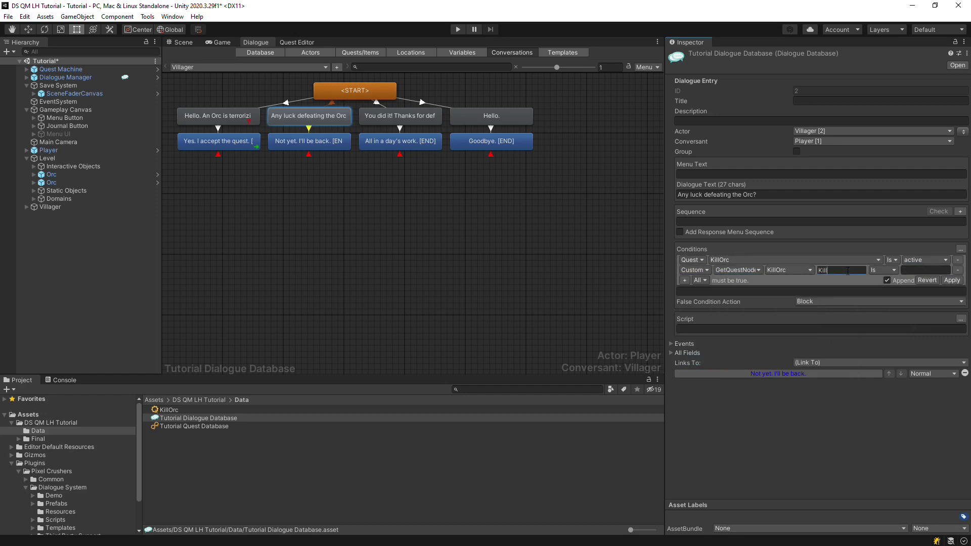
pyautogui.click(929, 270)
pyautogui.write('active')
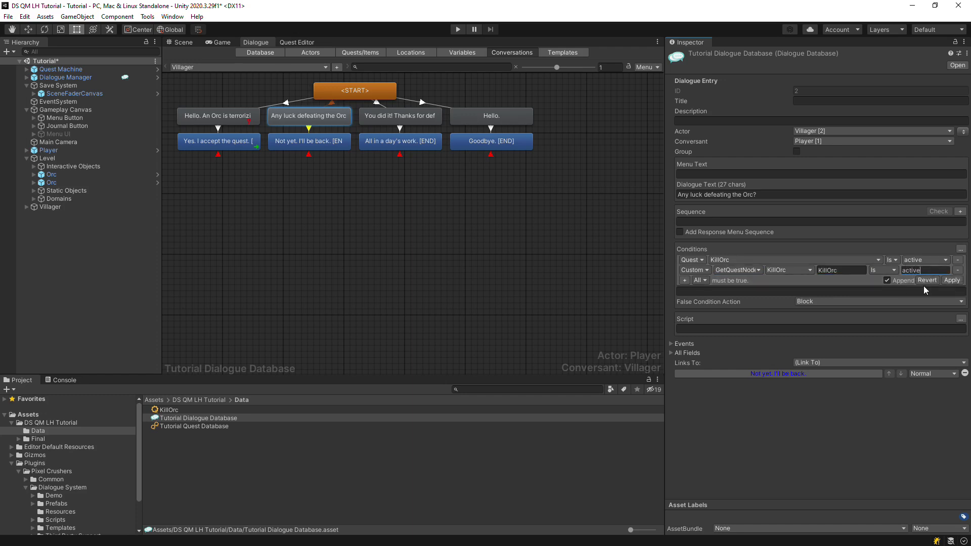
pyautogui.click(952, 281)
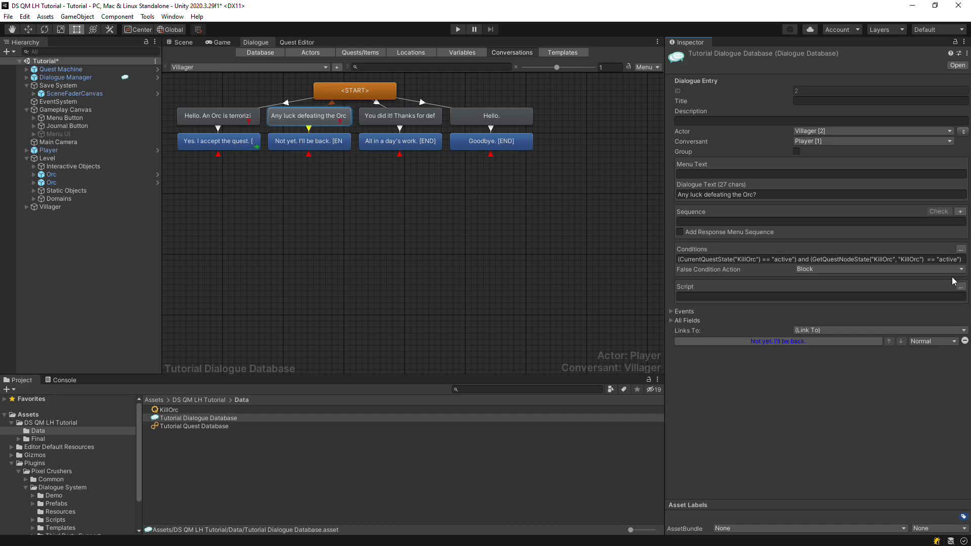
pyautogui.click(410, 117)
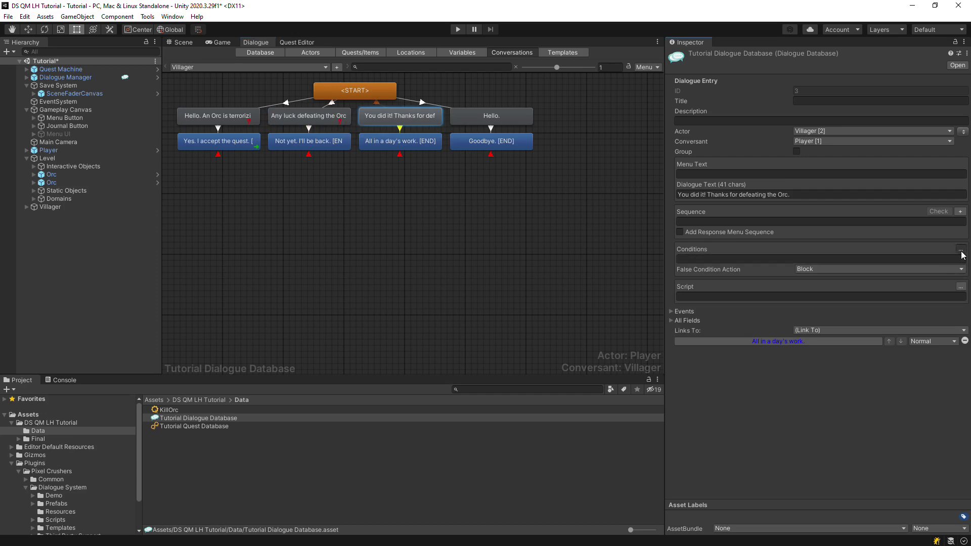
# Require the KillOrc quest to be active on the 'You did it!' line.
pyautogui.click(960, 249)
pyautogui.click(686, 261)
pyautogui.click(686, 263)
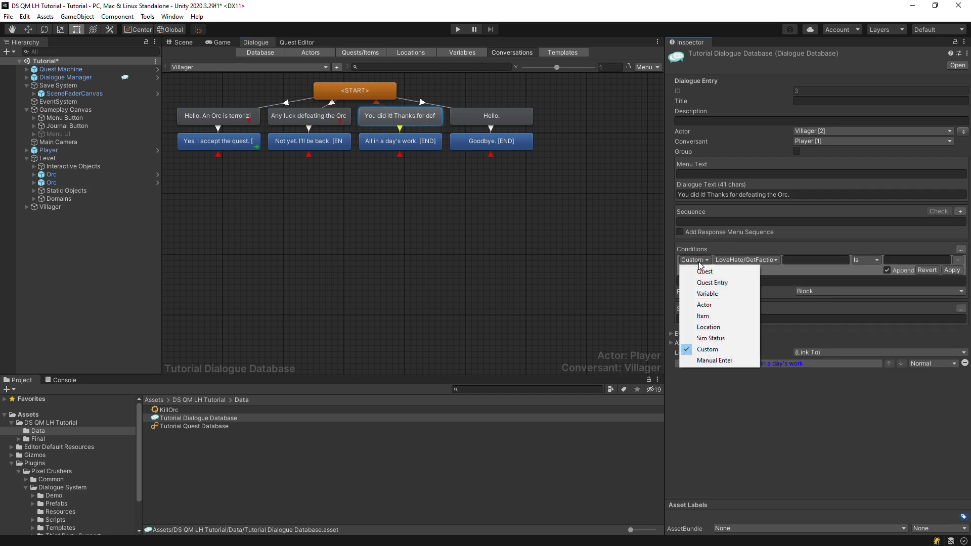
pyautogui.click(698, 274)
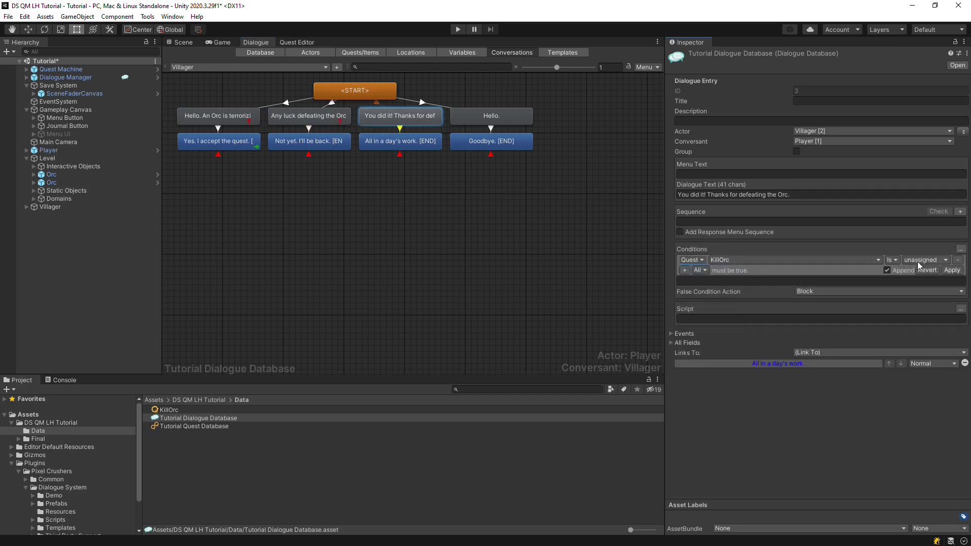
pyautogui.click(917, 262)
pyautogui.click(918, 280)
# Add a GetQuestNodeState condition requiring the KillOrc node at 'success', and apply both conditions.
pyautogui.click(685, 271)
pyautogui.click(691, 271)
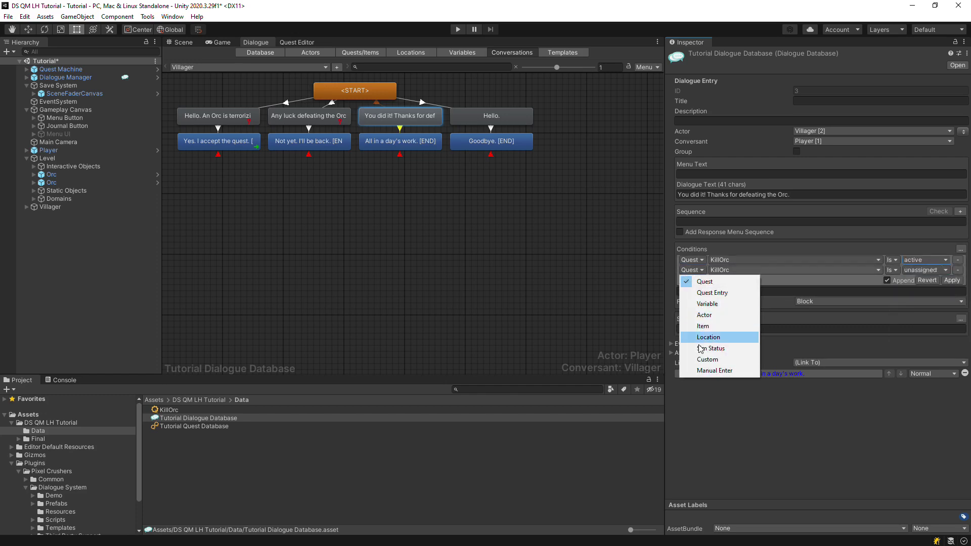
pyautogui.click(705, 361)
pyautogui.click(743, 271)
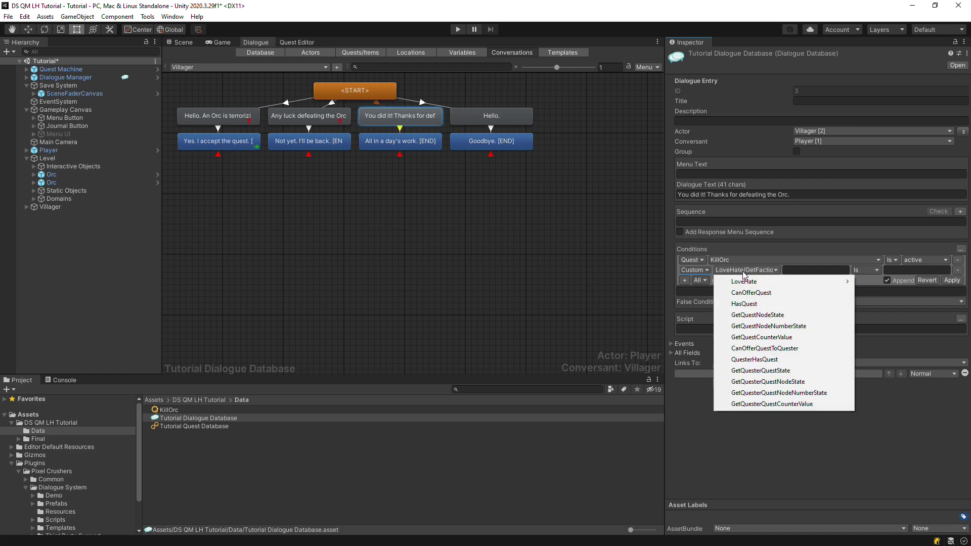
pyautogui.click(757, 315)
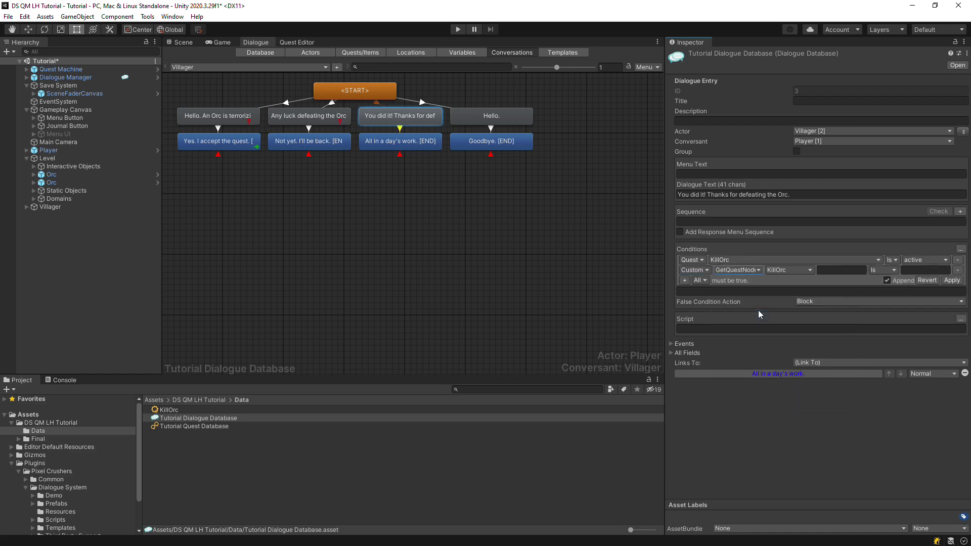
pyautogui.click(842, 270)
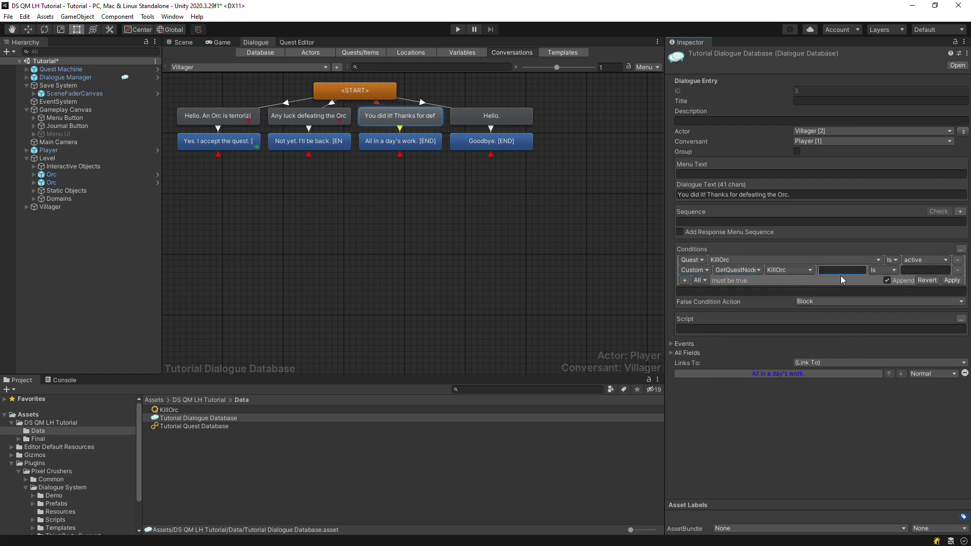
pyautogui.write('KillOrc')
pyautogui.press('Tab')
pyautogui.click(952, 280)
# Give the 'All in a day's work.' reply a script setting the KillOrc quest to success.
pyautogui.click(395, 144)
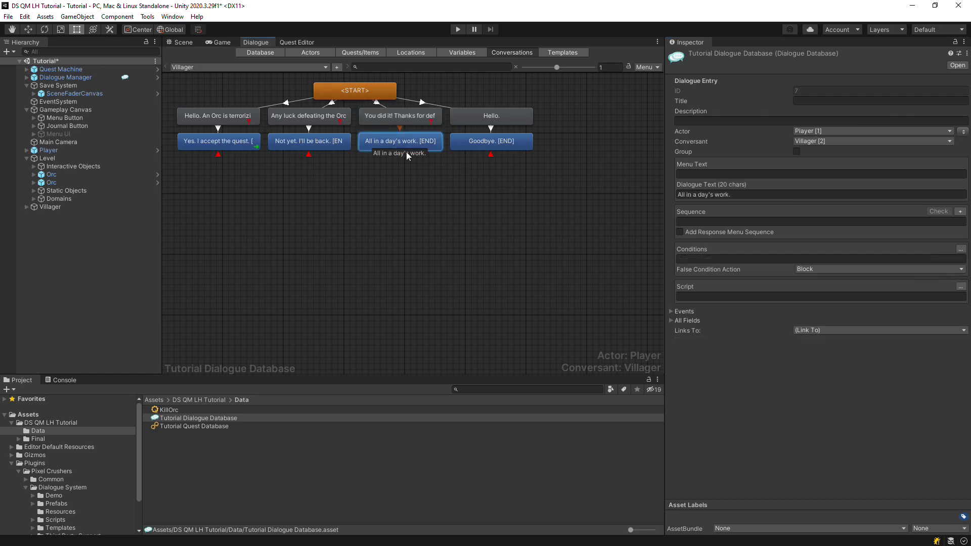
pyautogui.click(960, 287)
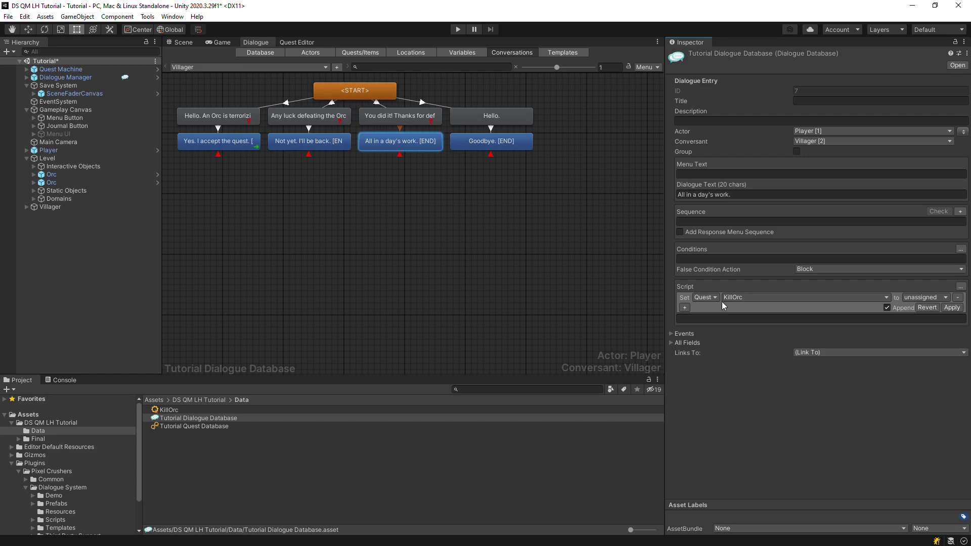
pyautogui.click(924, 298)
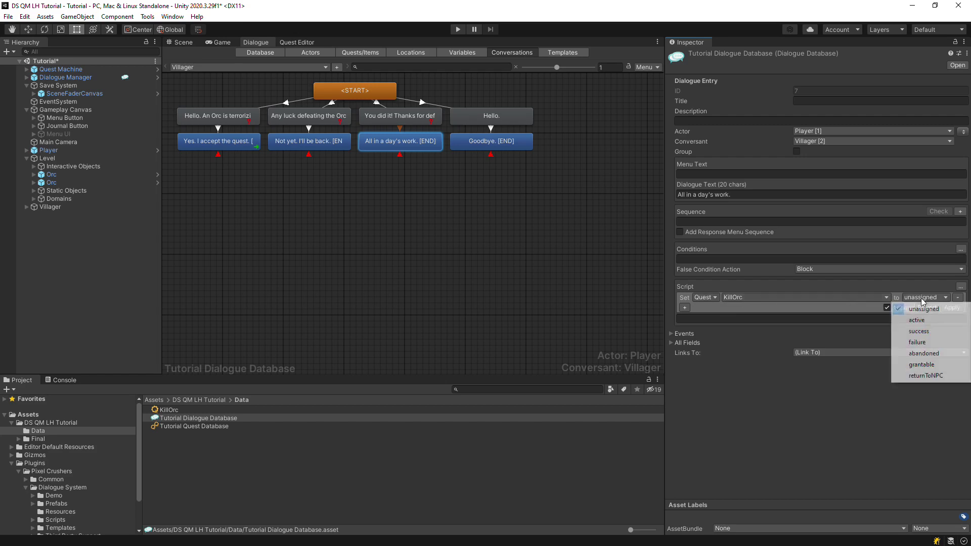
pyautogui.click(922, 334)
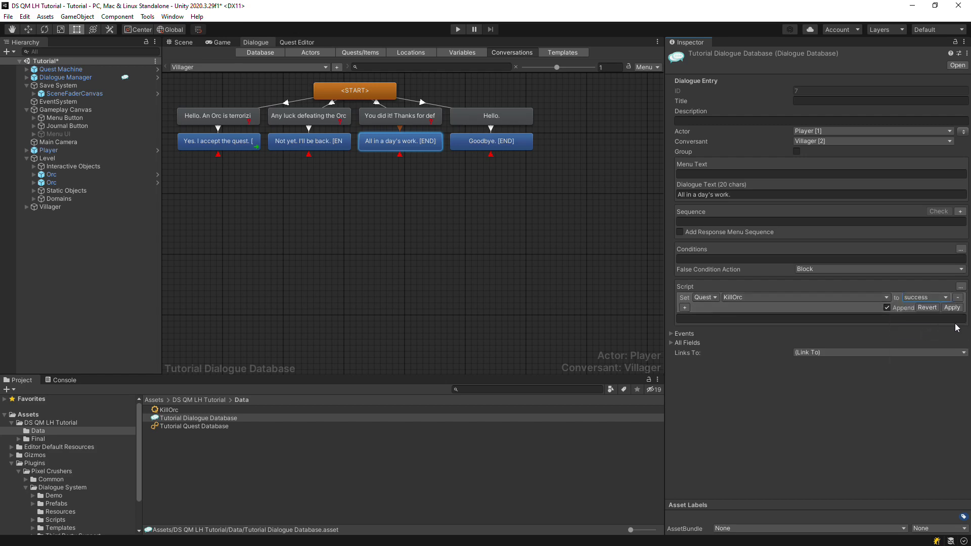
pyautogui.click(952, 308)
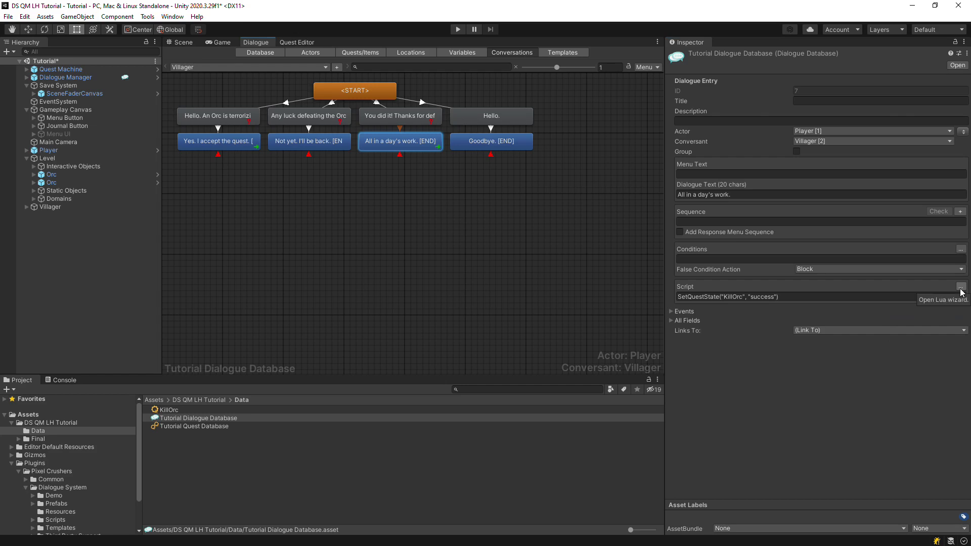
# Add SetQuestNodeState("KillOrc", "Return", "success") to the same reply's script.
pyautogui.click(960, 288)
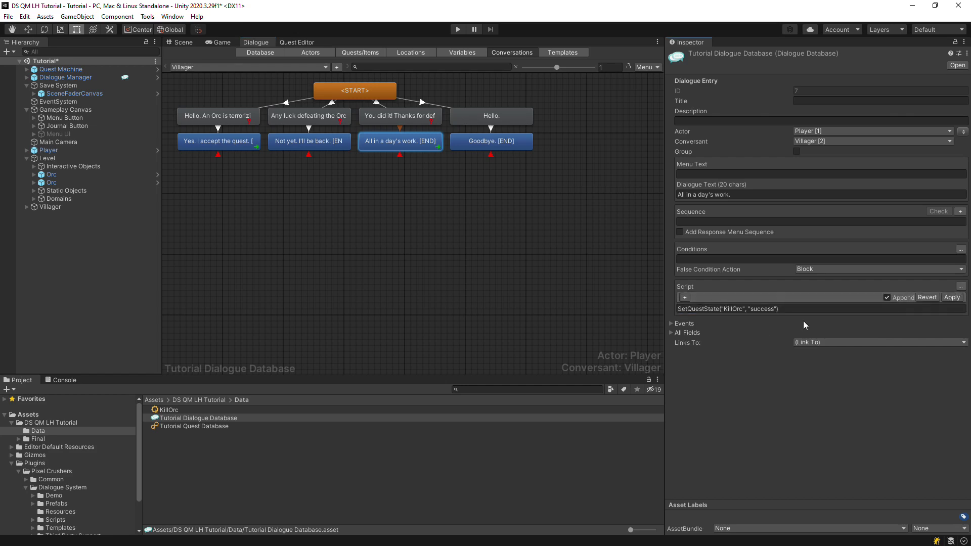
pyautogui.click(686, 298)
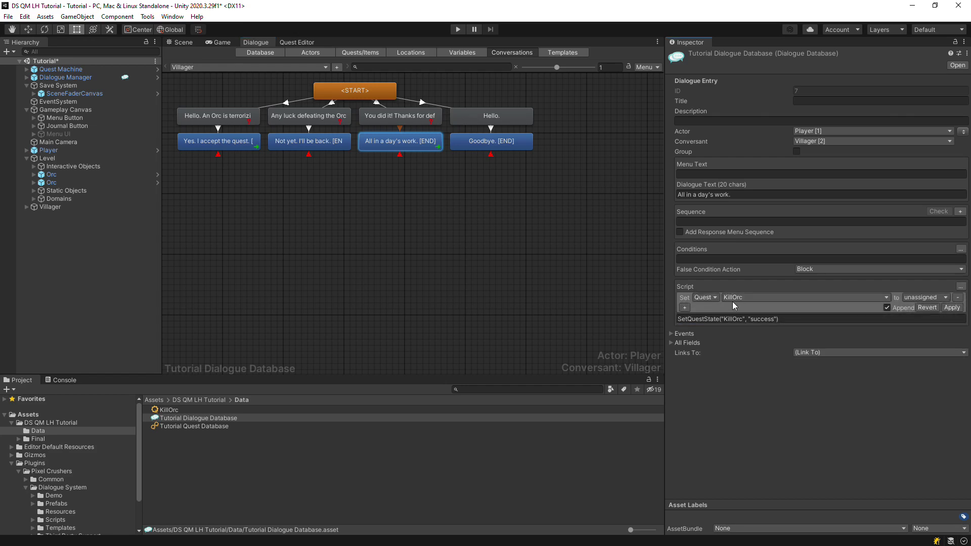
pyautogui.click(704, 297)
pyautogui.click(729, 398)
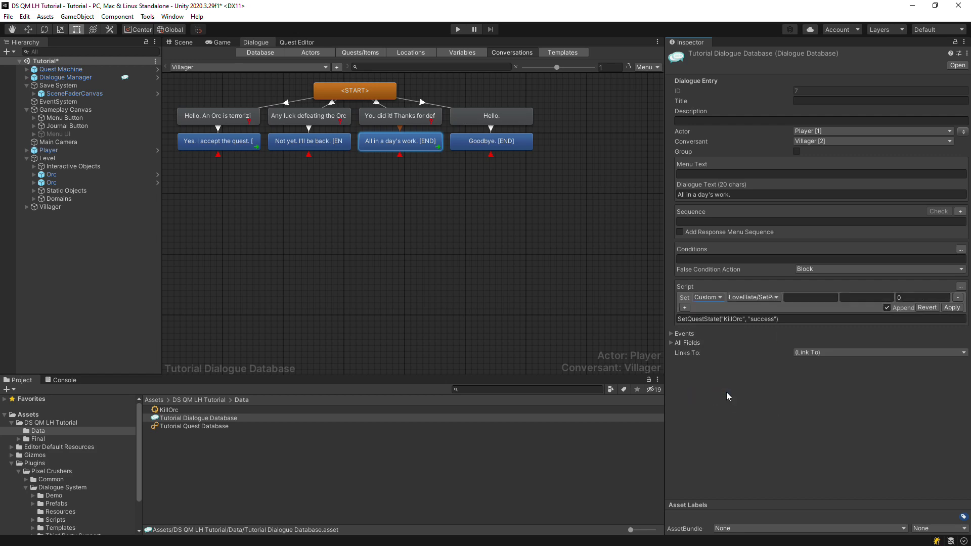
pyautogui.click(748, 297)
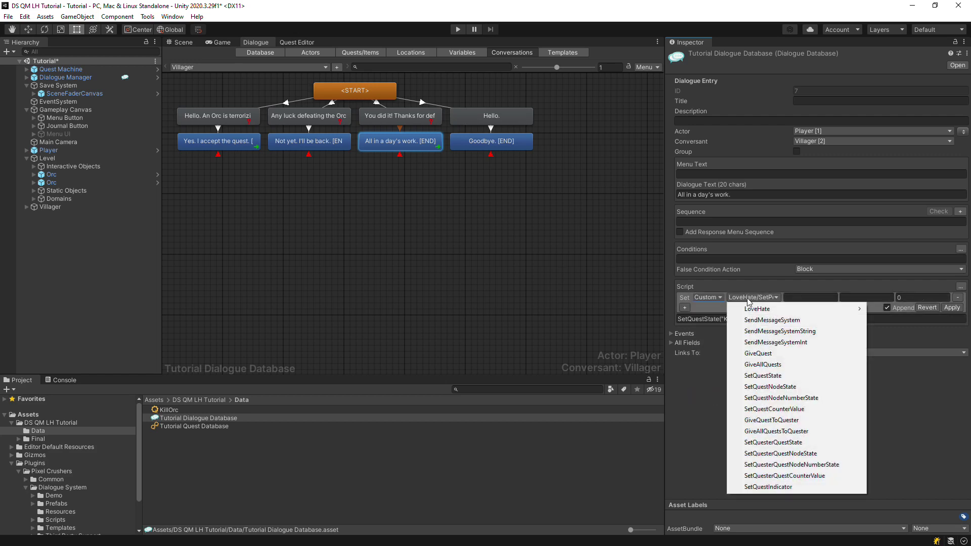
pyautogui.click(770, 386)
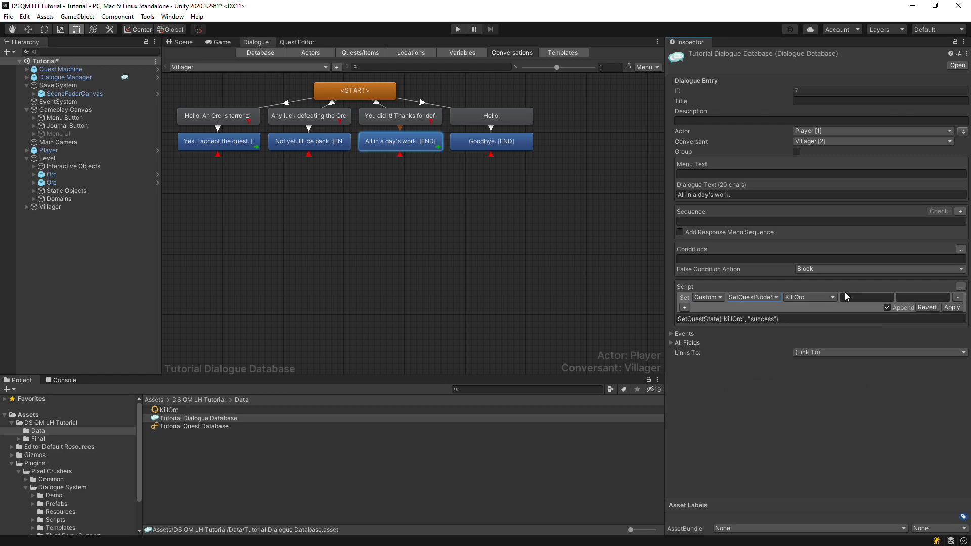
pyautogui.click(850, 298)
pyautogui.click(914, 297)
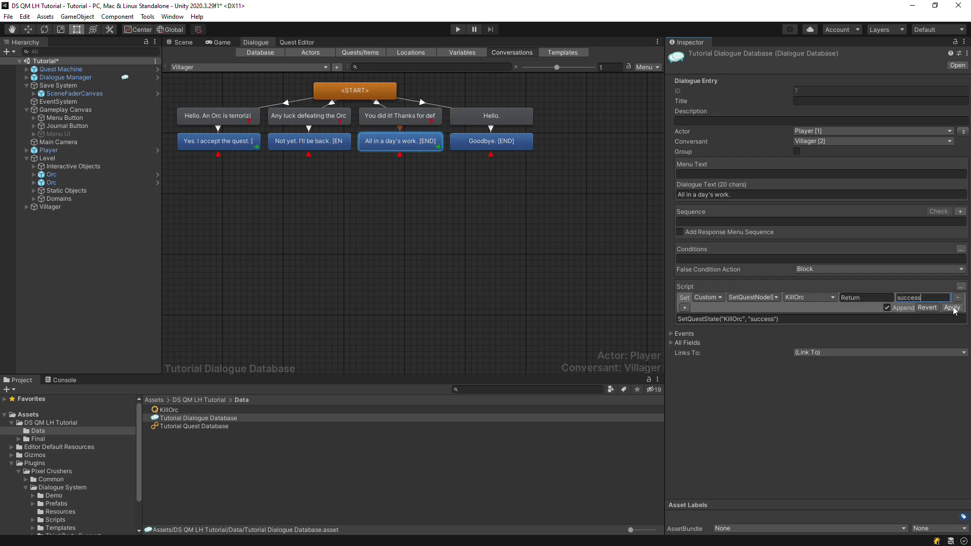
pyautogui.click(952, 307)
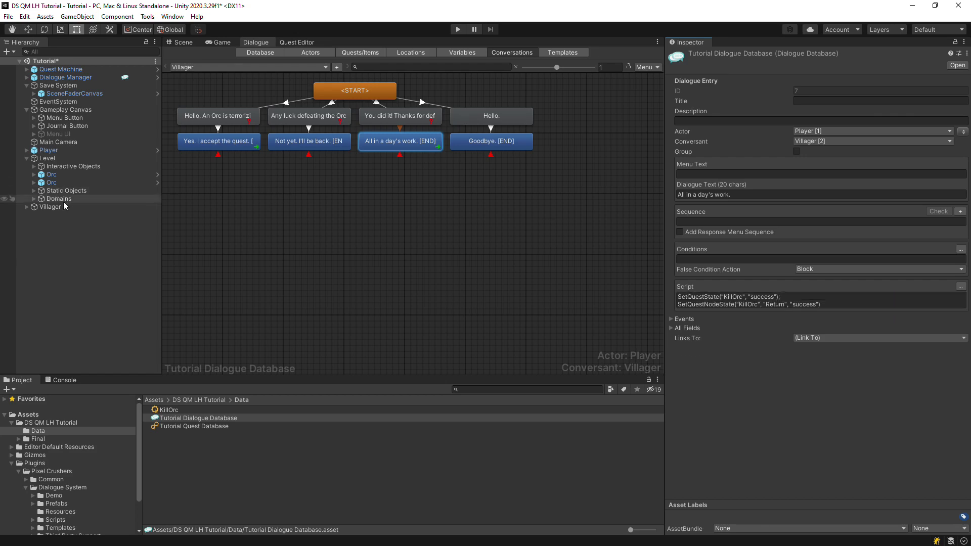
# Add KillOrc to the Villager's Quest Giver list and dock the Quest Editor beside Project.
pyautogui.click(45, 207)
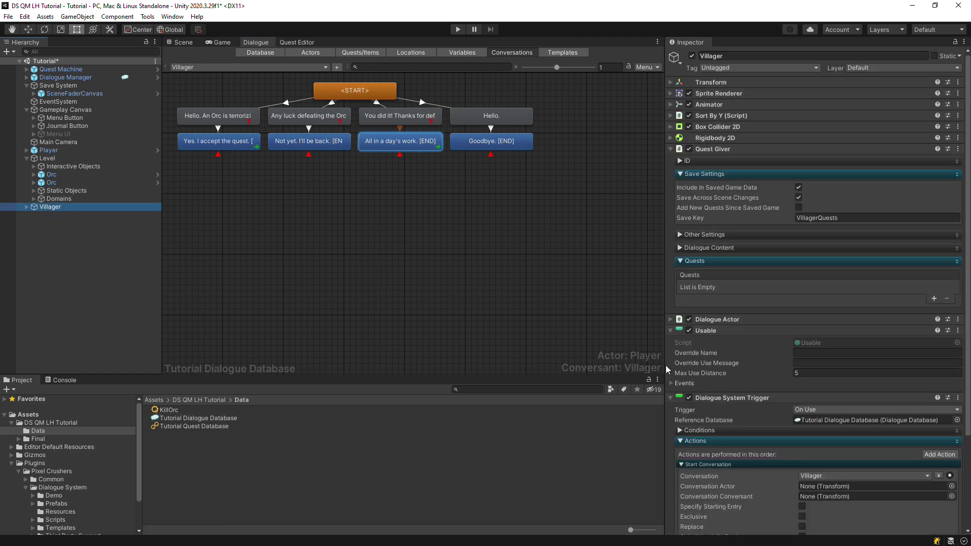
pyautogui.click(934, 299)
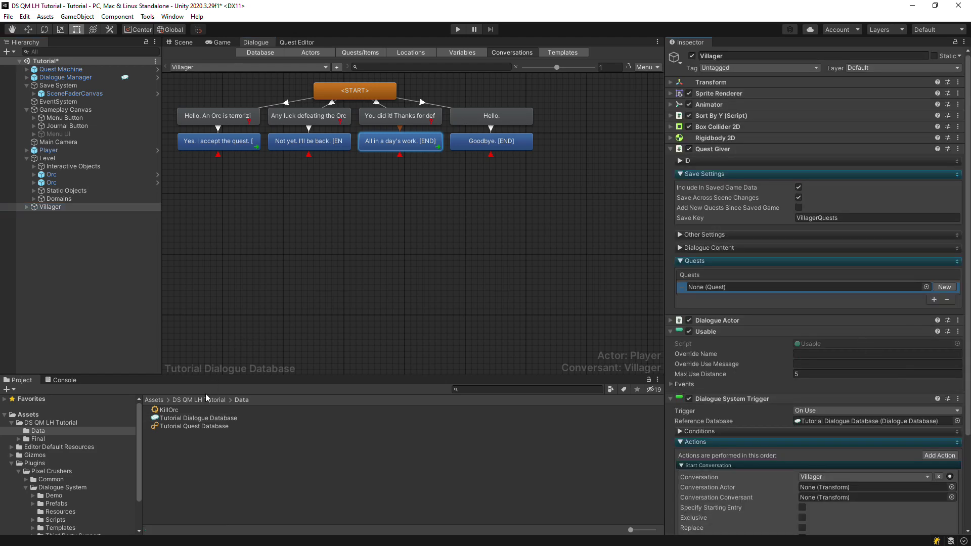
pyautogui.moveTo(169, 409); pyautogui.dragTo(804, 287)
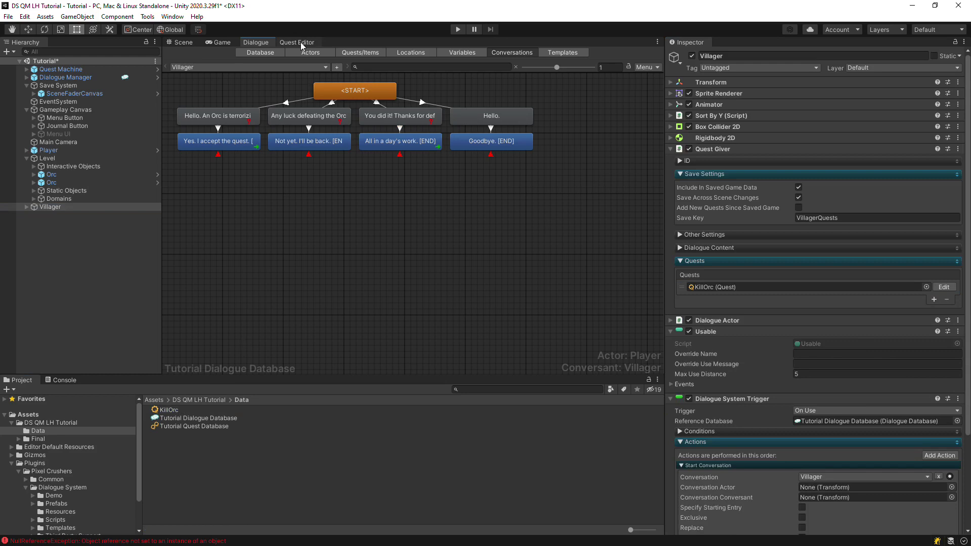
pyautogui.moveTo(291, 43); pyautogui.dragTo(601, 460)
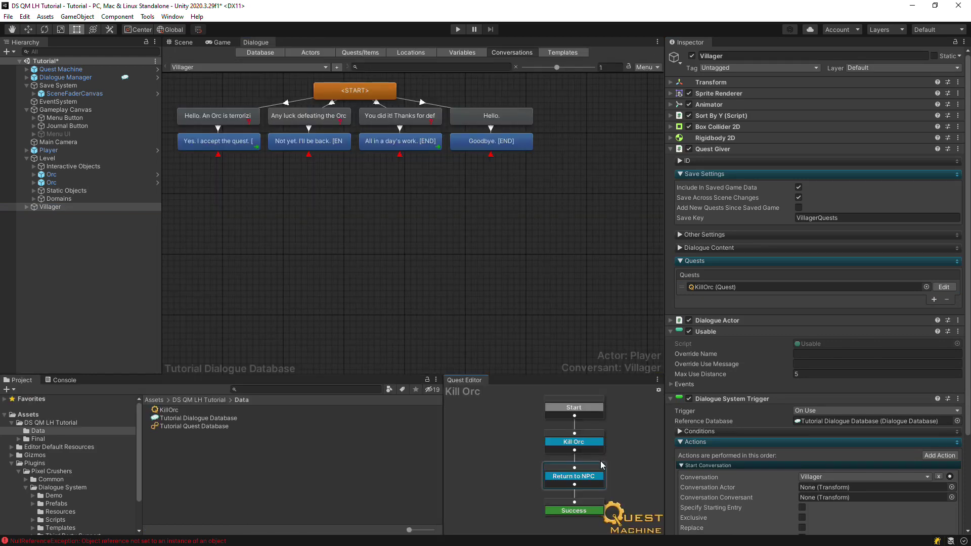
pyautogui.click(57, 151)
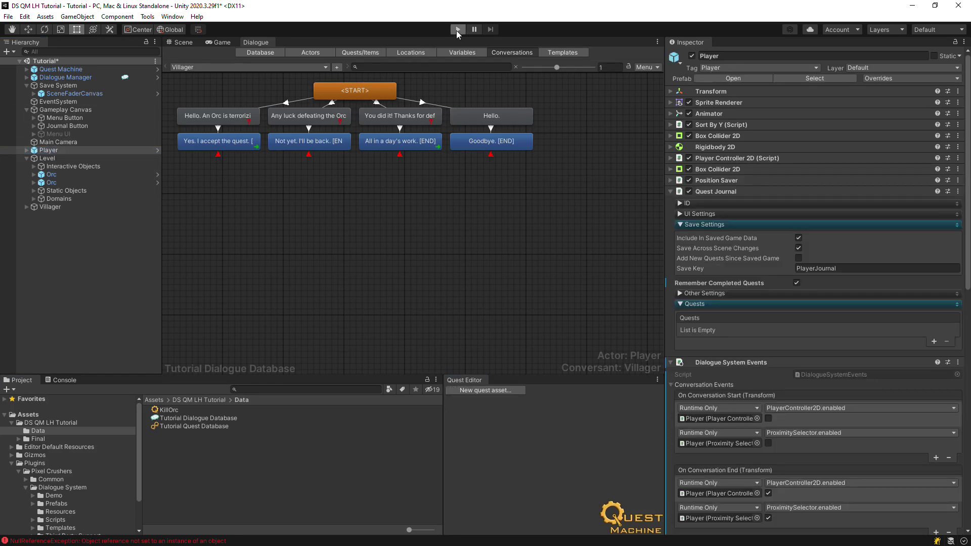
# Start a playtest, walk to the Villager and accept the Kill Orc quest.
pyautogui.click(456, 32)
pyautogui.press('Left')
pyautogui.press('Up')
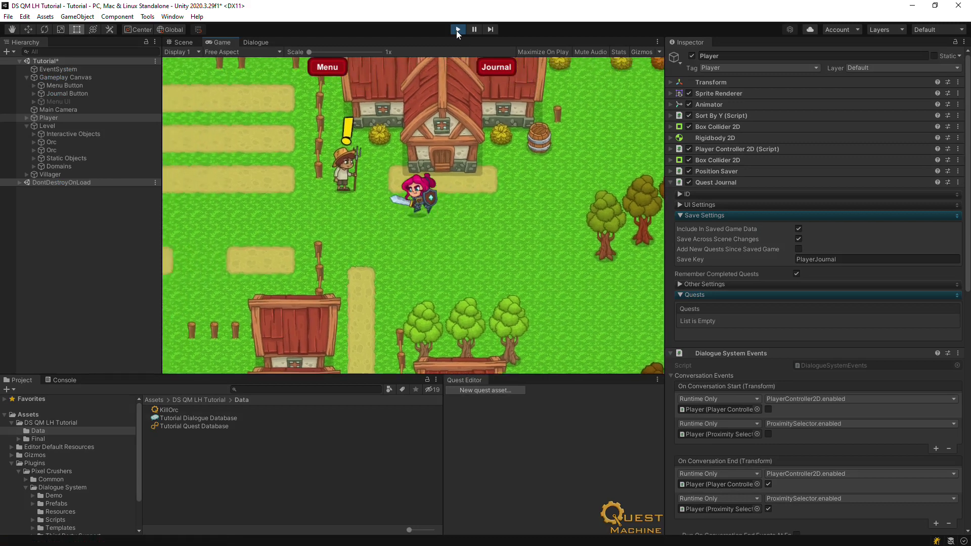
pyautogui.press('space')
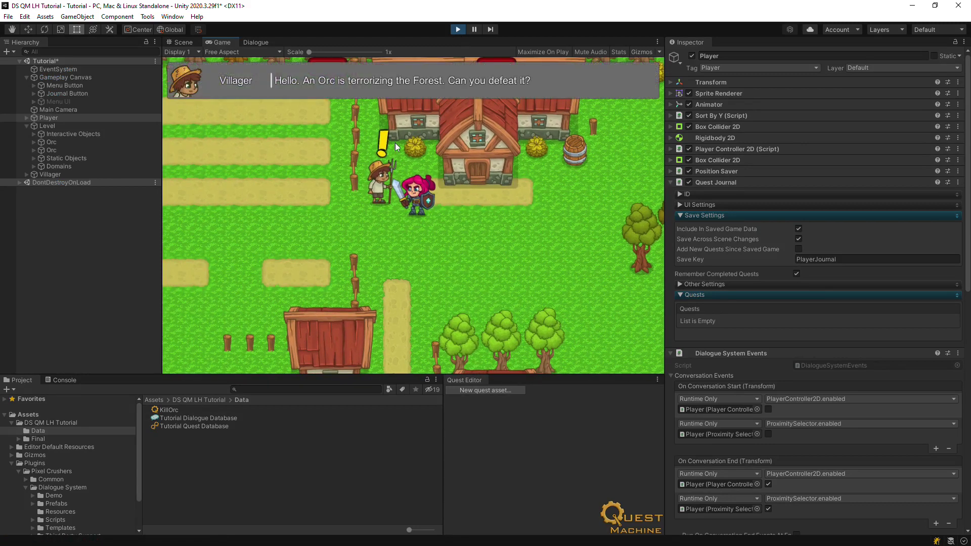
pyautogui.click(398, 242)
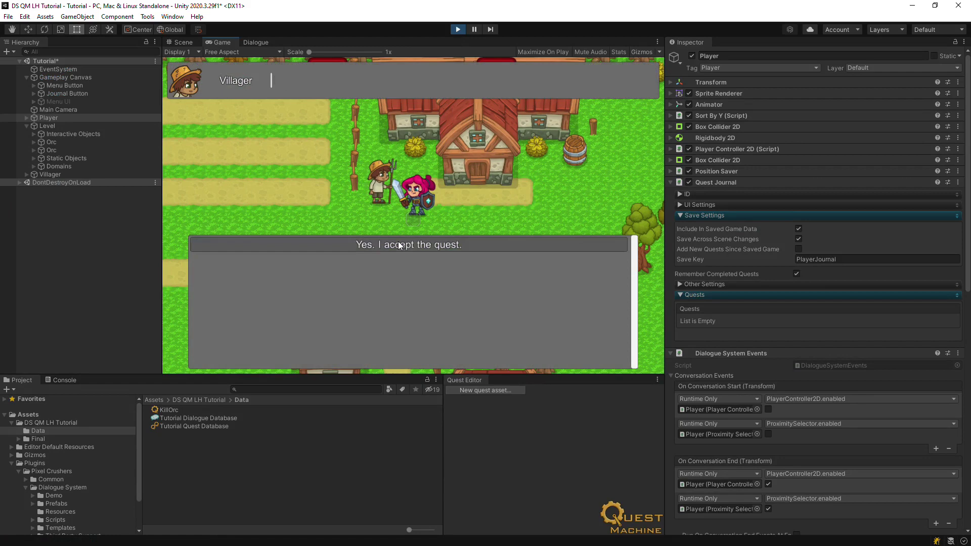
# Defeat an orc in the forest, return to the Villager and answer 'All in a day's work.'.
pyautogui.press('Down')
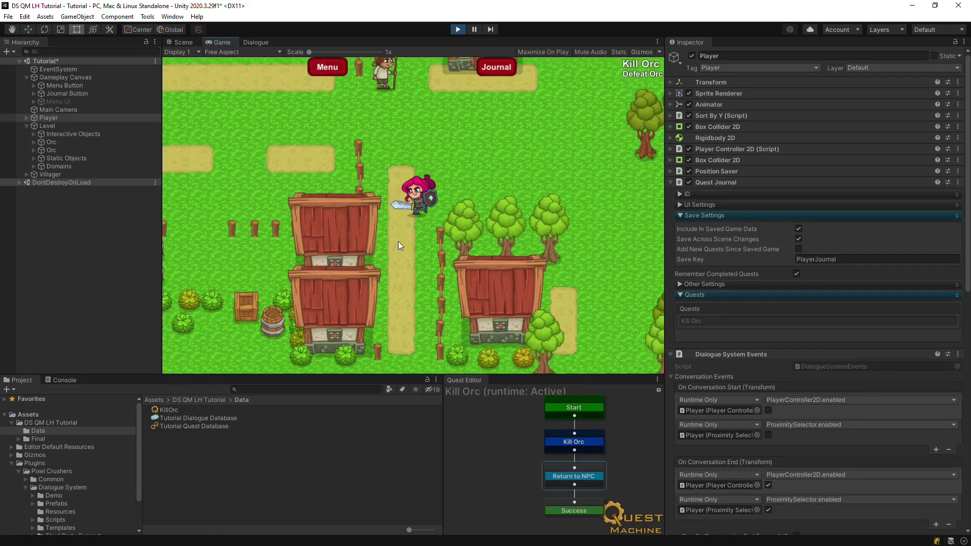
pyautogui.press('Down')
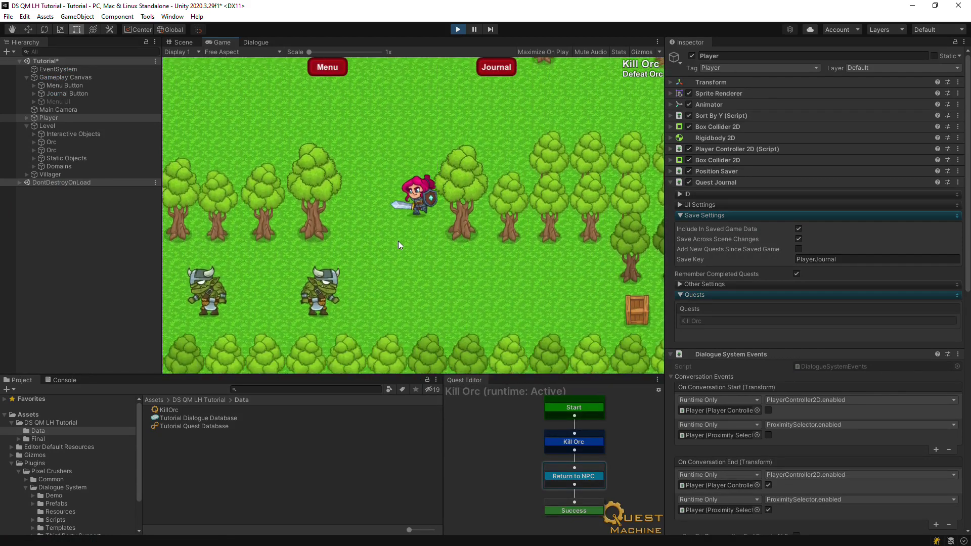
pyautogui.press('Up')
pyautogui.press('Right')
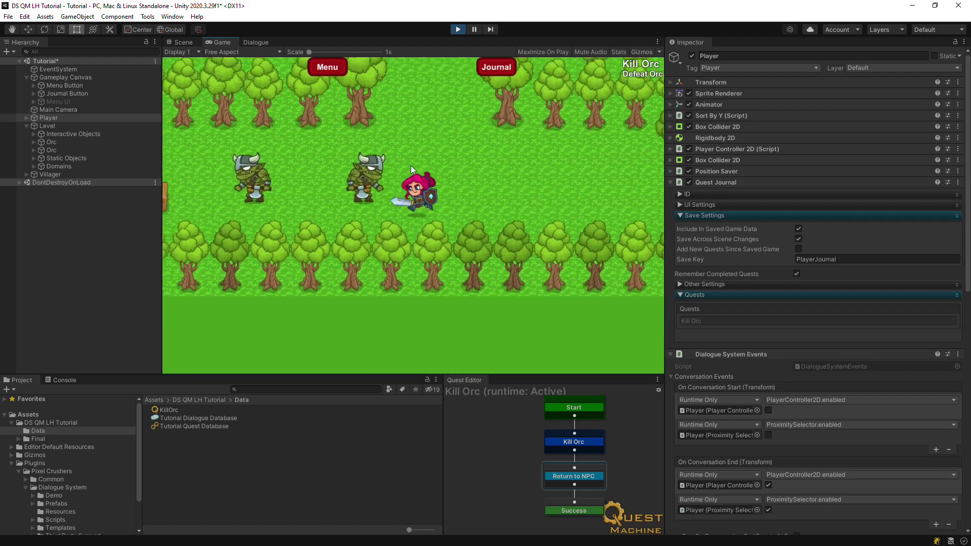
pyautogui.click(365, 172)
pyautogui.press('Up')
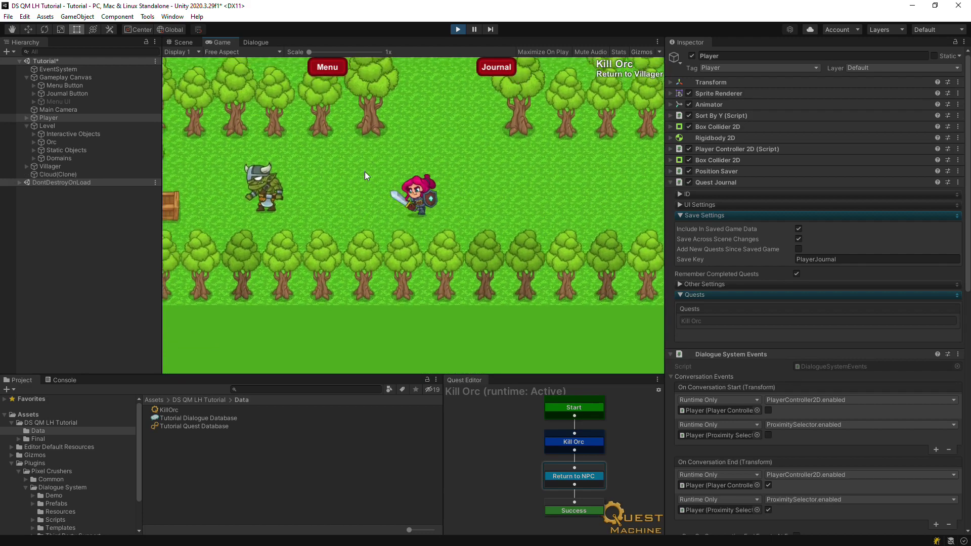
pyautogui.press('Up')
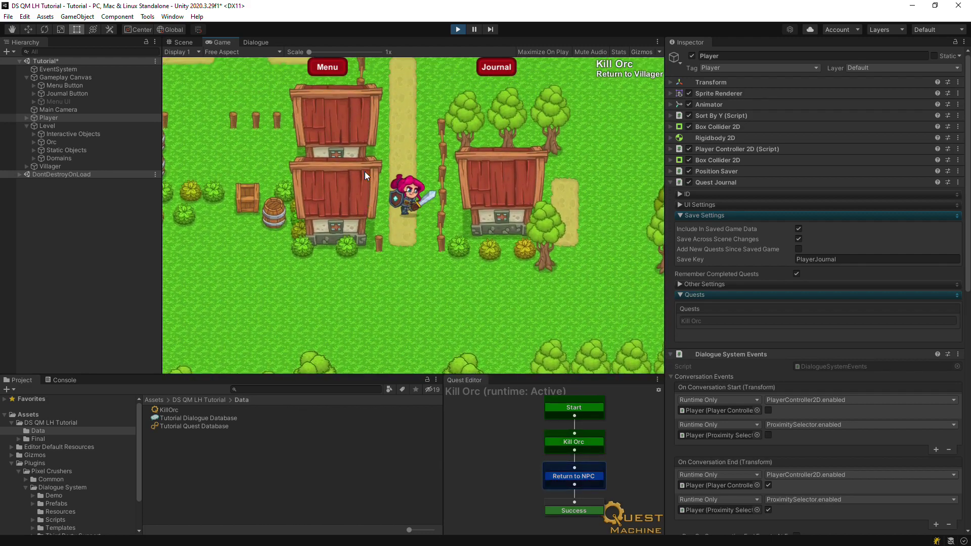
pyautogui.press('Up')
pyautogui.press('Left')
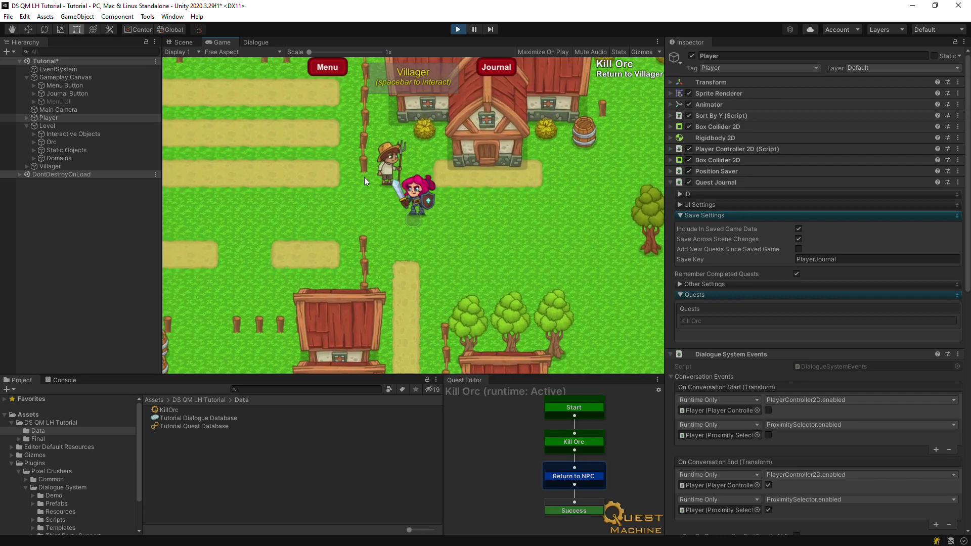
pyautogui.press('space')
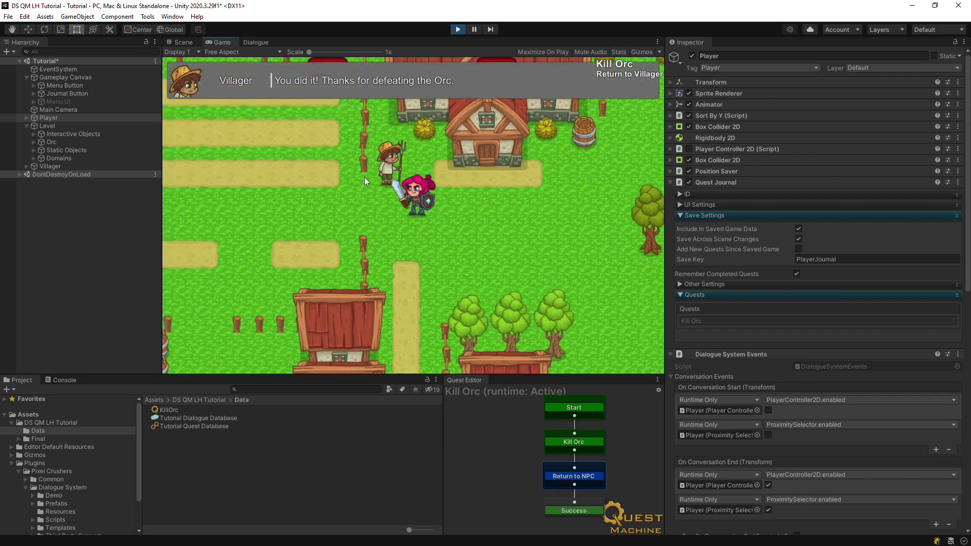
pyautogui.click(366, 245)
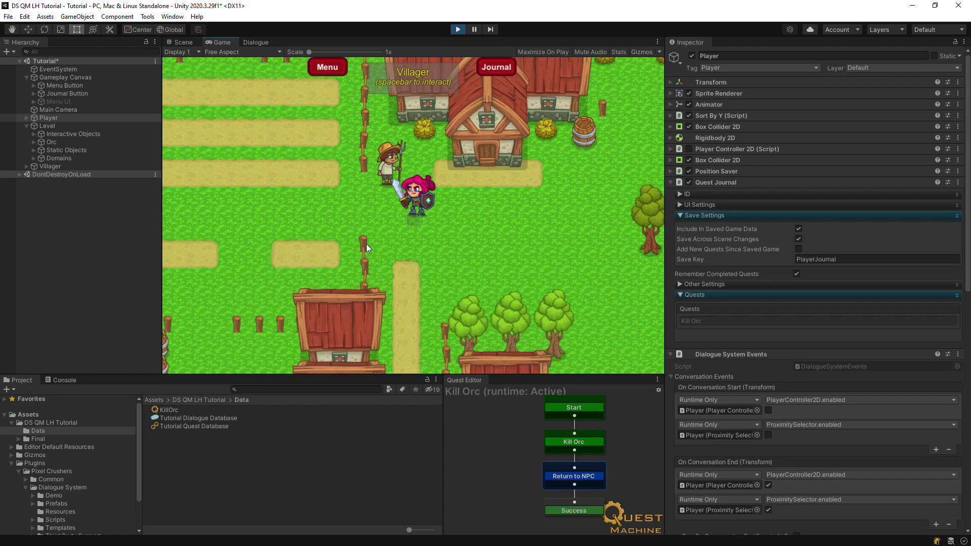
# Stop and restart the playtest, then accept the Kill Orc quest from the Villager again.
pyautogui.click(458, 30)
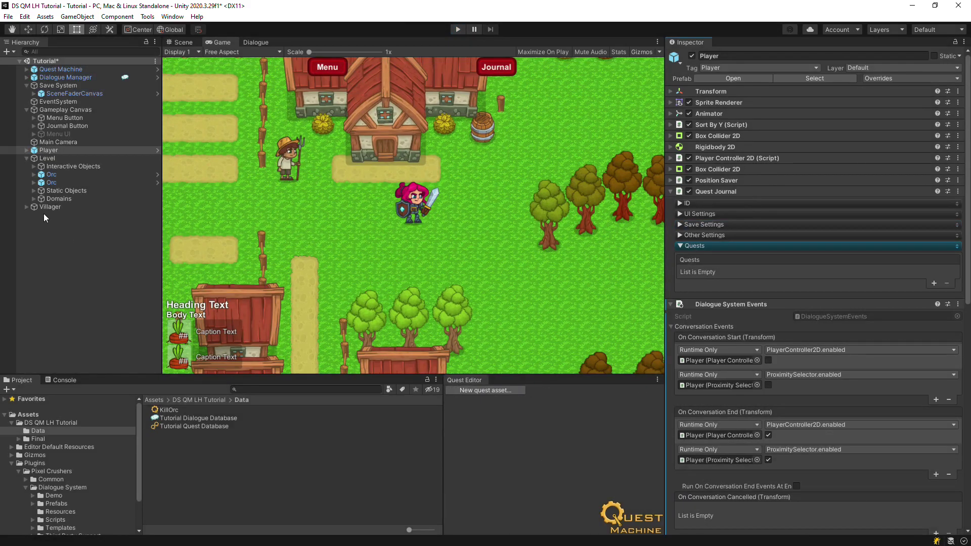
pyautogui.click(50, 207)
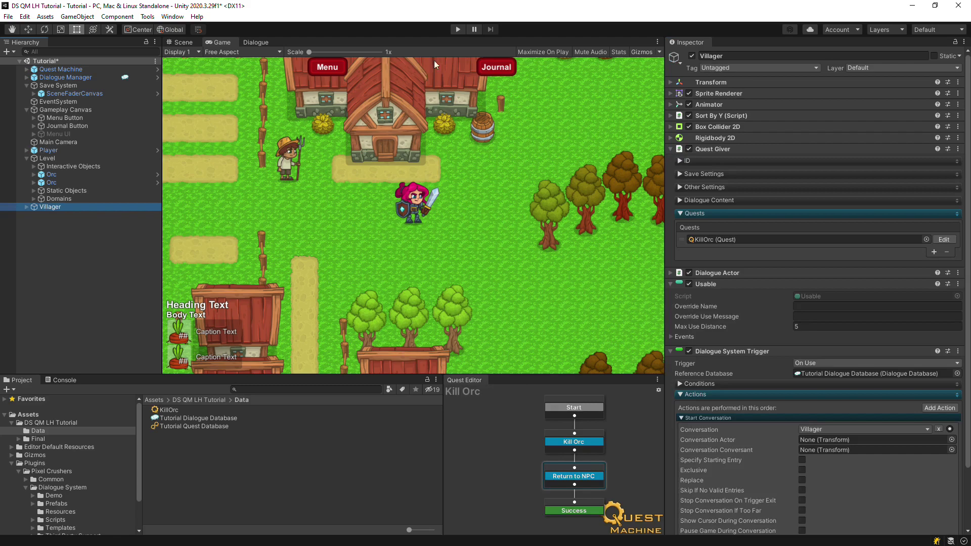
pyautogui.click(460, 30)
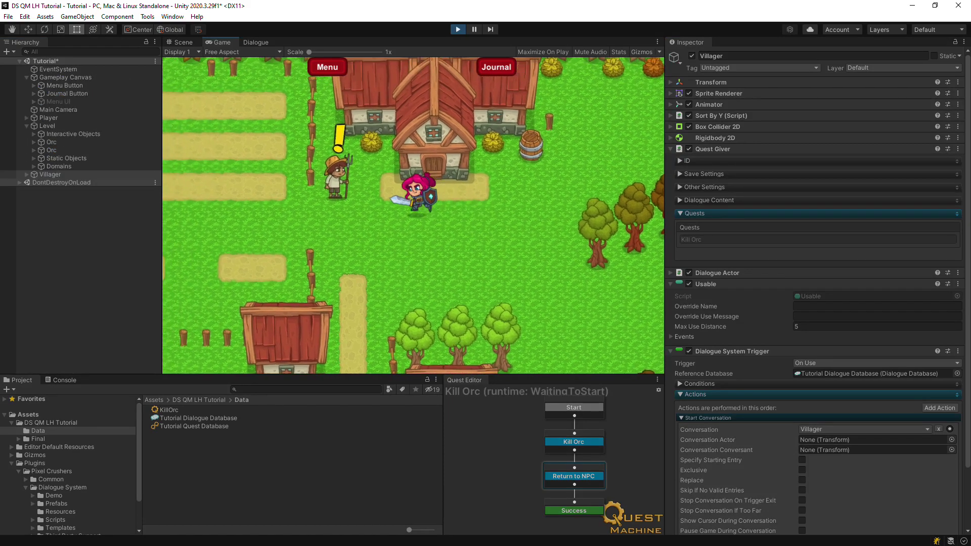
pyautogui.press('Left')
pyautogui.press('space')
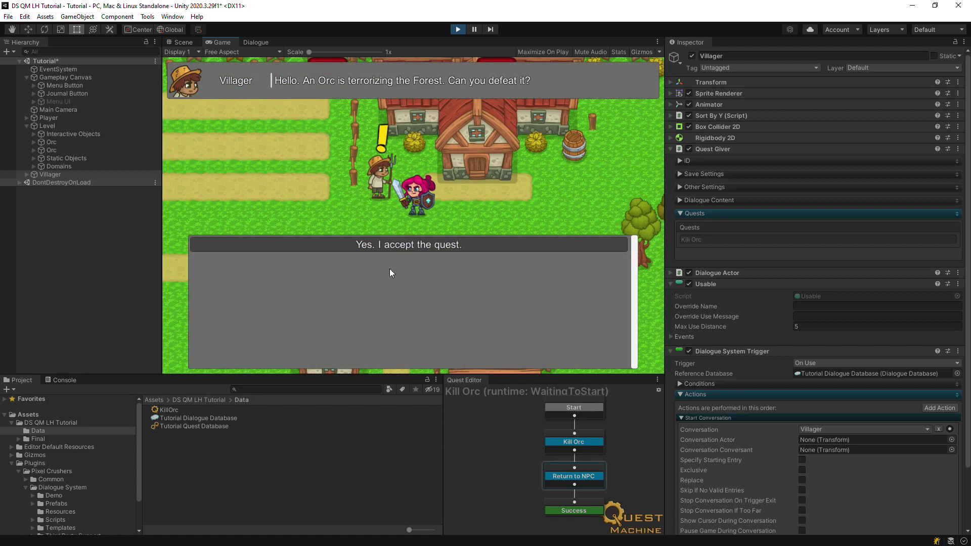
pyautogui.click(381, 248)
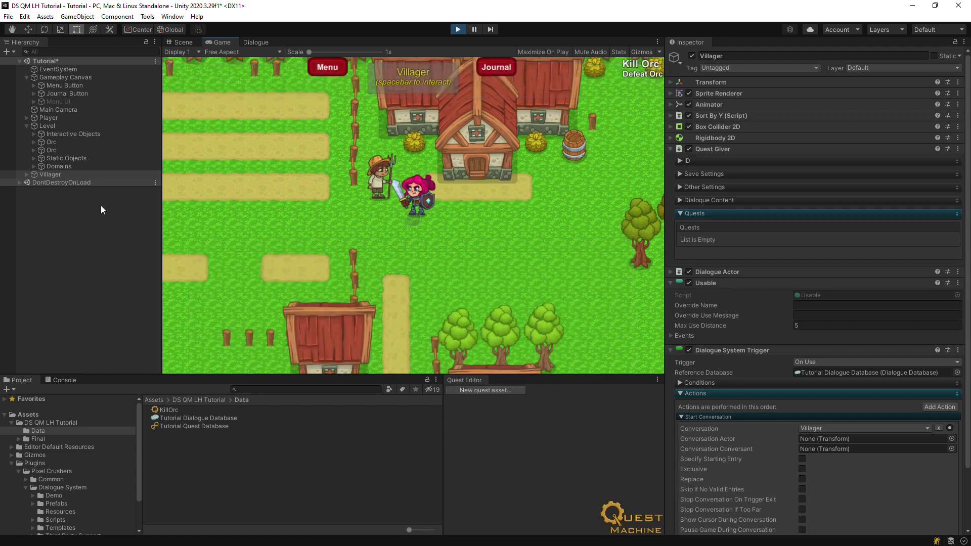
# Check the Player's quest journal, then walk to the forest and defeat an orc.
pyautogui.click(44, 117)
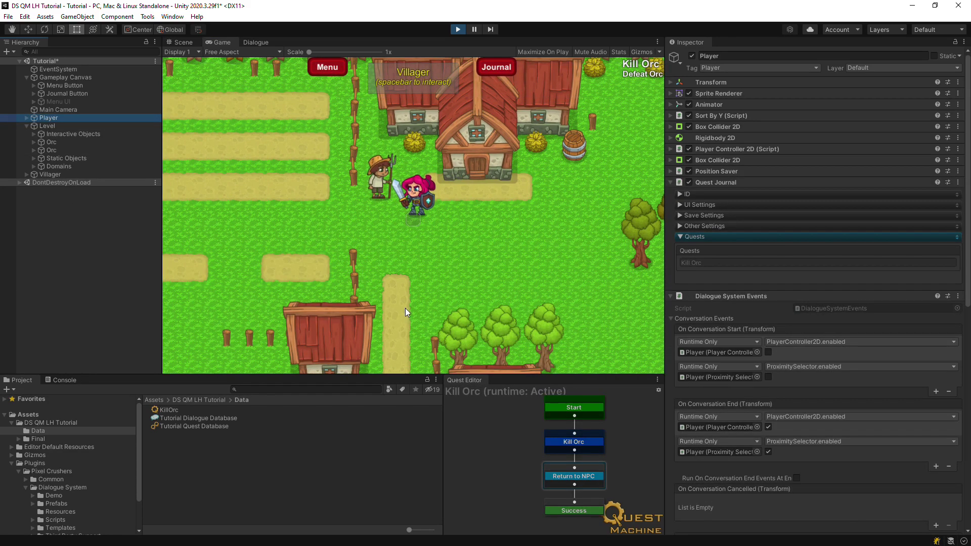
pyautogui.click(457, 306)
pyautogui.press('Down')
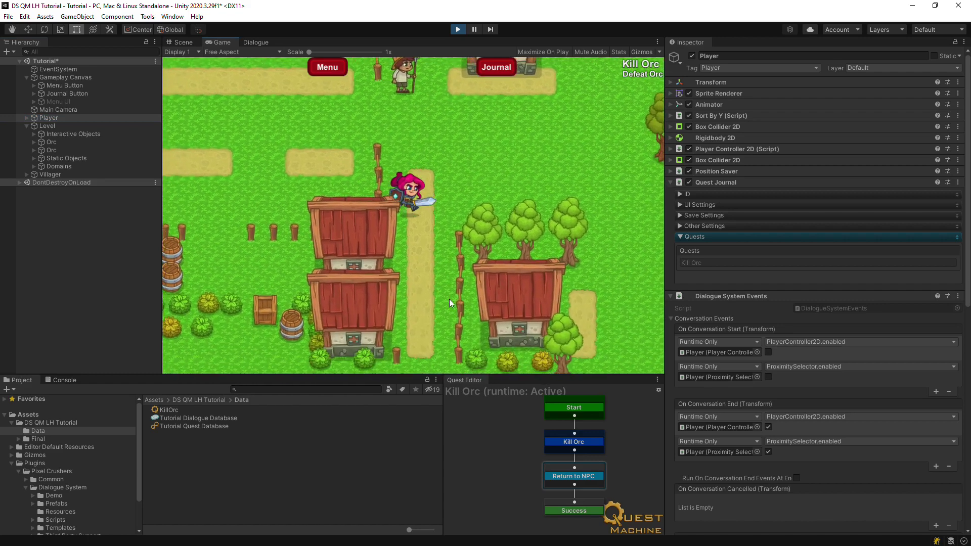
pyautogui.press('Down')
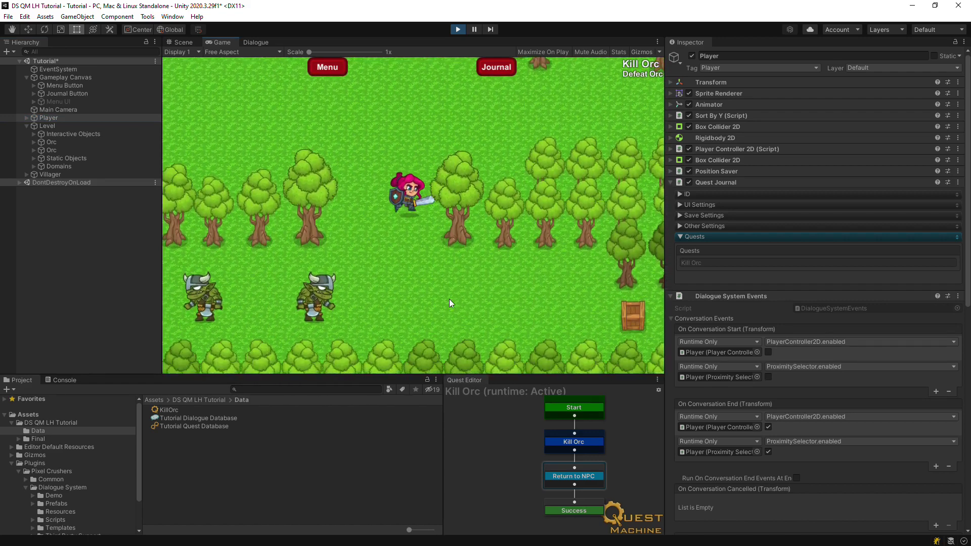
pyautogui.press('Down')
pyautogui.press('Left')
pyautogui.press('space')
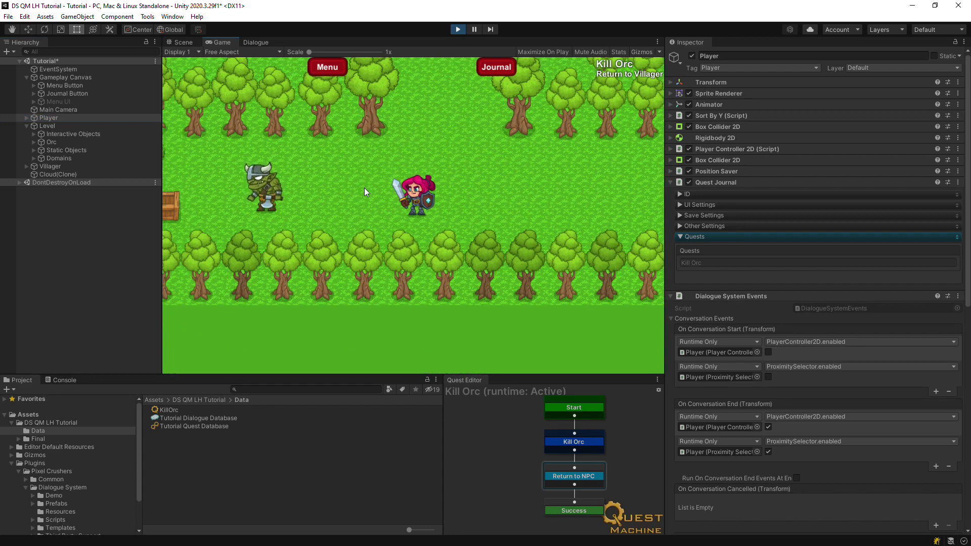
pyautogui.press('Up')
pyautogui.press('Up')
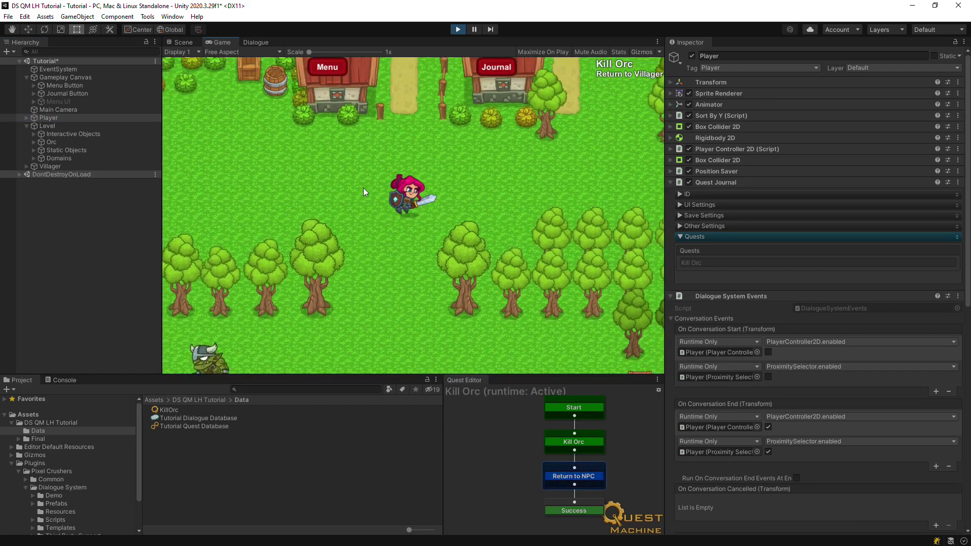
pyautogui.press('Up')
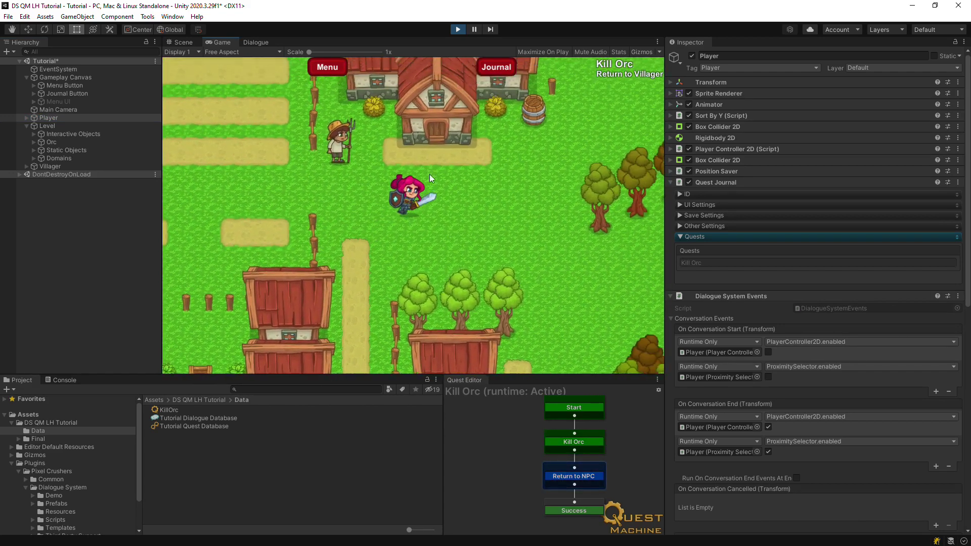
# Review Kill Orc in the journal, report 'All in a day's work.', talk again, then stop.
pyautogui.click(484, 64)
pyautogui.click(231, 159)
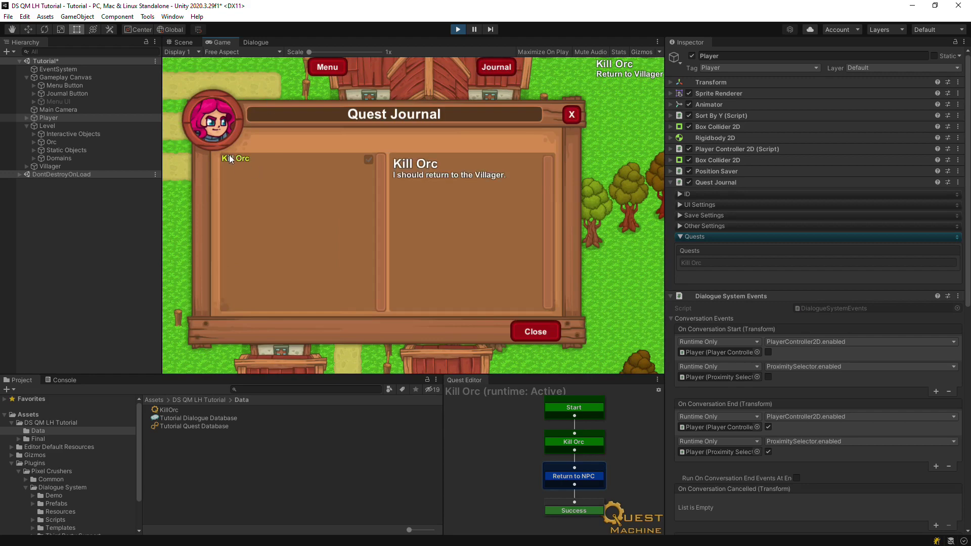
pyautogui.click(528, 330)
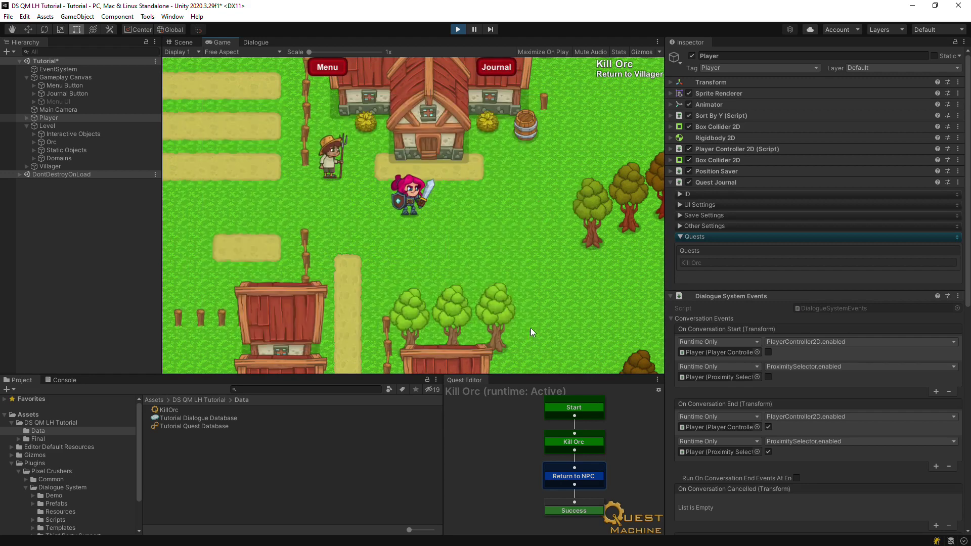
pyautogui.press('Up')
pyautogui.press('space')
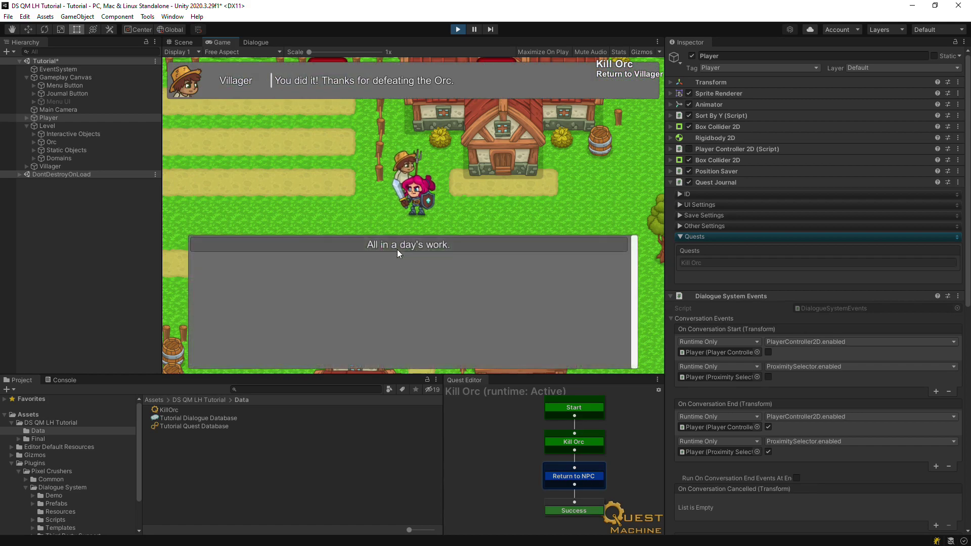
pyautogui.click(396, 248)
pyautogui.press('space')
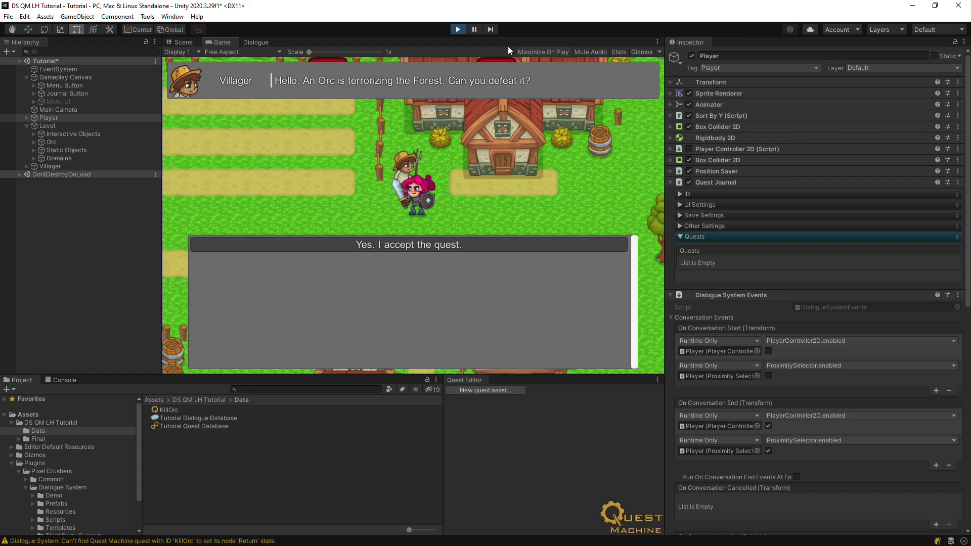
pyautogui.click(459, 28)
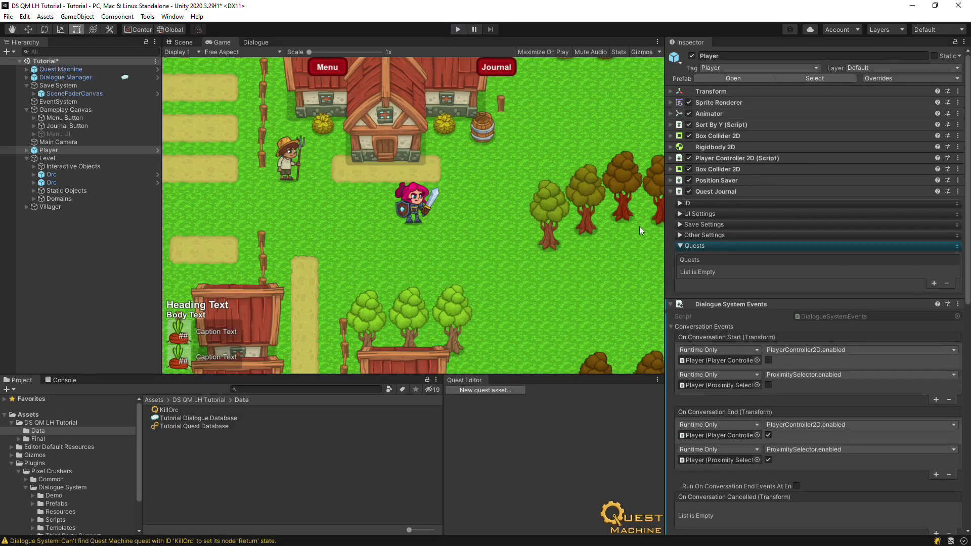
# Tick Remember Completed Quests under the Quest Journal's Save Settings and start a new playtest.
pyautogui.click(695, 225)
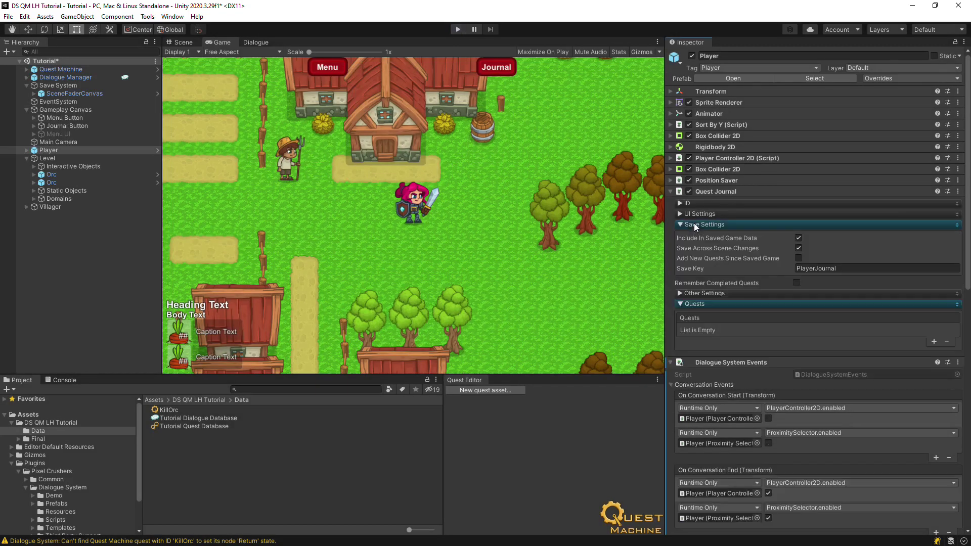
pyautogui.click(797, 282)
pyautogui.click(459, 29)
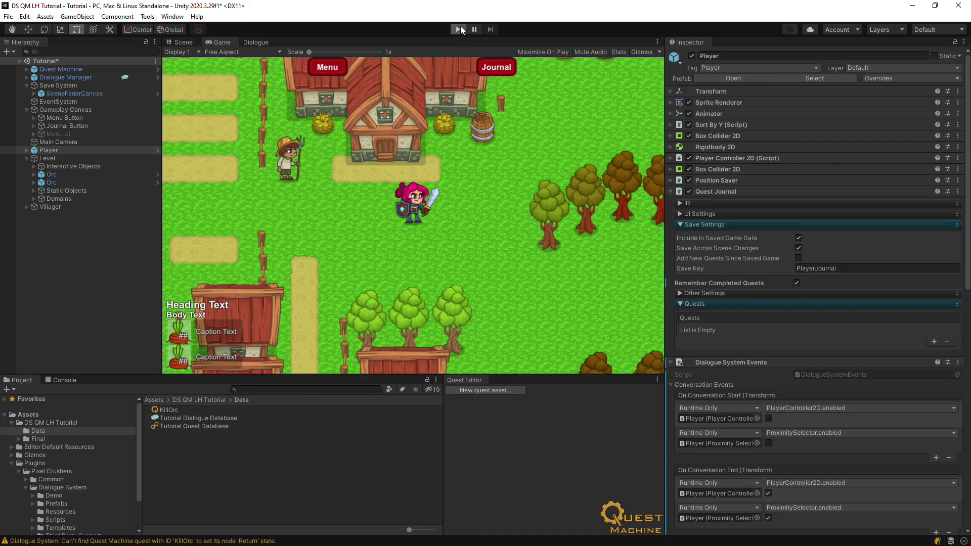
# Walk to the Villager and accept the Kill Orc quest.
pyautogui.press('Left')
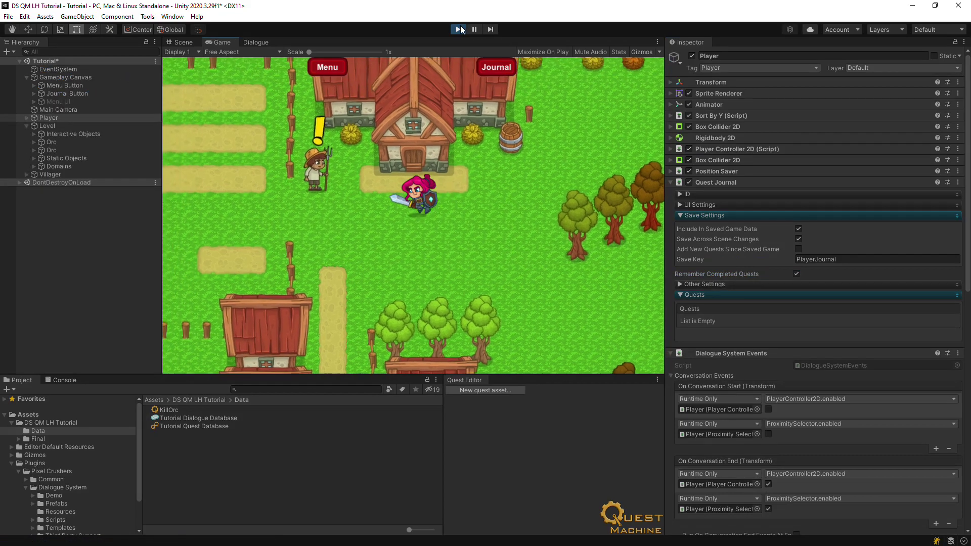
pyautogui.press('space')
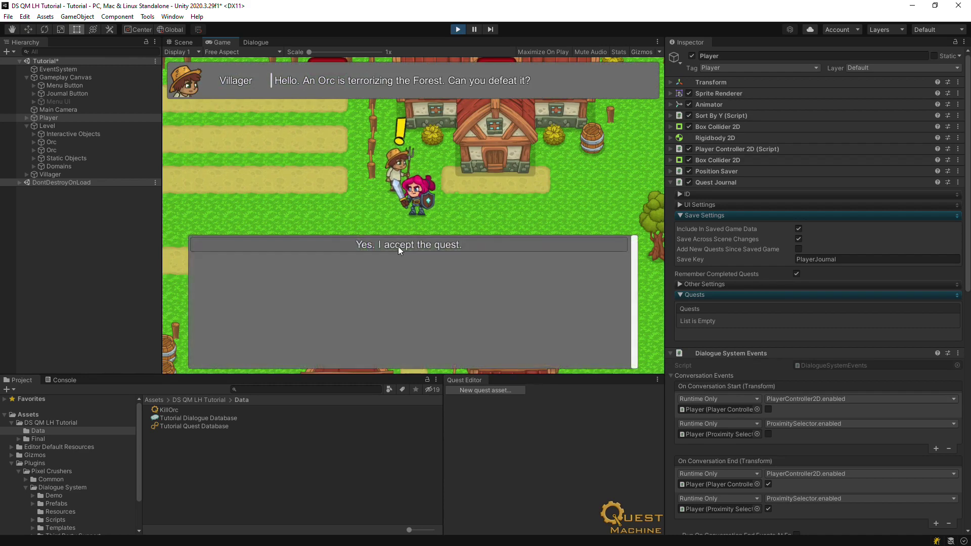
pyautogui.click(399, 247)
# Defeat an orc in the forest, then return and answer 'All in a day's work.'.
pyautogui.press('Down')
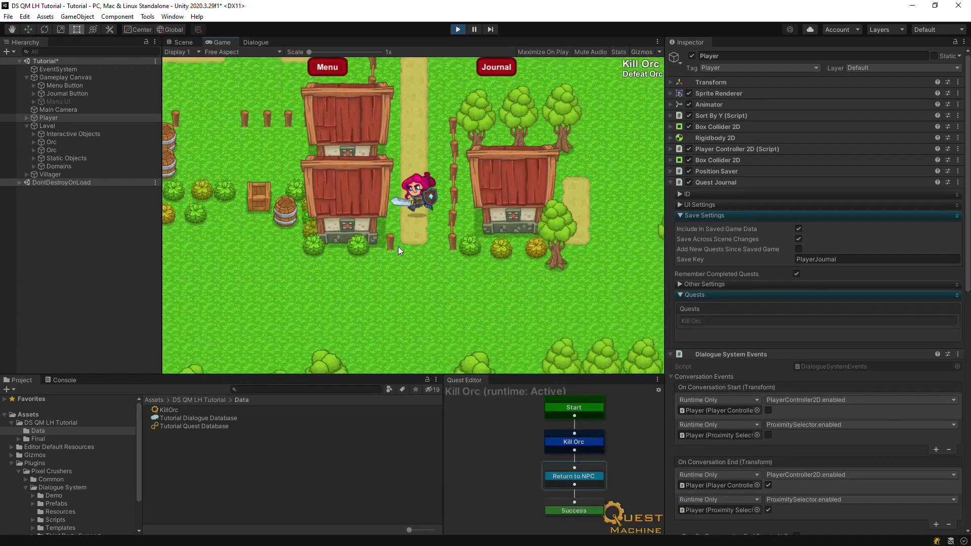
pyautogui.press('Down')
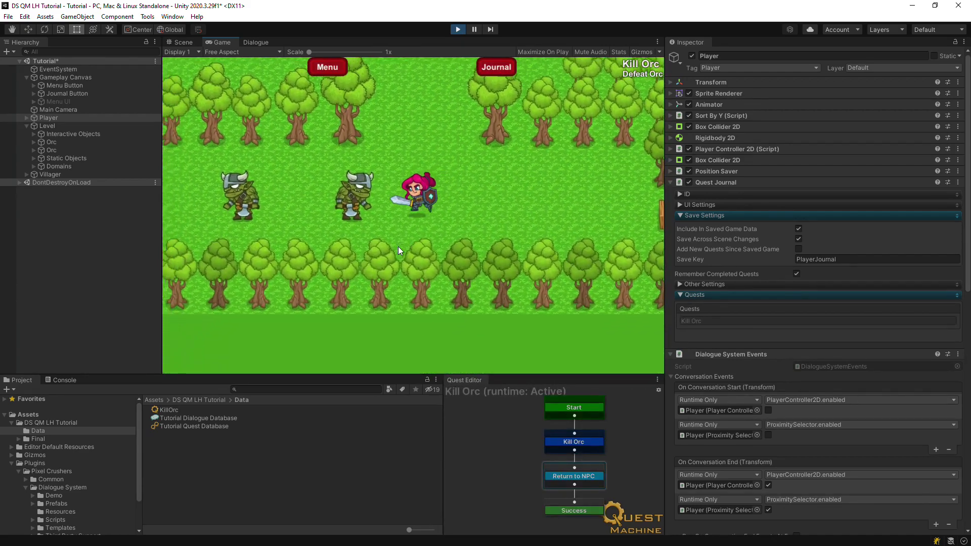
pyautogui.press('Left')
pyautogui.press('space')
pyautogui.press('Up')
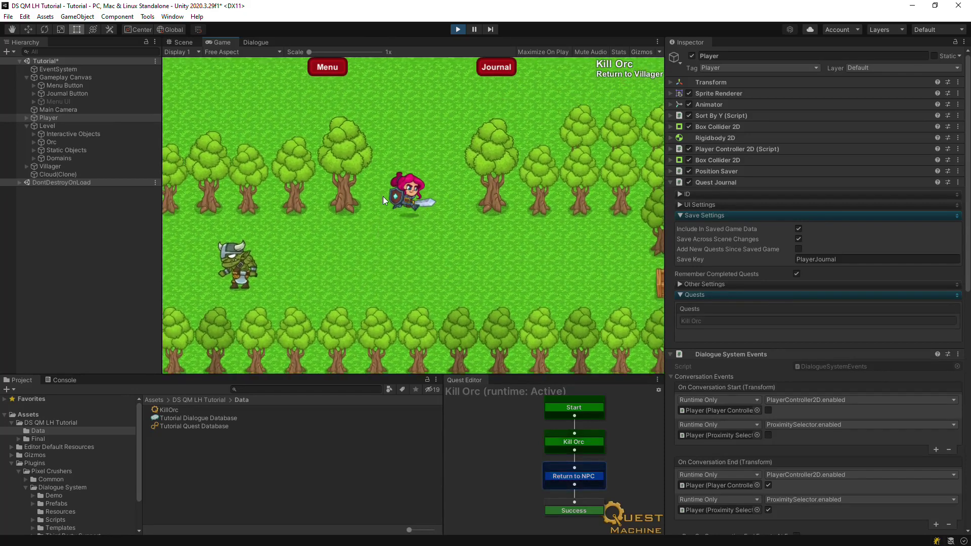
pyautogui.press('Up')
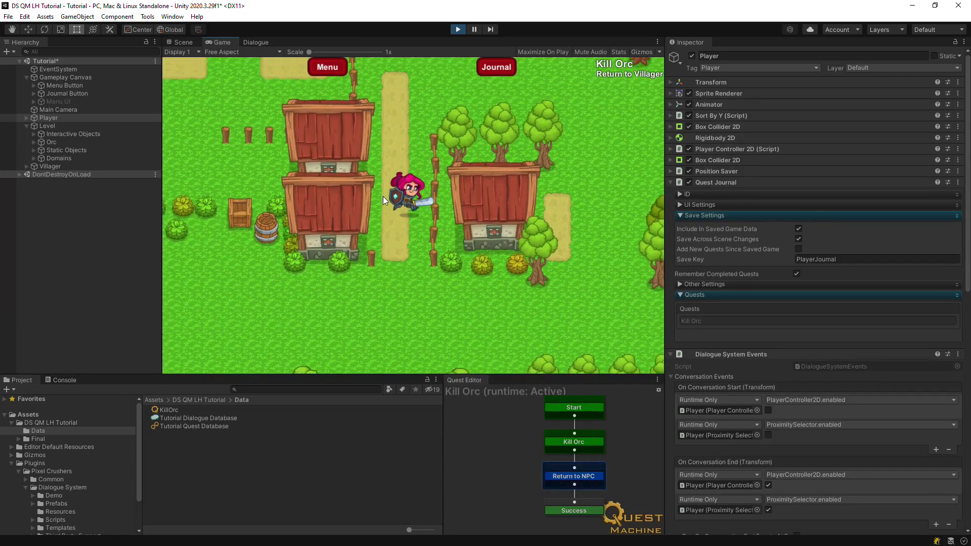
pyautogui.press('Up')
pyautogui.press('Up')
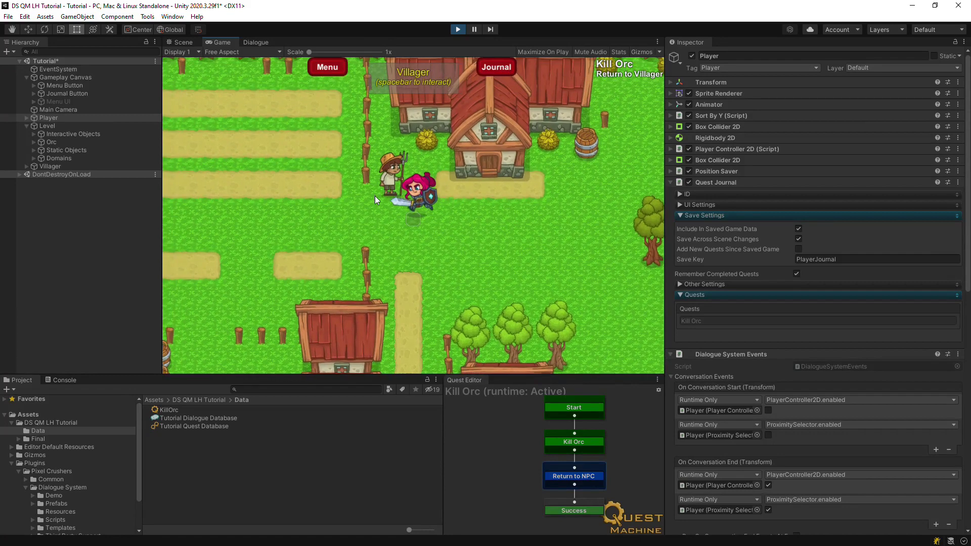
pyautogui.press('space')
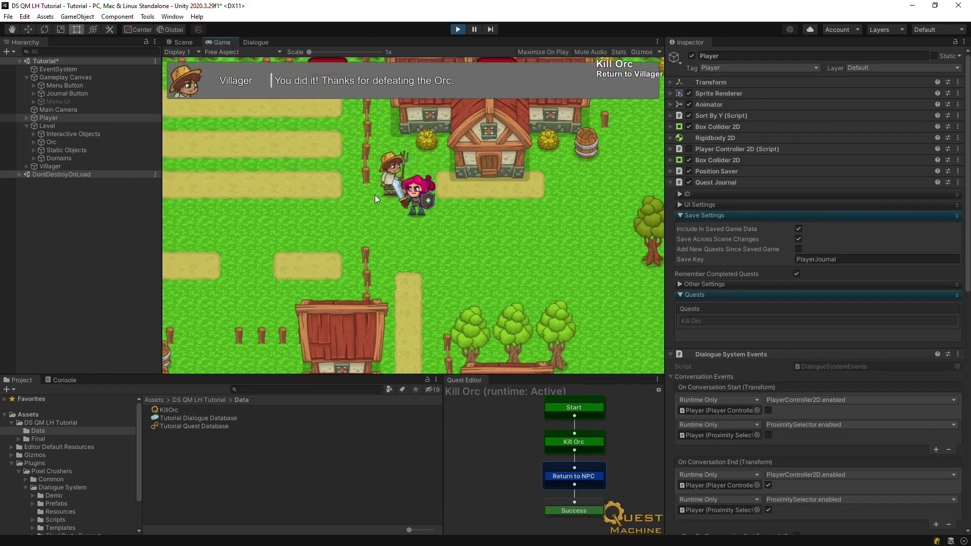
pyautogui.click(381, 243)
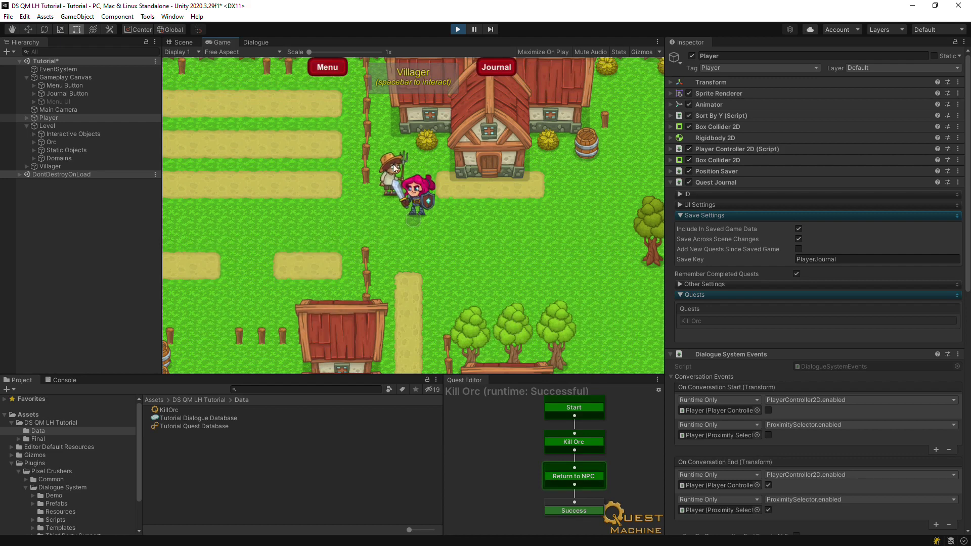
# Talk to the Villager, confirm the active Hello node in the Dialogue graph, say Goodbye, and stop.
pyautogui.press('space')
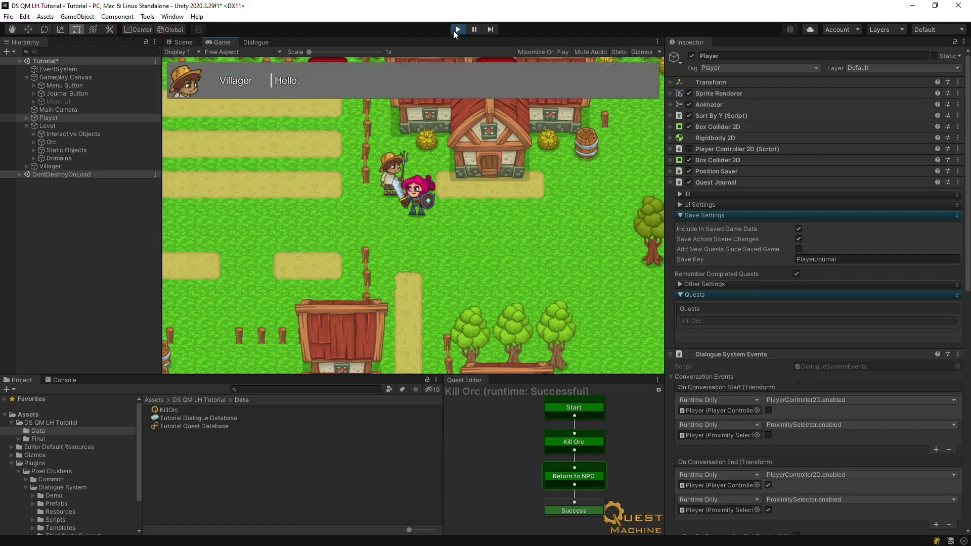
pyautogui.click(255, 42)
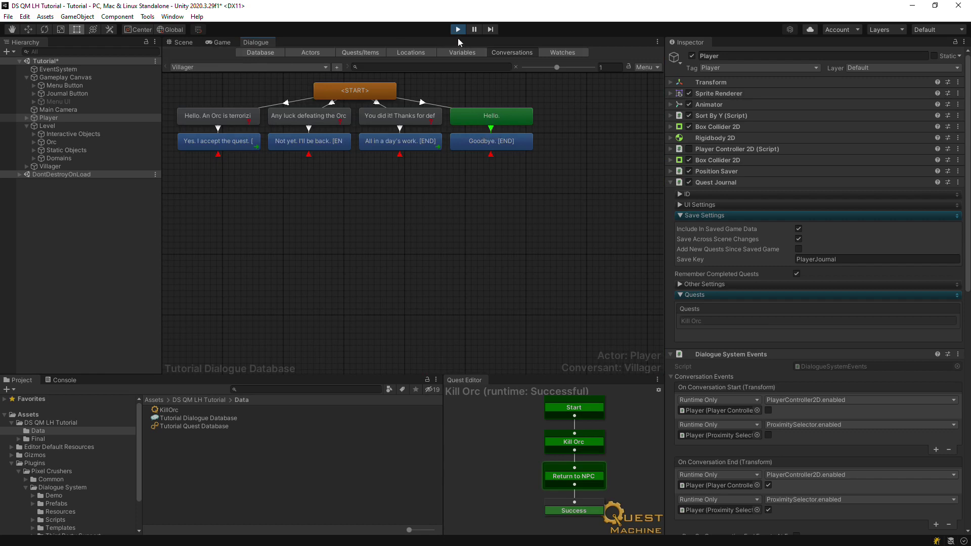
pyautogui.click(218, 43)
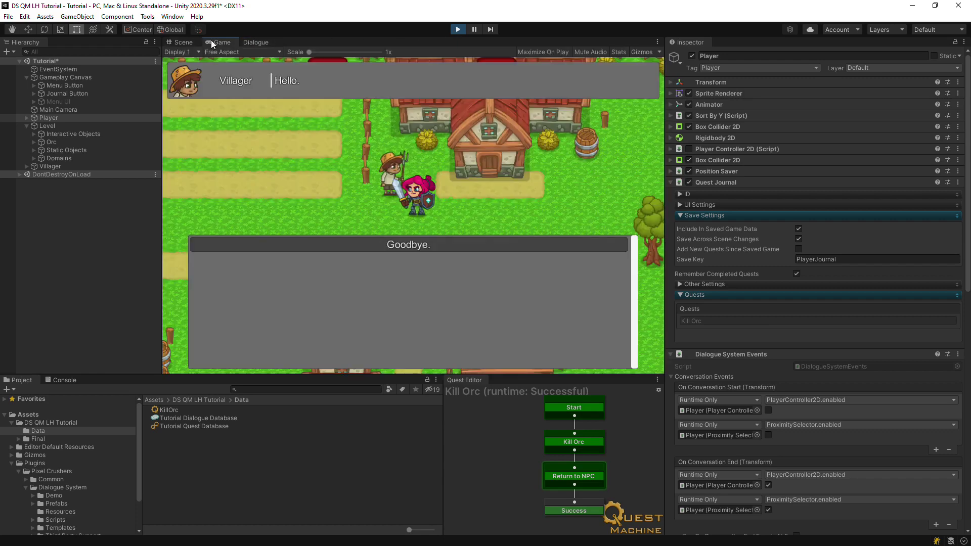
pyautogui.click(383, 244)
pyautogui.click(458, 29)
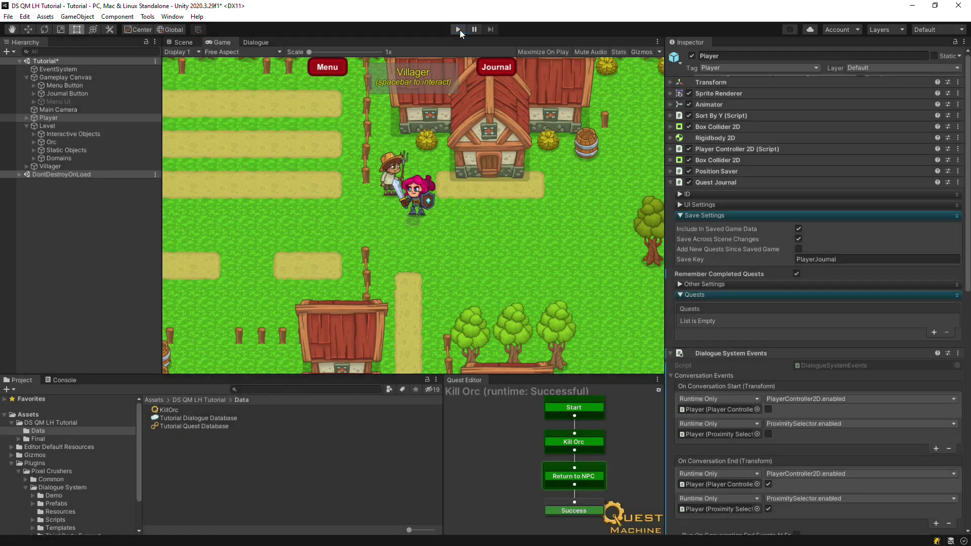